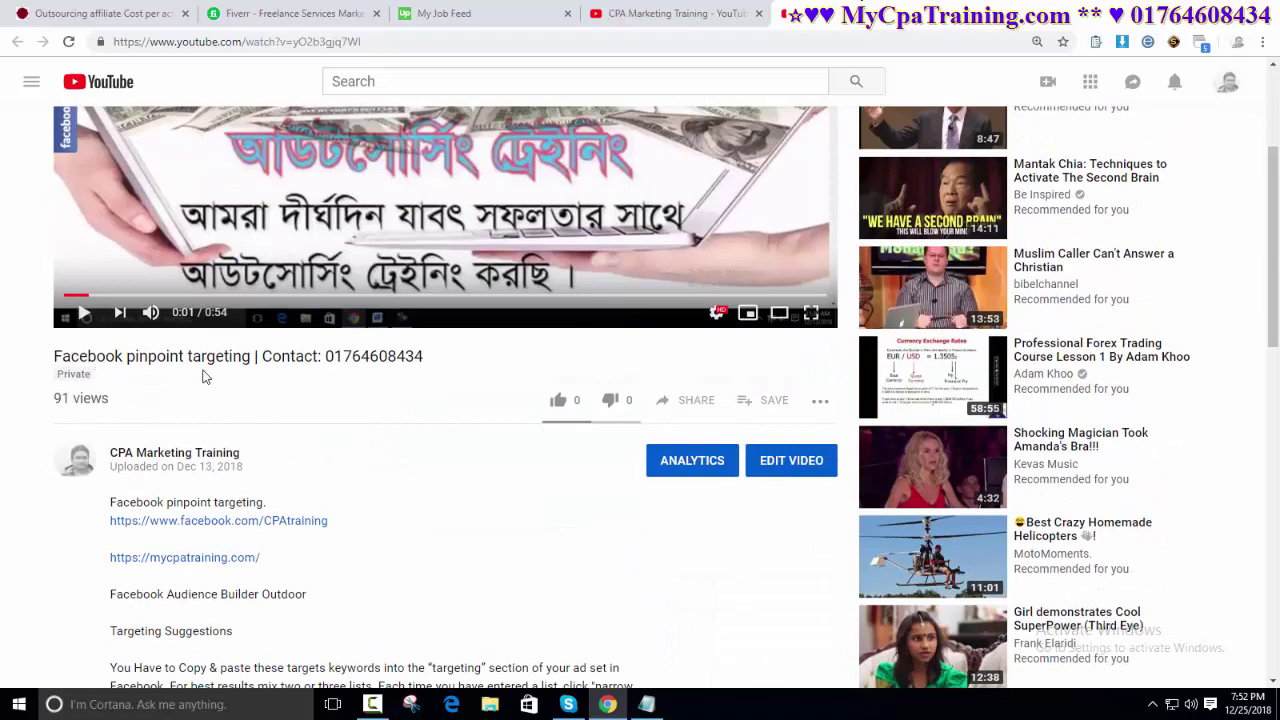
# Step: Examine the Facebook pinpoint targeting video's description, including the Facebook Audience Builder Outdoor heading and its opening instructions
pyautogui.scroll(-1, 434, 431)
pyautogui.scroll(2, 434, 431)
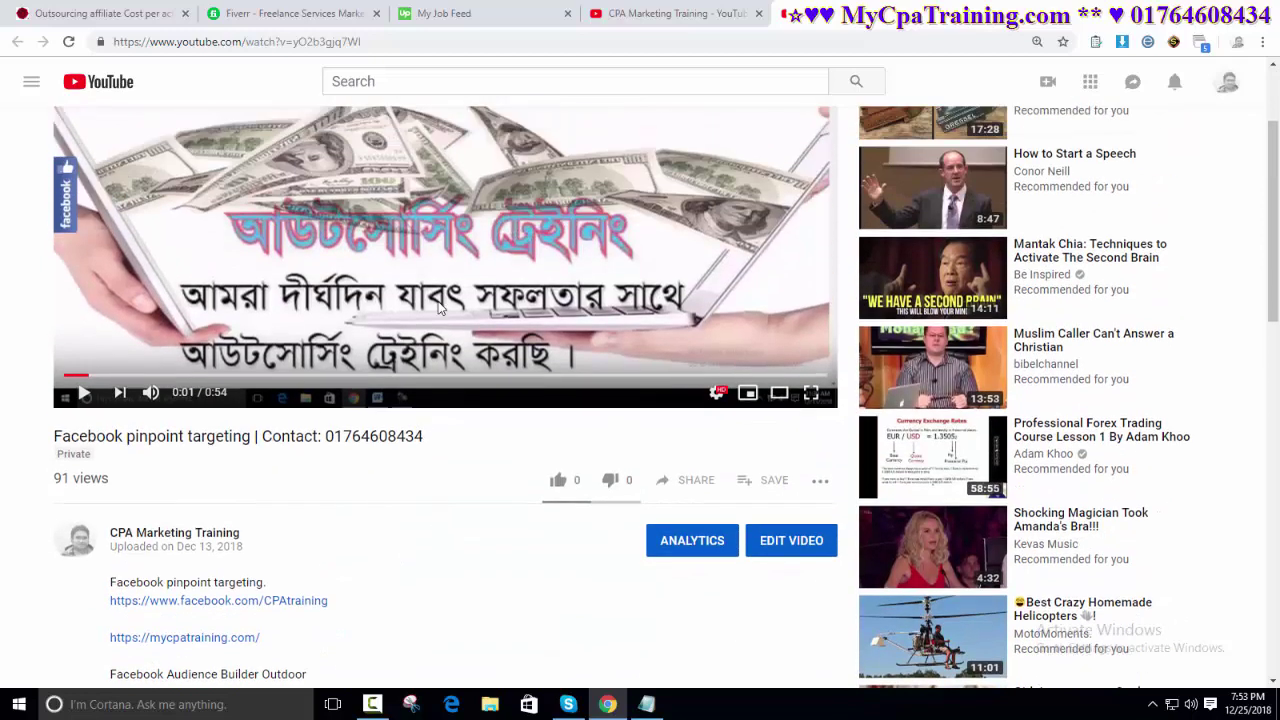
pyautogui.scroll(-3, 522, 433)
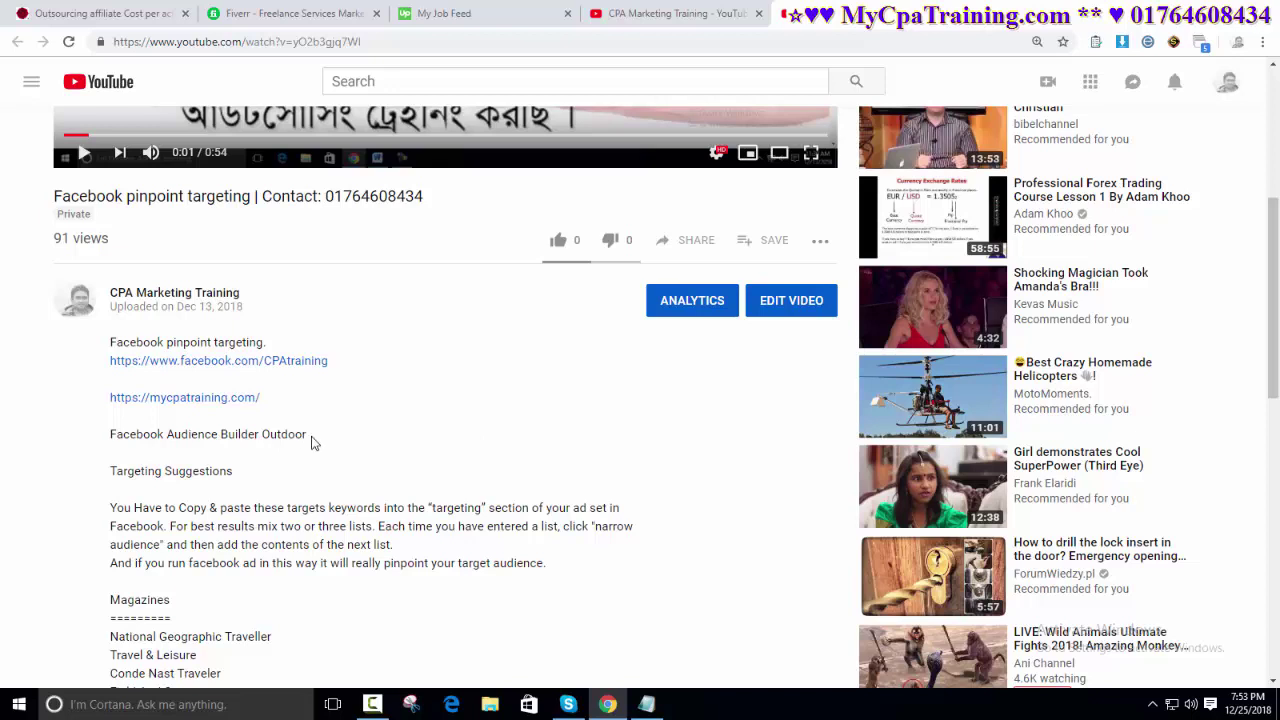
pyautogui.moveTo(306, 435); pyautogui.dragTo(263, 436)
pyautogui.click(390, 446)
pyautogui.scroll(1, 393, 432)
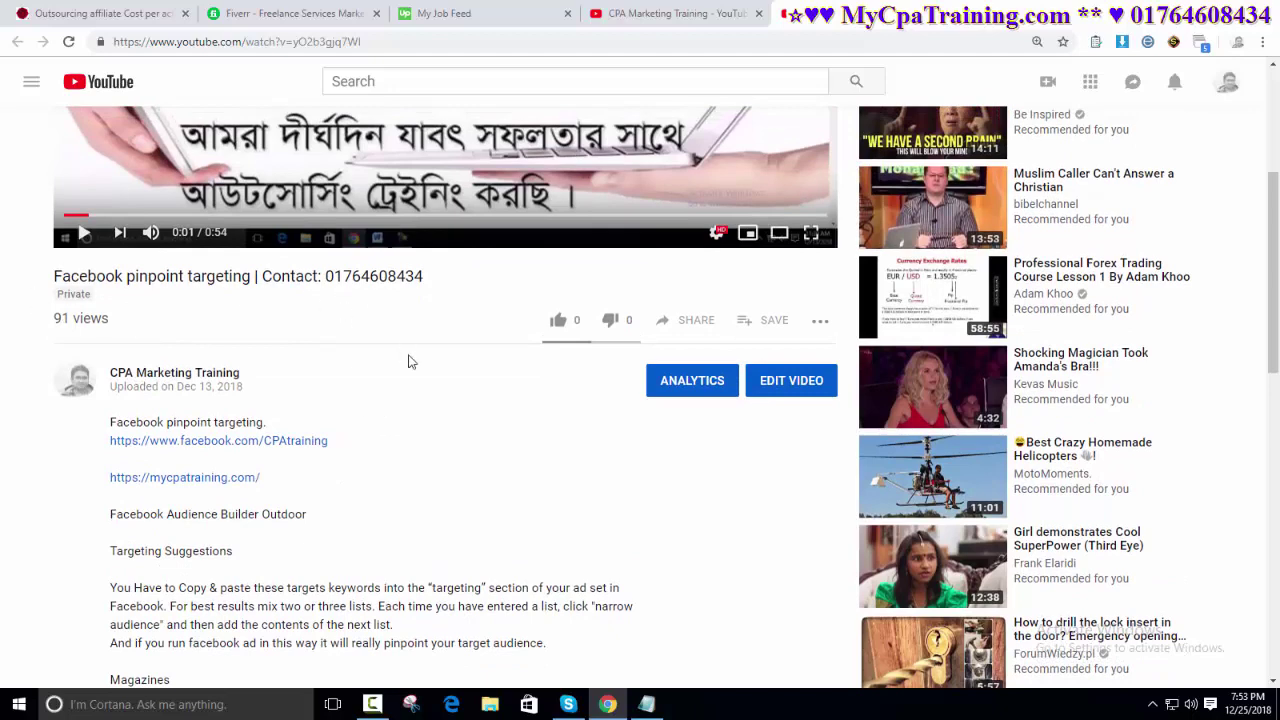
pyautogui.scroll(-3, 402, 381)
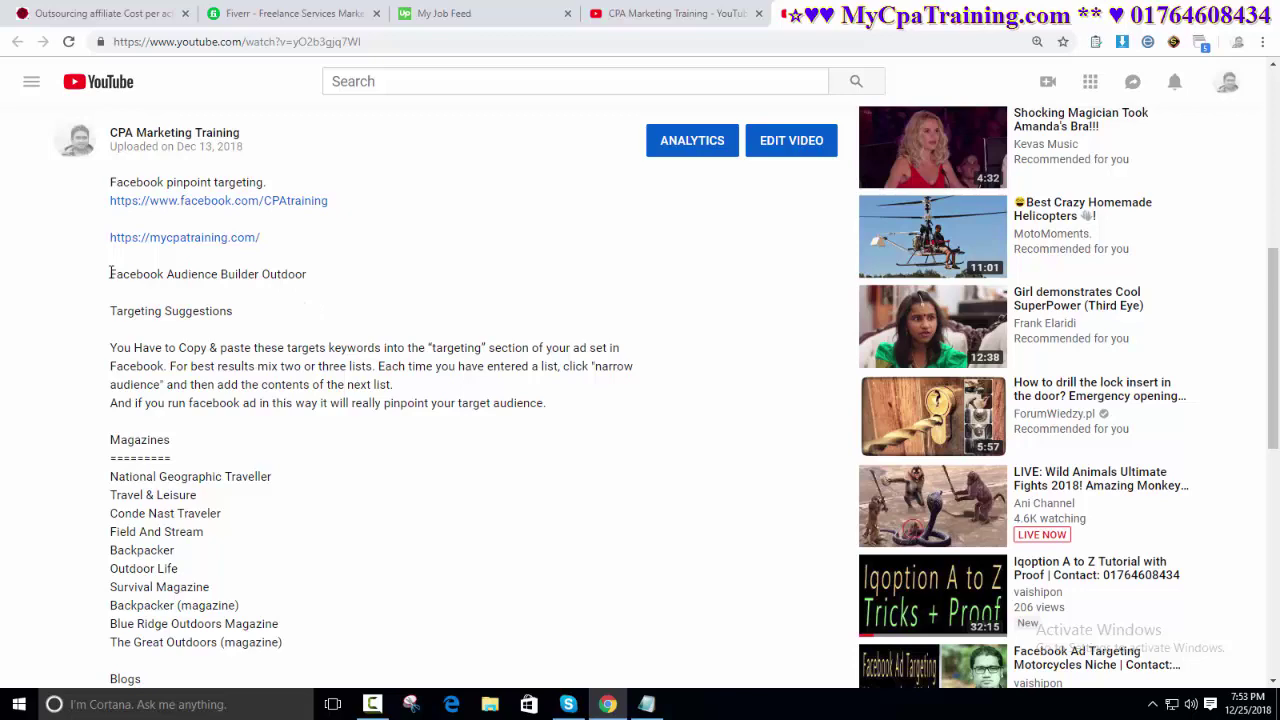
pyautogui.moveTo(110, 273); pyautogui.dragTo(392, 493)
pyautogui.click(424, 390)
pyautogui.scroll(5, 420, 393)
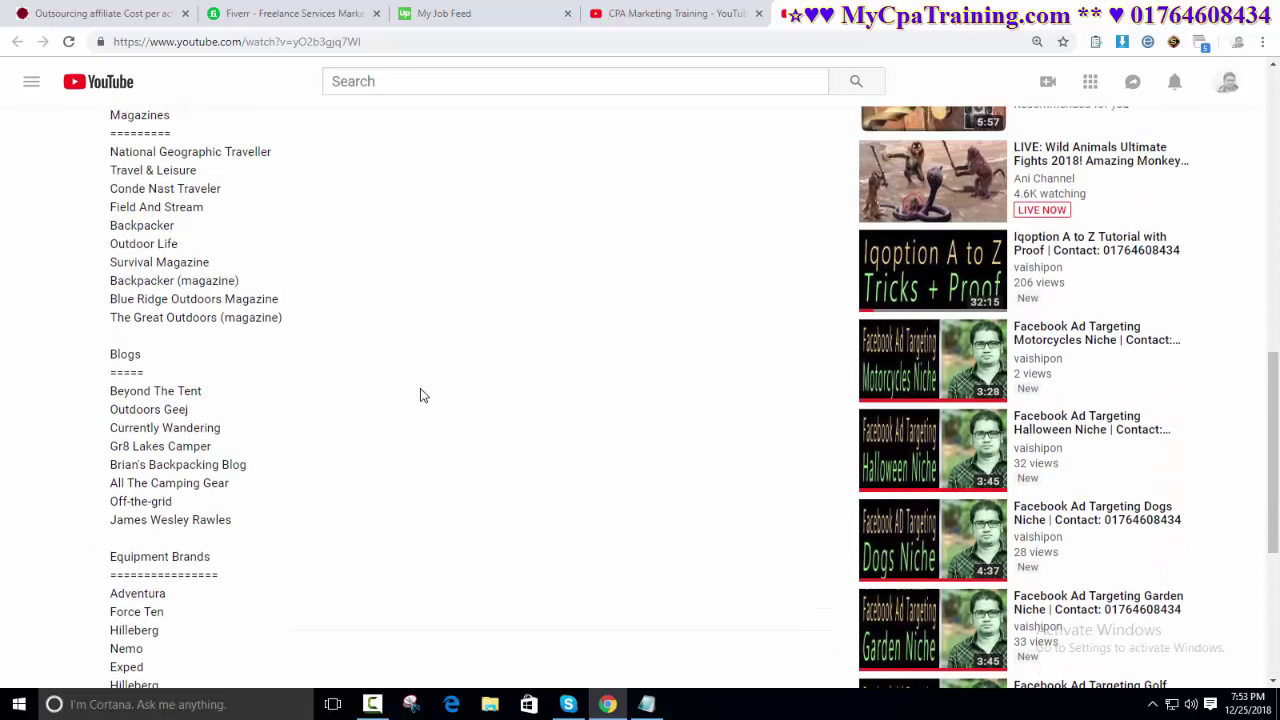
pyautogui.scroll(2, 421, 394)
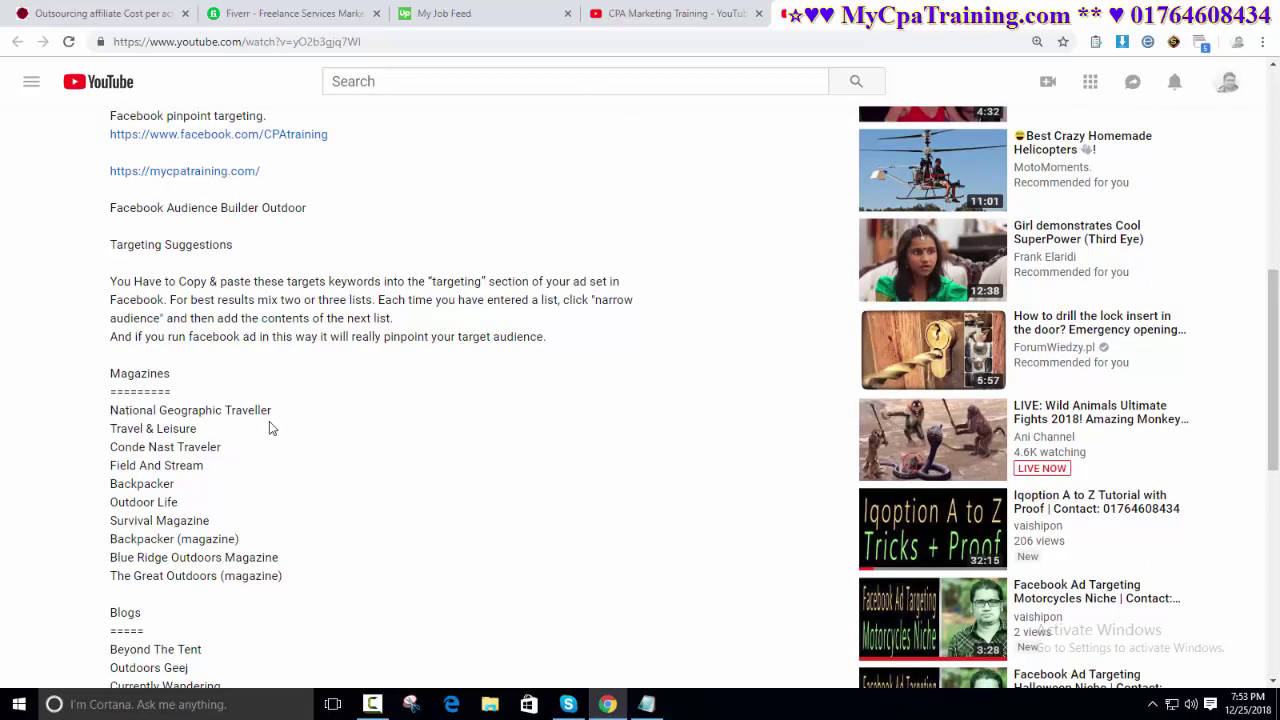
pyautogui.scroll(1, 410, 418)
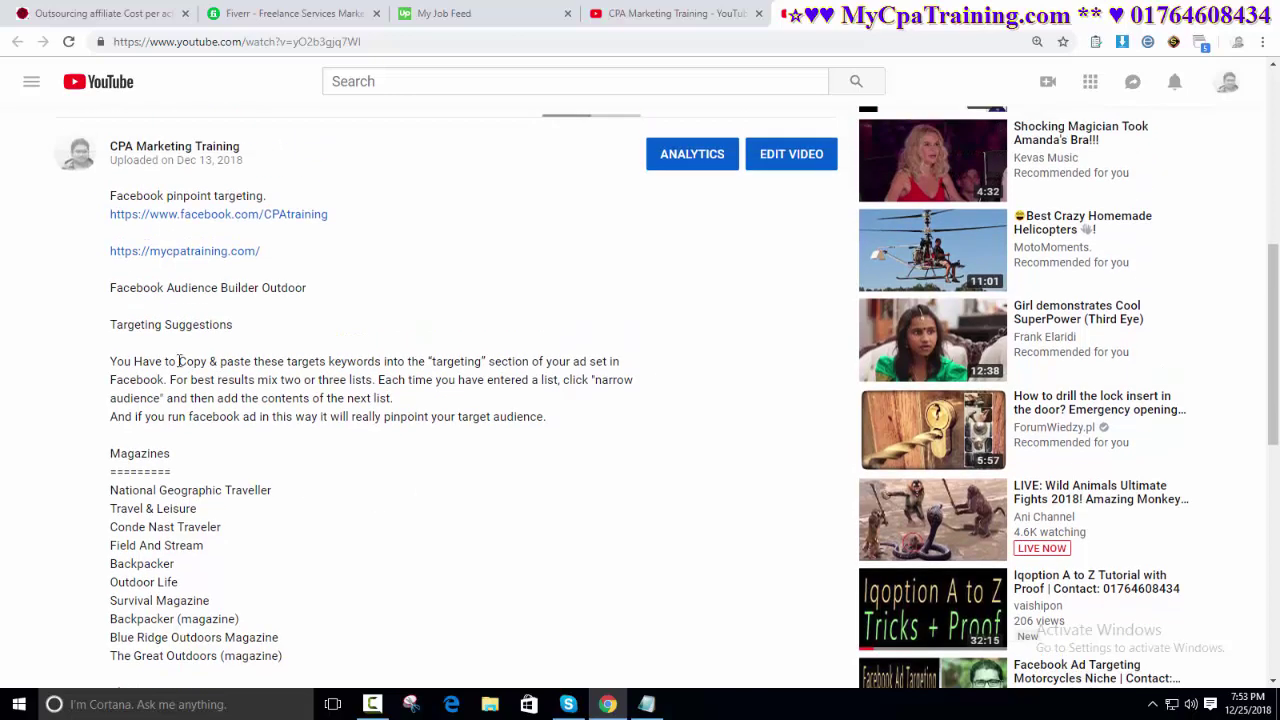
# Step: Read the Targeting Suggestions paragraph and examine the Magazines, Blogs, Equipment Brands and Clothing Brands keyword lists
pyautogui.moveTo(112, 327); pyautogui.dragTo(570, 422)
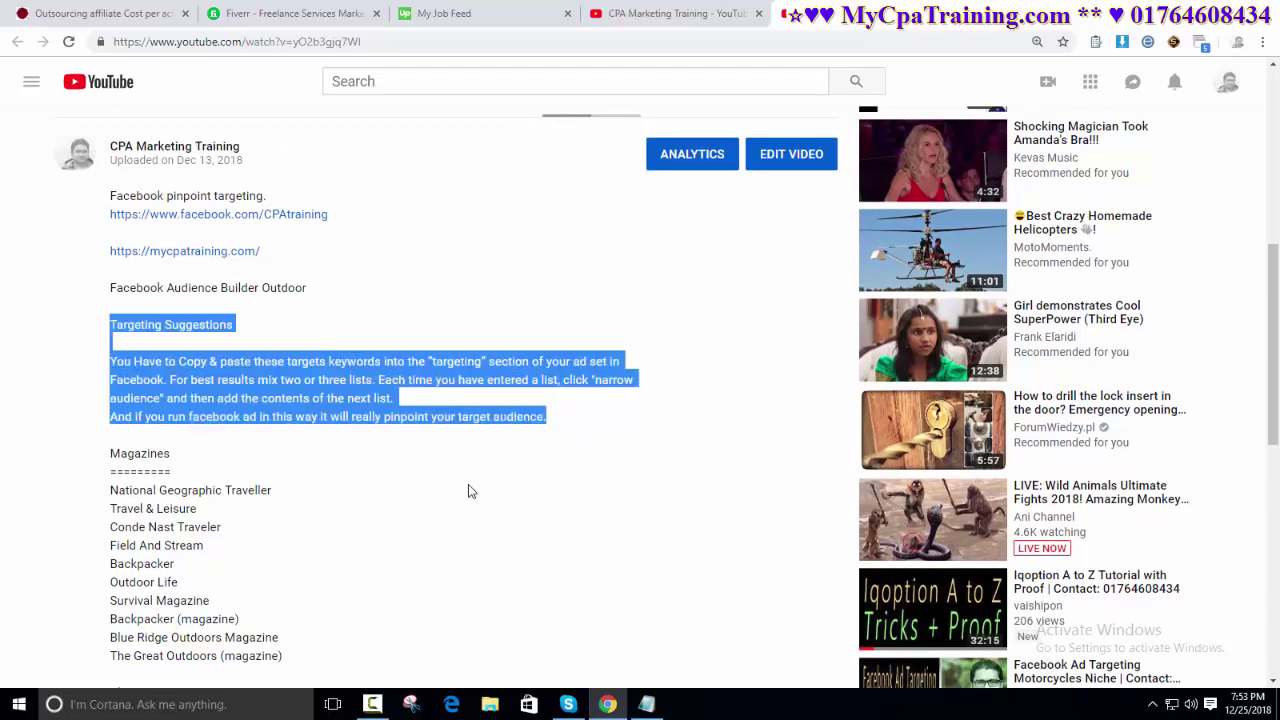
pyautogui.scroll(-3, 468, 491)
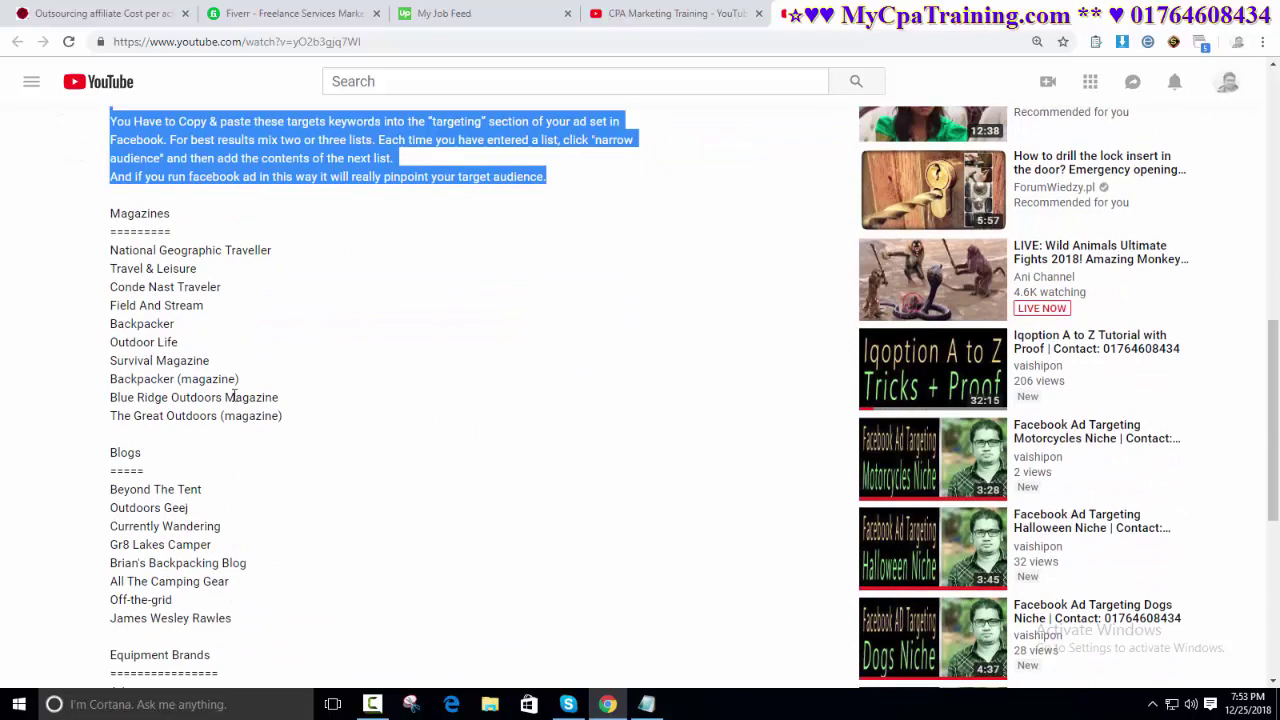
pyautogui.scroll(-3, 408, 437)
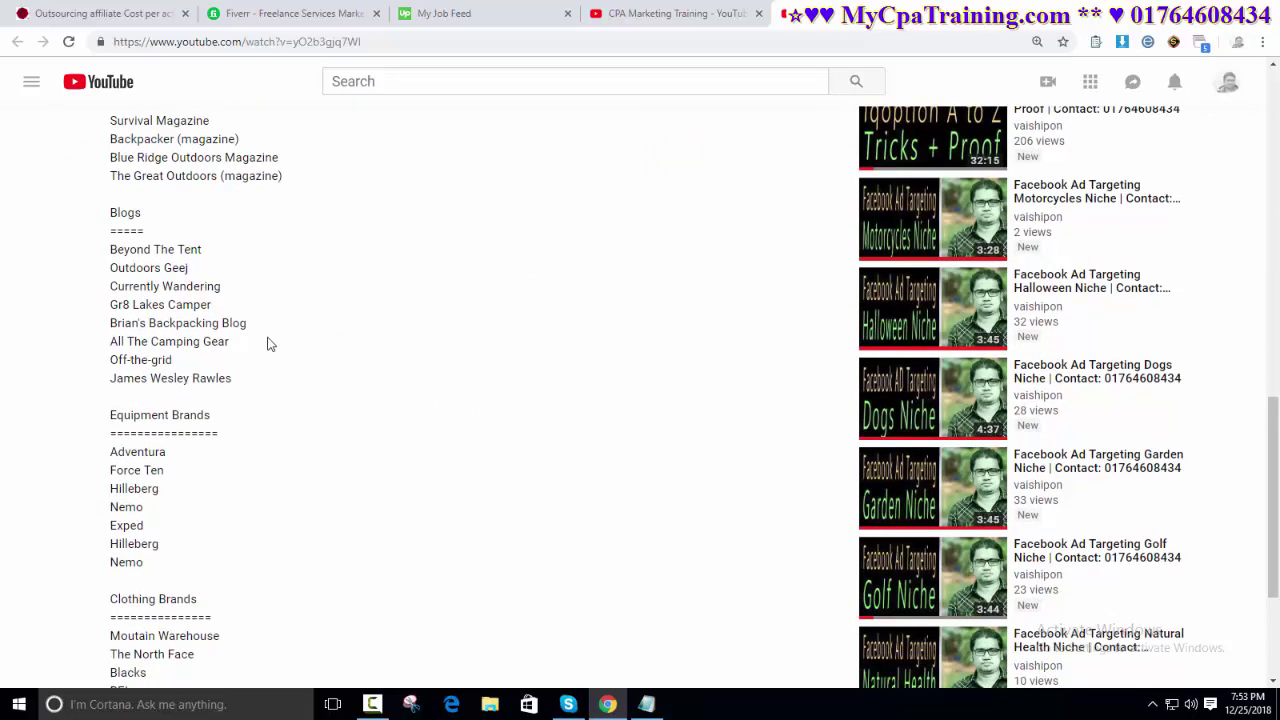
pyautogui.scroll(-2, 336, 390)
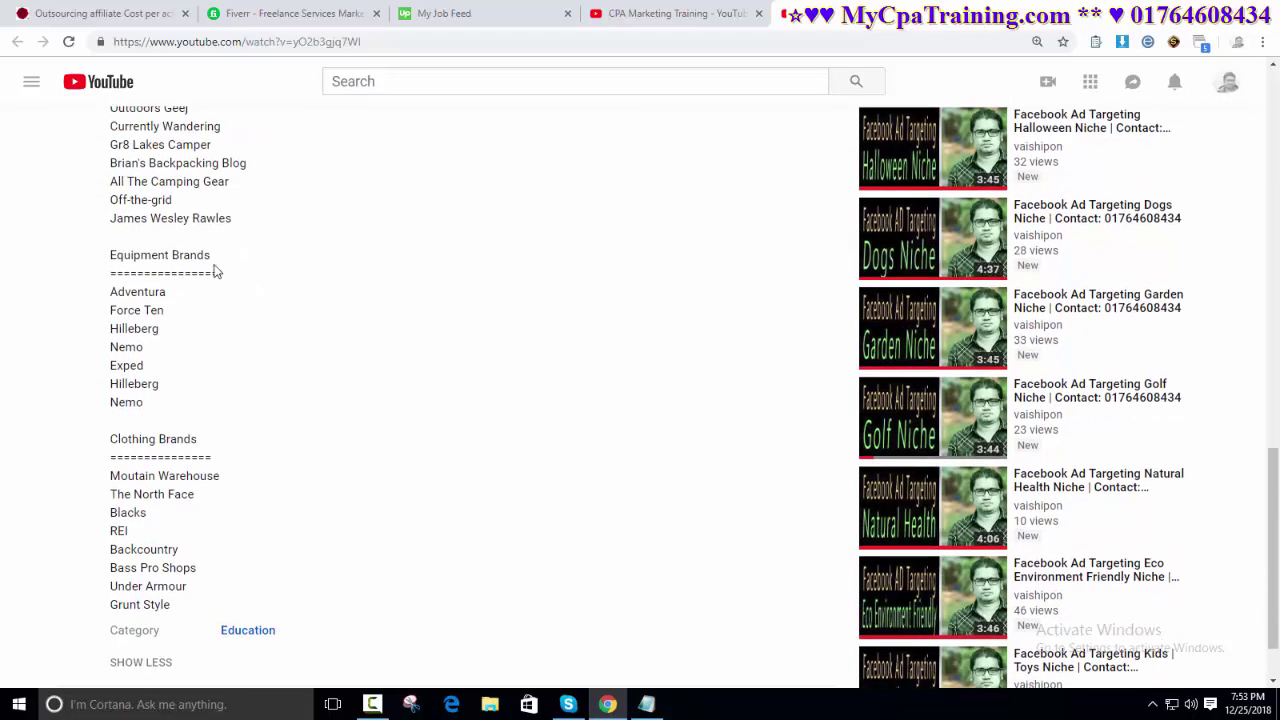
pyautogui.scroll(-1, 409, 420)
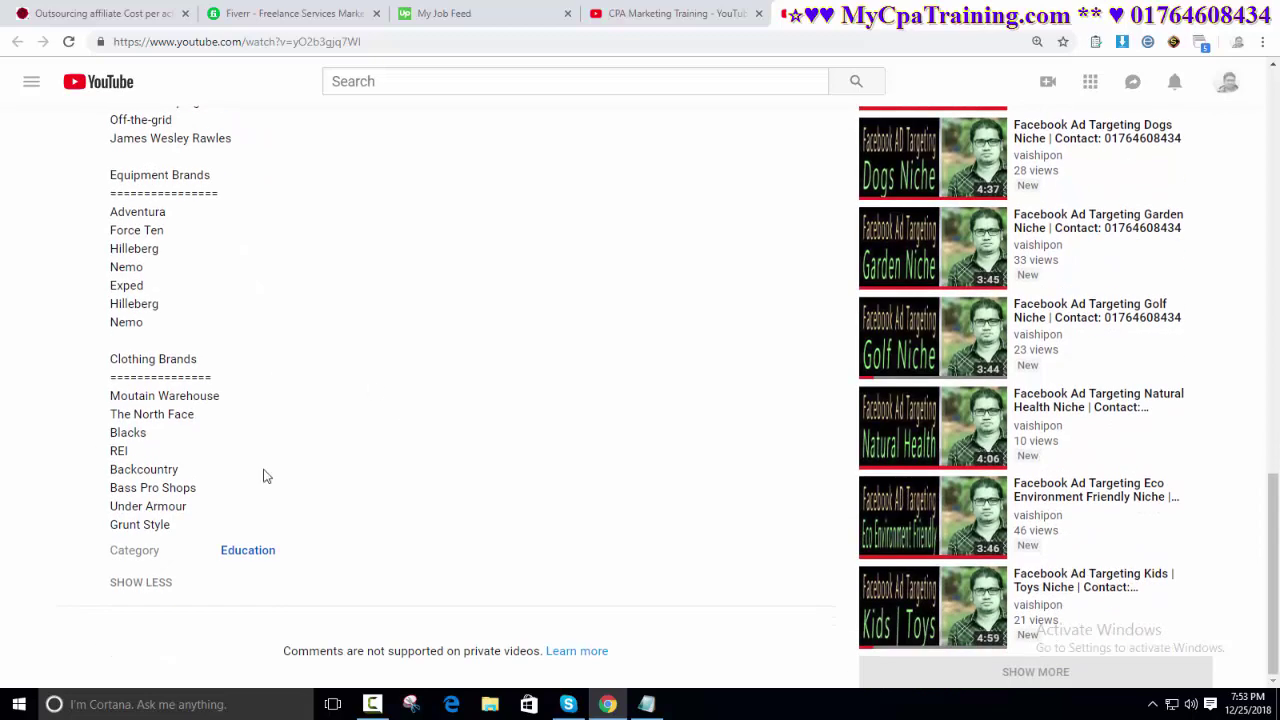
pyautogui.scroll(5, 507, 415)
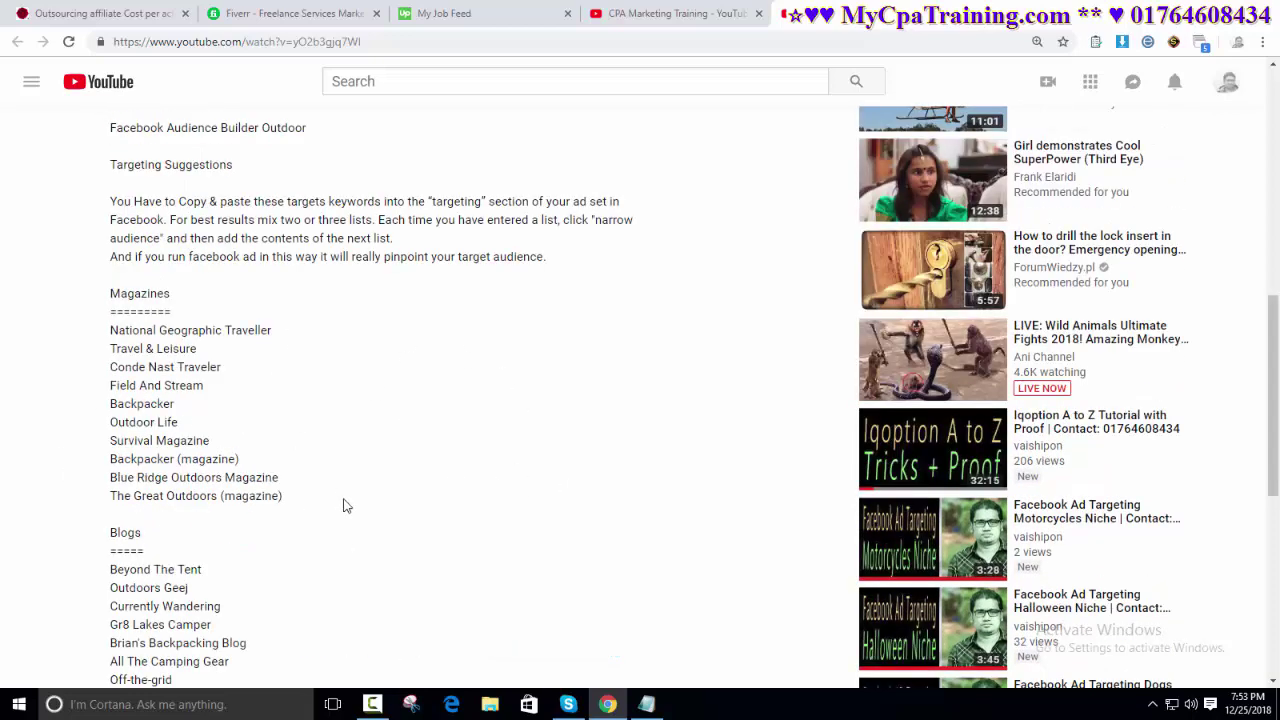
pyautogui.scroll(3, 360, 442)
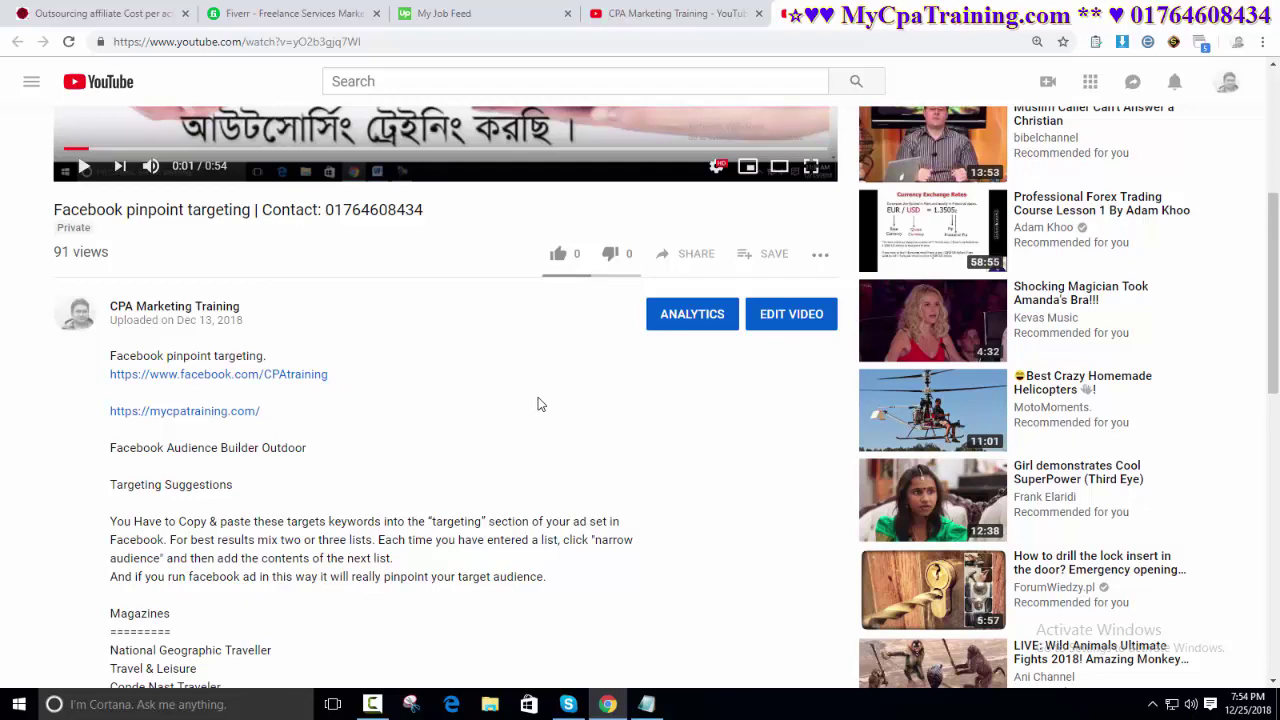
pyautogui.scroll(5, 537, 403)
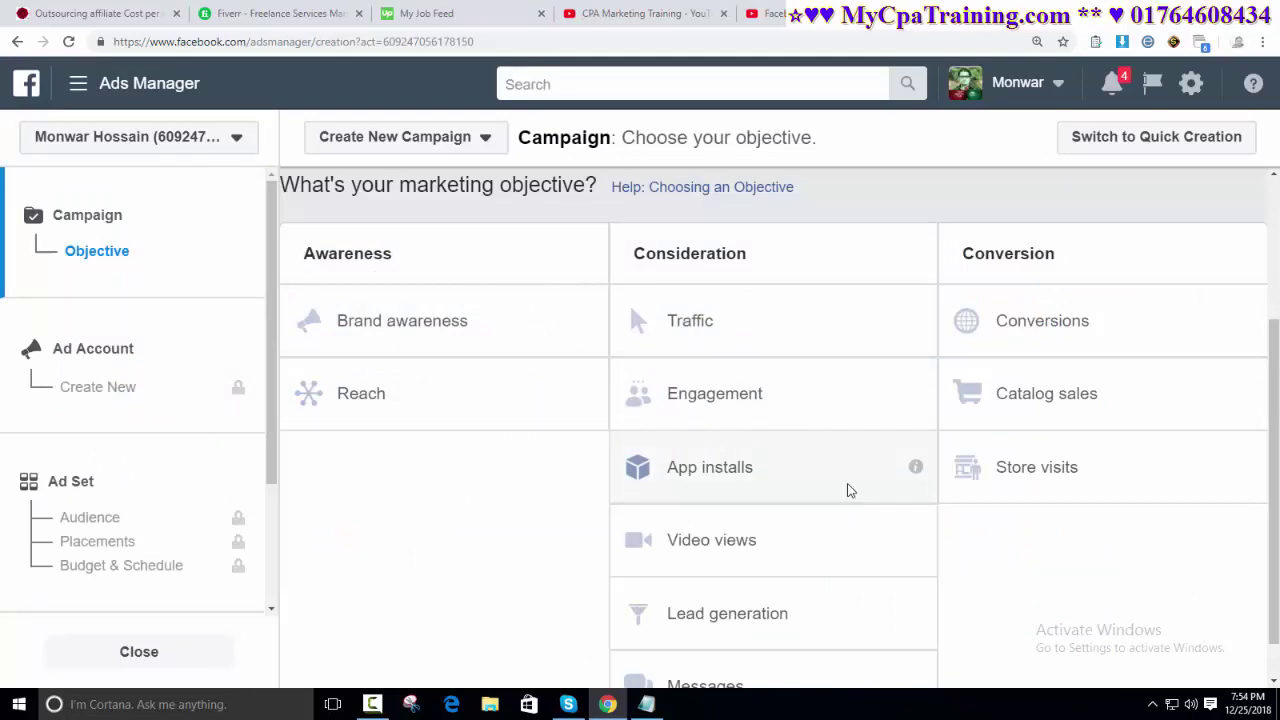
# Step: Choose Traffic as the campaign's marketing objective, keep the campaign name Traffic, and continue through the ad account setup
pyautogui.click(705, 340)
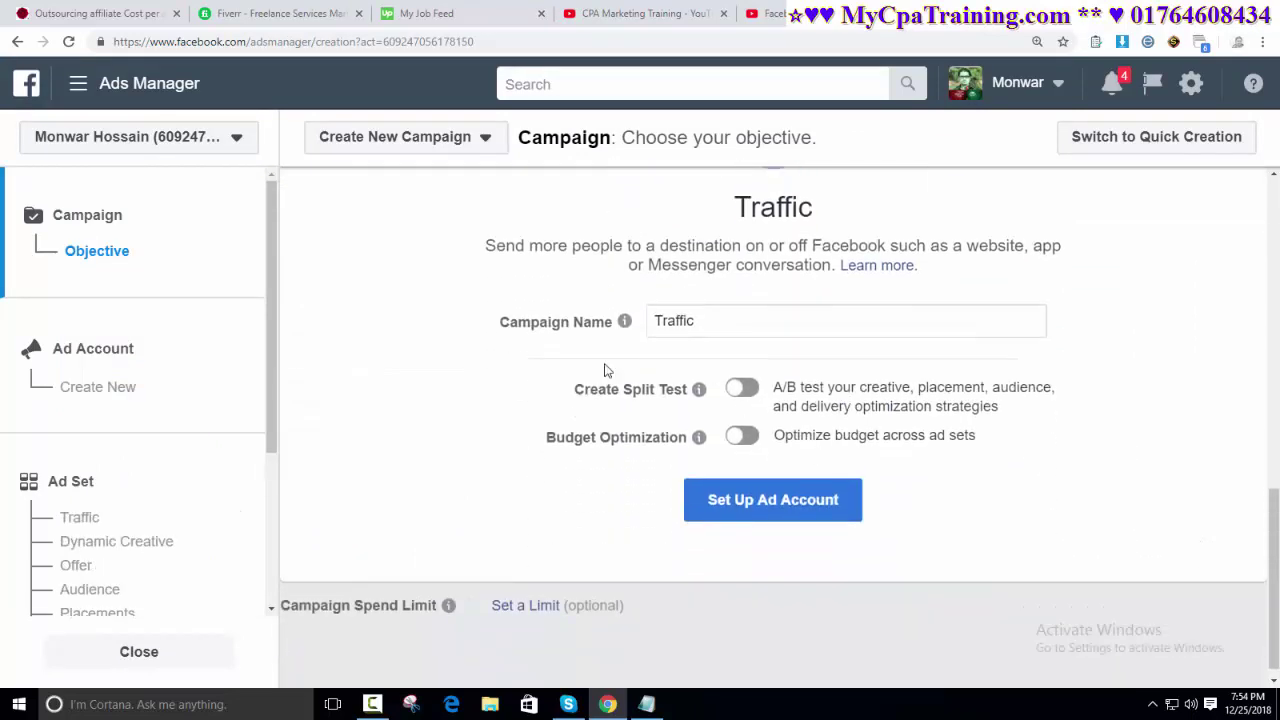
pyautogui.moveTo(698, 389)
pyautogui.click(820, 323)
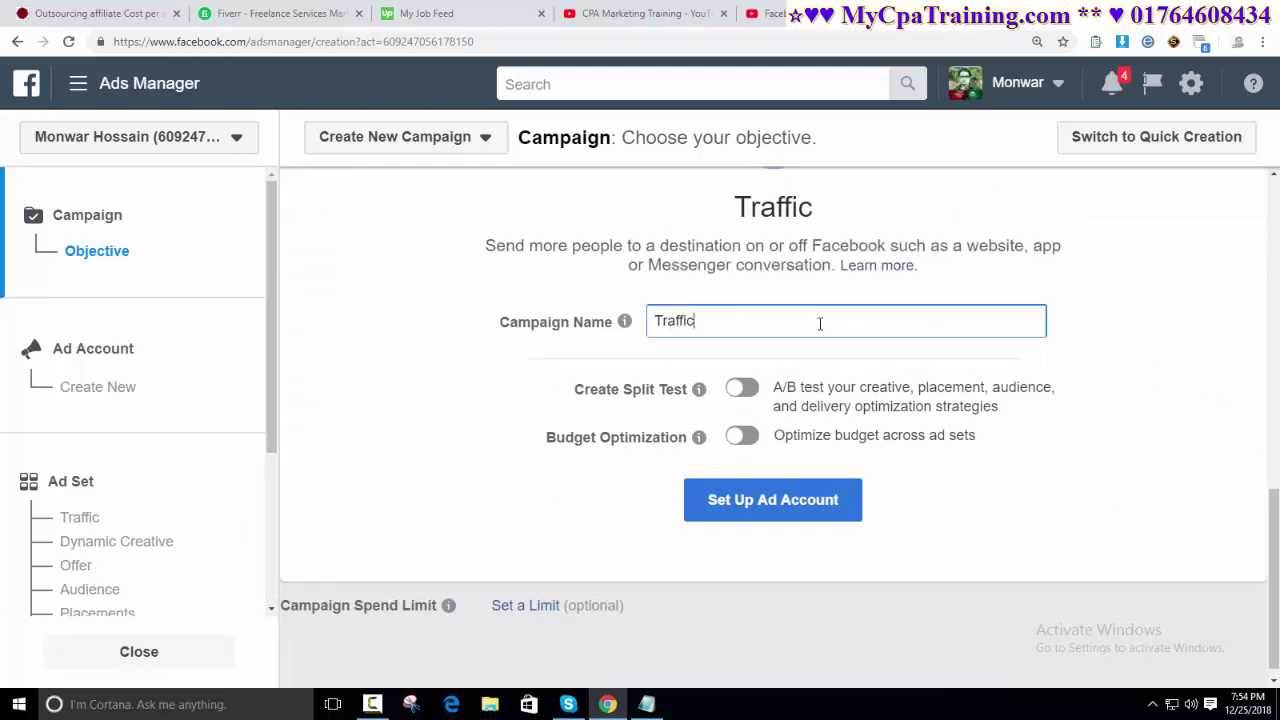
pyautogui.click(738, 495)
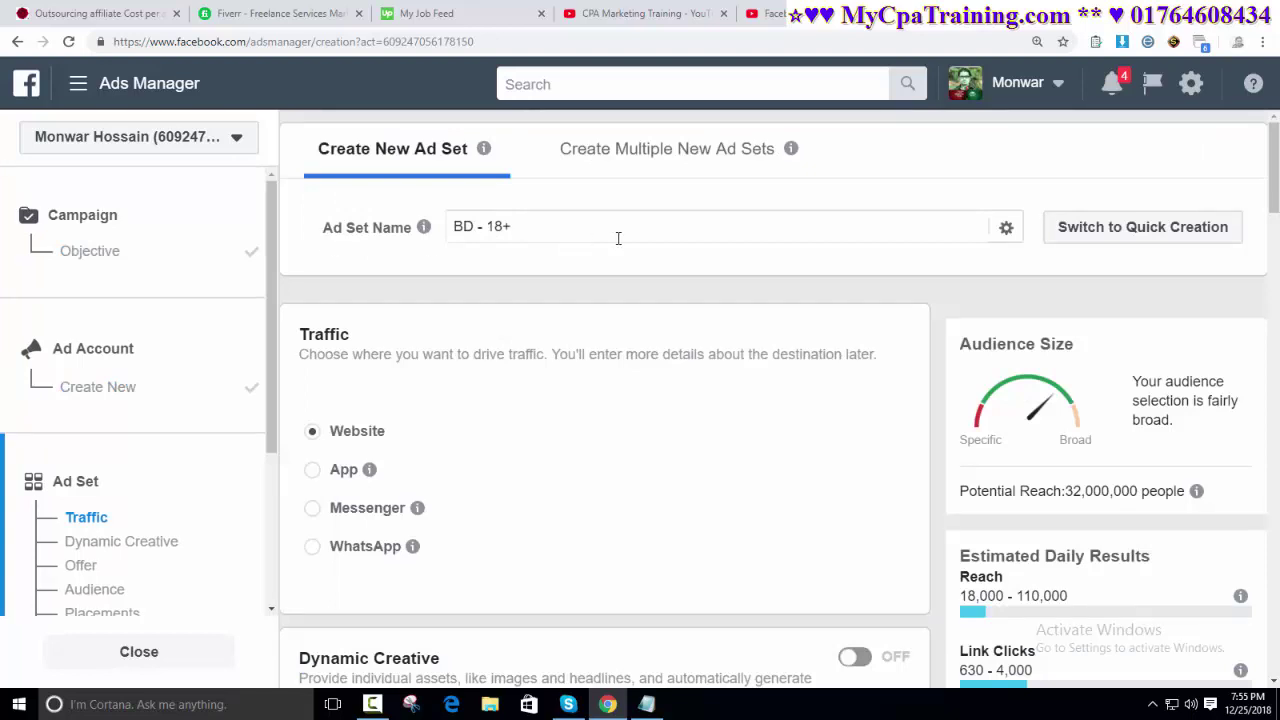
# Step: Remove Bangladesh from the locations in the ad set's Audience section
pyautogui.scroll(-1, 560, 394)
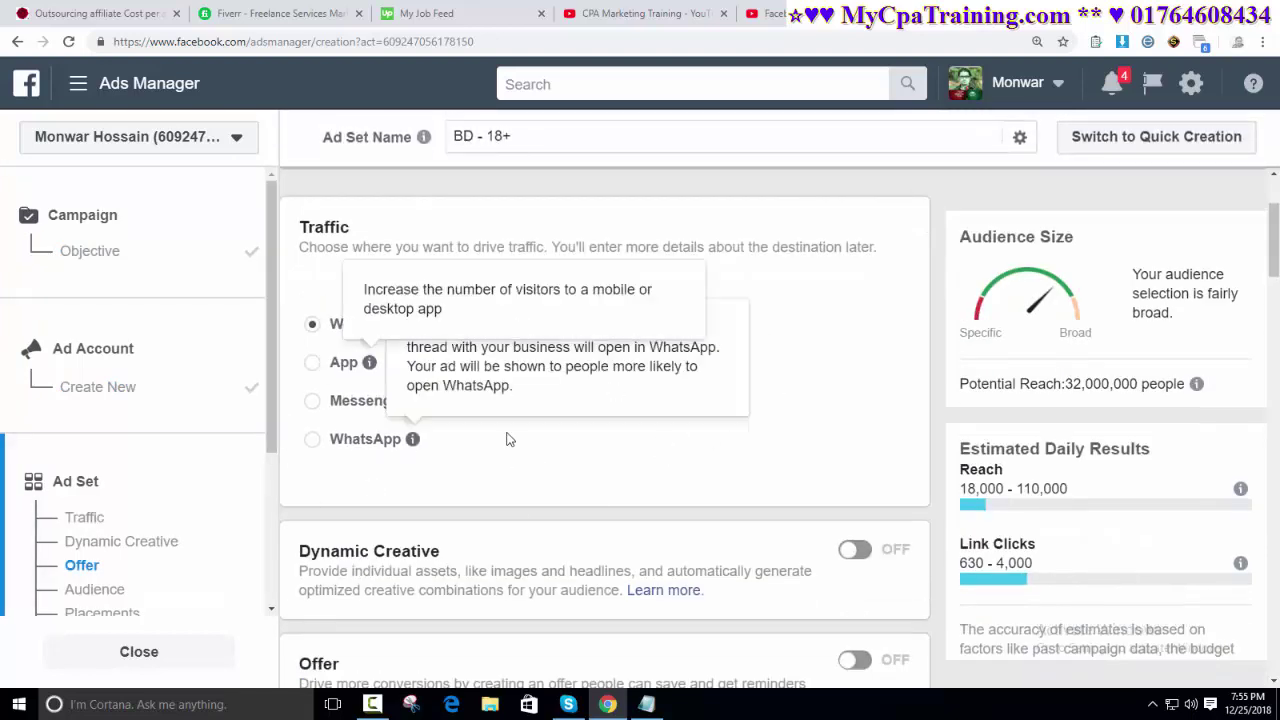
pyautogui.scroll(-4, 783, 431)
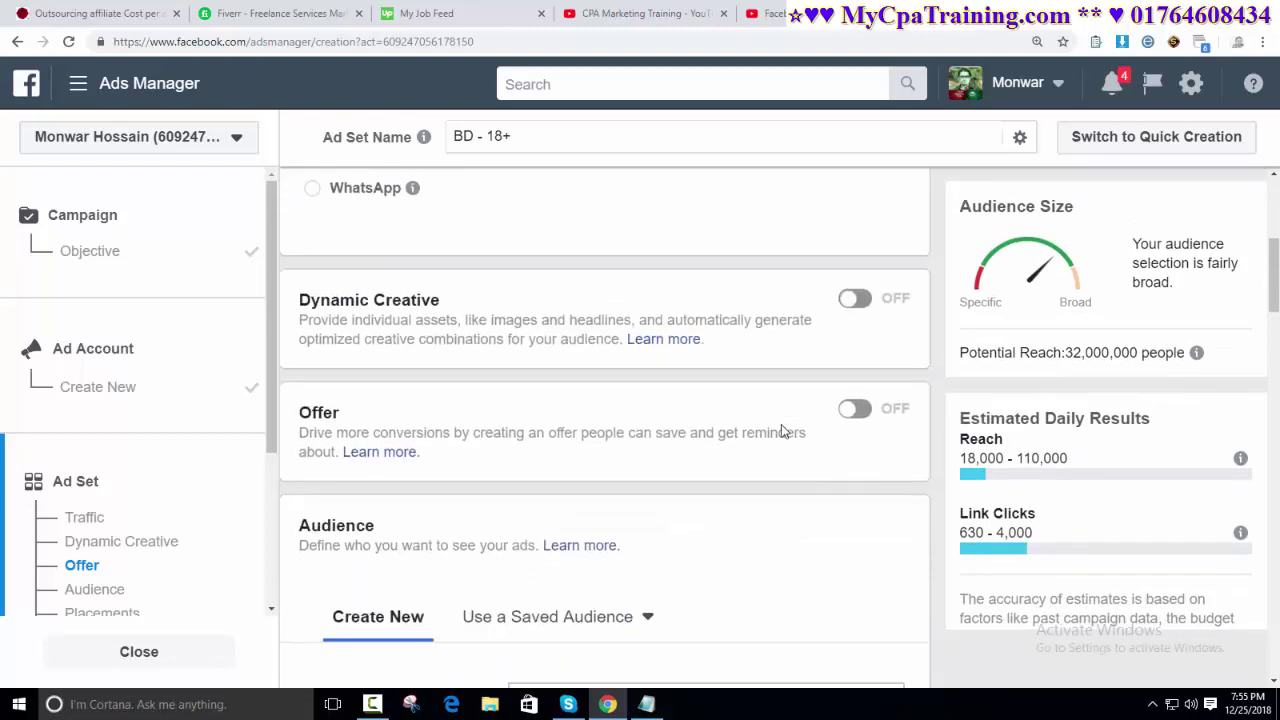
pyautogui.scroll(-1, 781, 428)
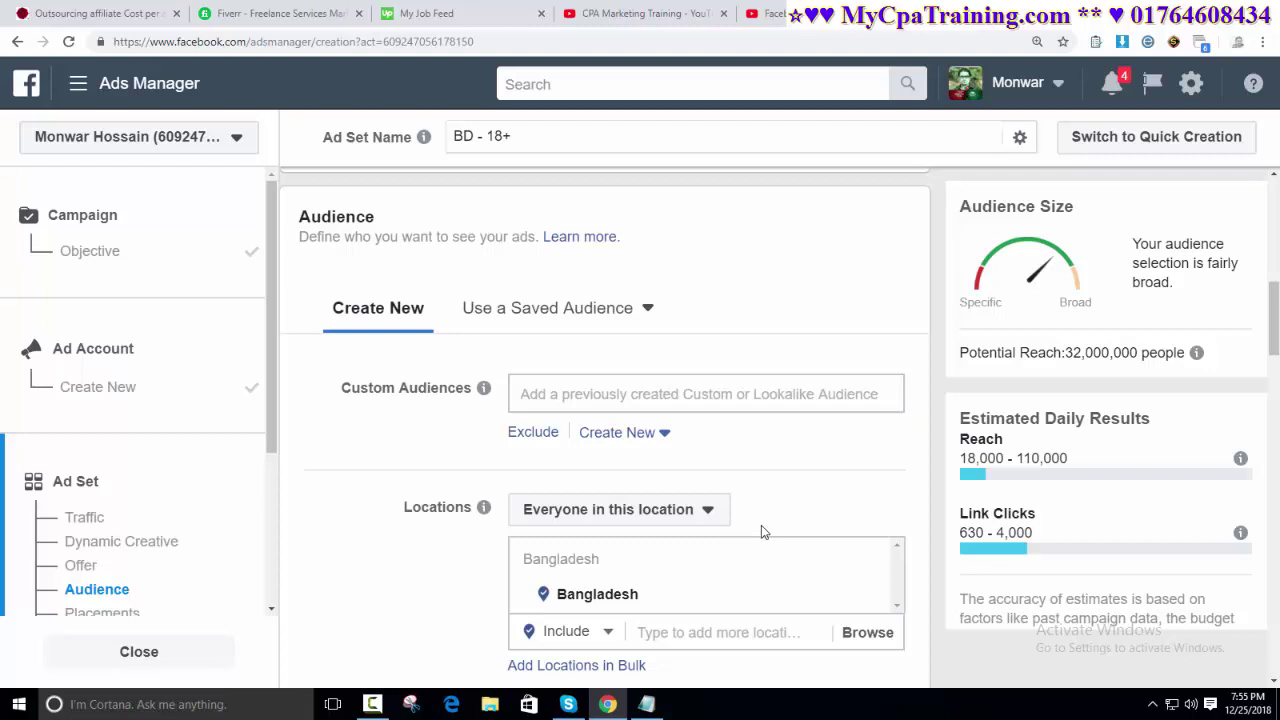
pyautogui.moveTo(484, 508)
pyautogui.scroll(-2, 887, 498)
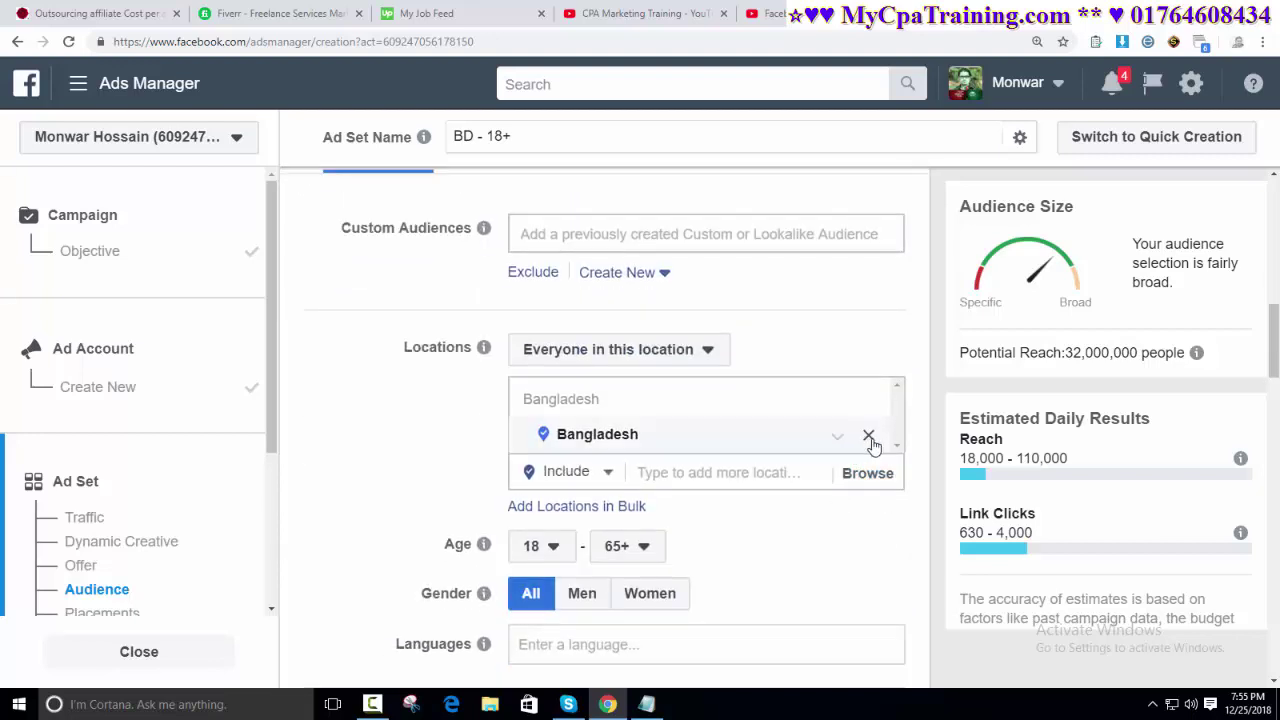
pyautogui.click(869, 438)
# Step: Add the country Canada as an included location for the ad set's audience
pyautogui.scroll(-2, 852, 462)
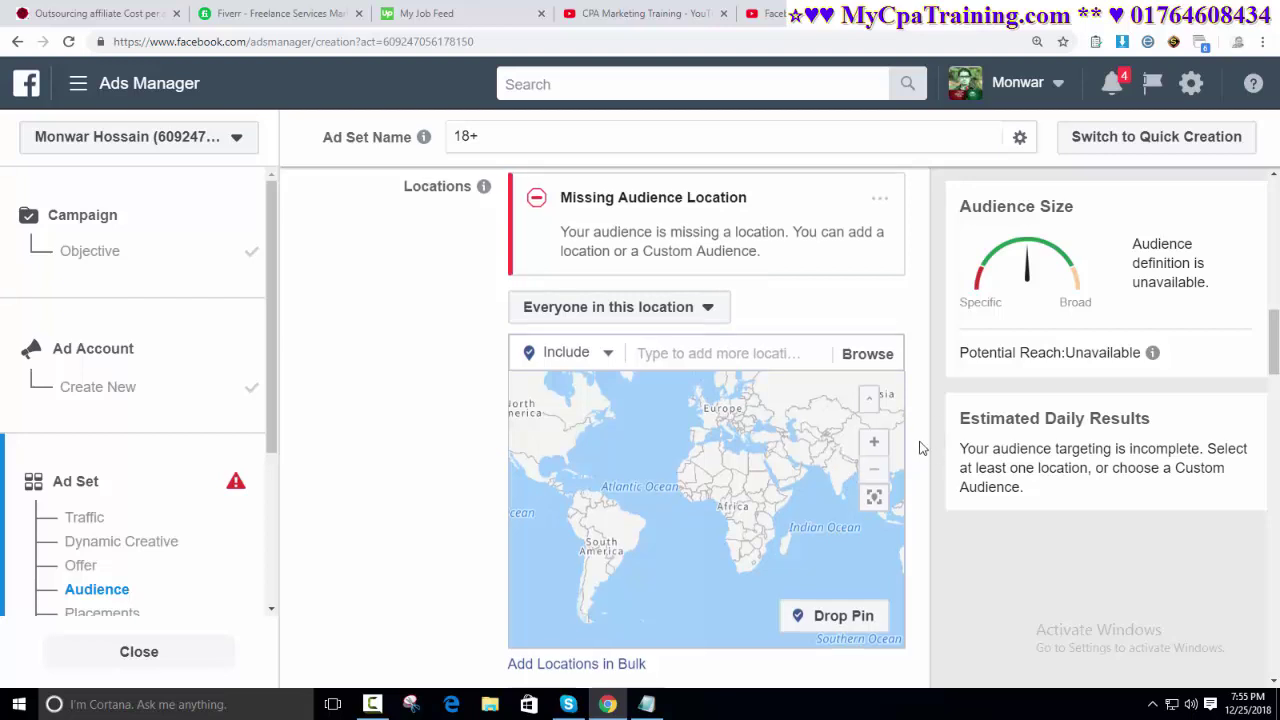
pyautogui.scroll(-2, 921, 448)
pyautogui.scroll(1, 921, 448)
pyautogui.click(671, 278)
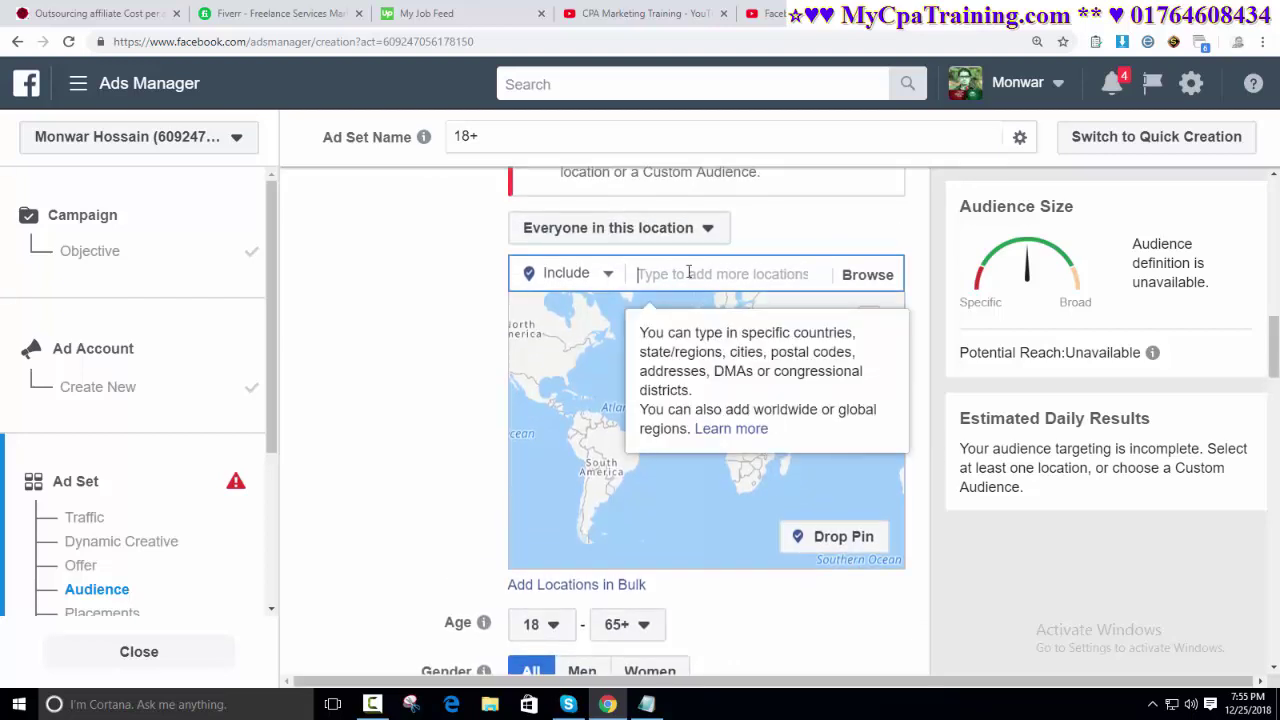
pyautogui.write('Cana')
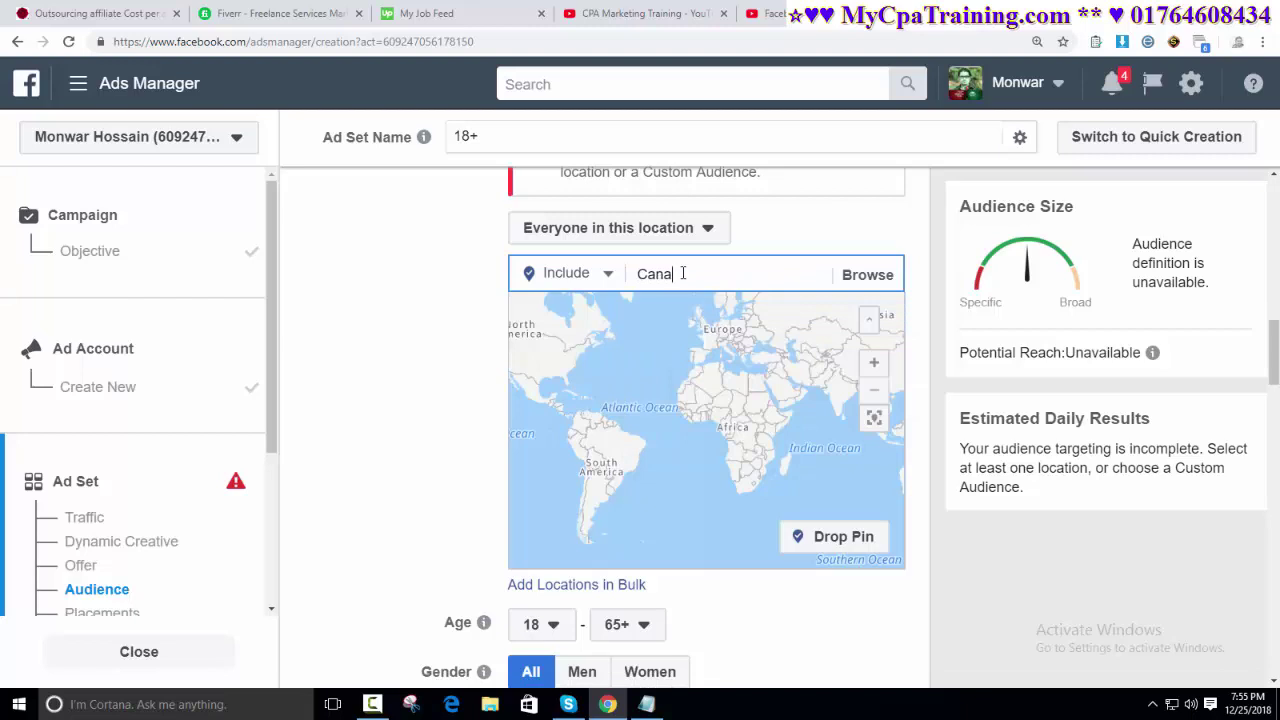
pyautogui.write('da')
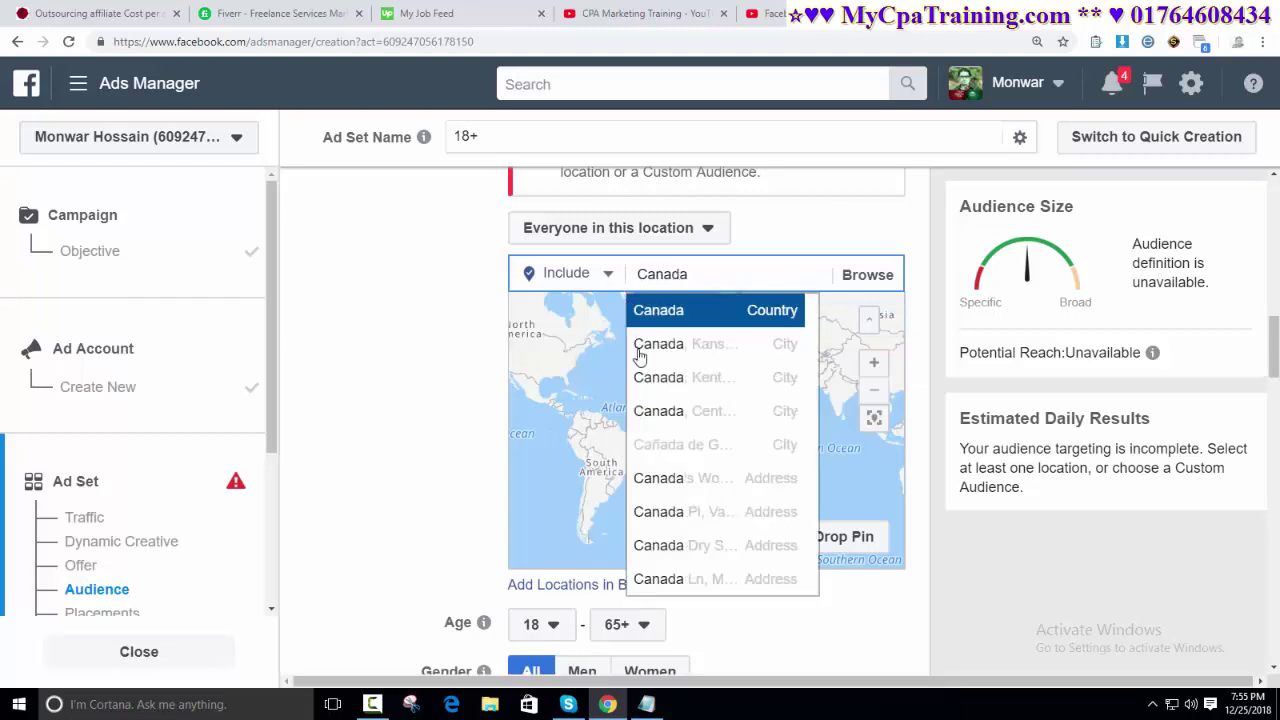
pyautogui.click(722, 320)
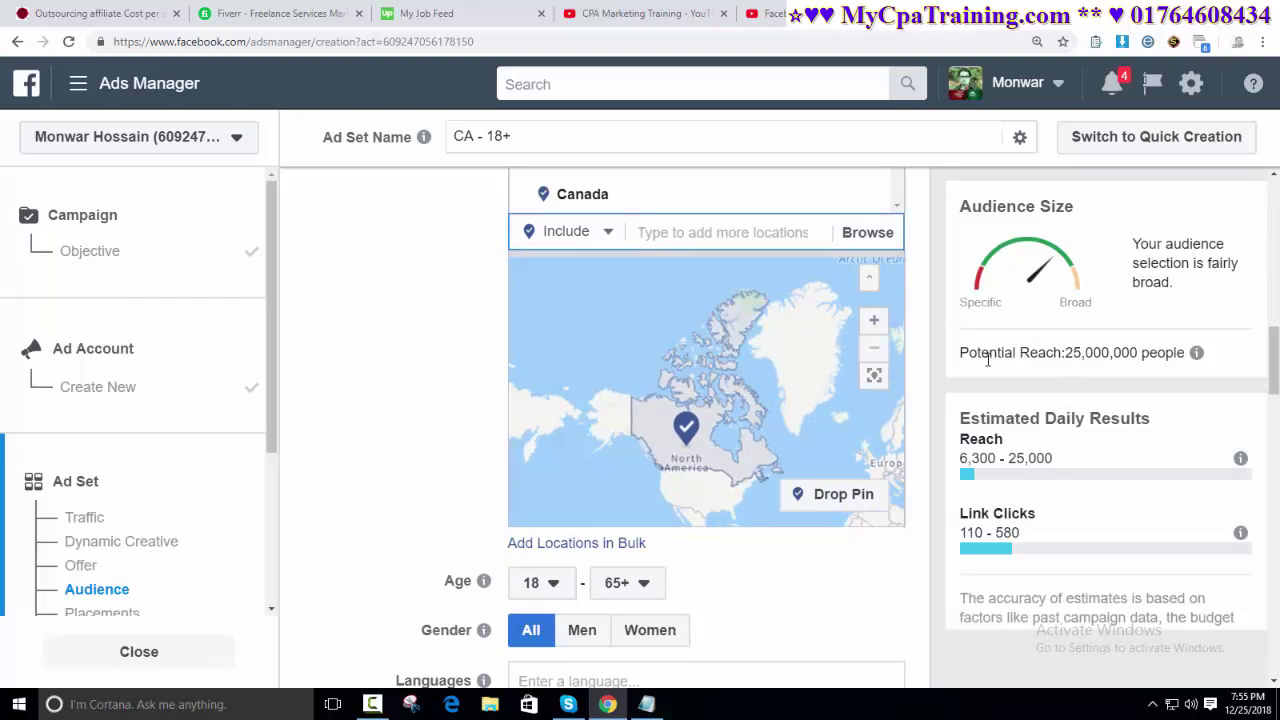
# Step: Switch to the YouTube video description and copy the keyword Conde Nast Traveler from the Magazines list
pyautogui.moveTo(1048, 258)
pyautogui.scroll(-3, 928, 352)
pyautogui.scroll(-2, 928, 352)
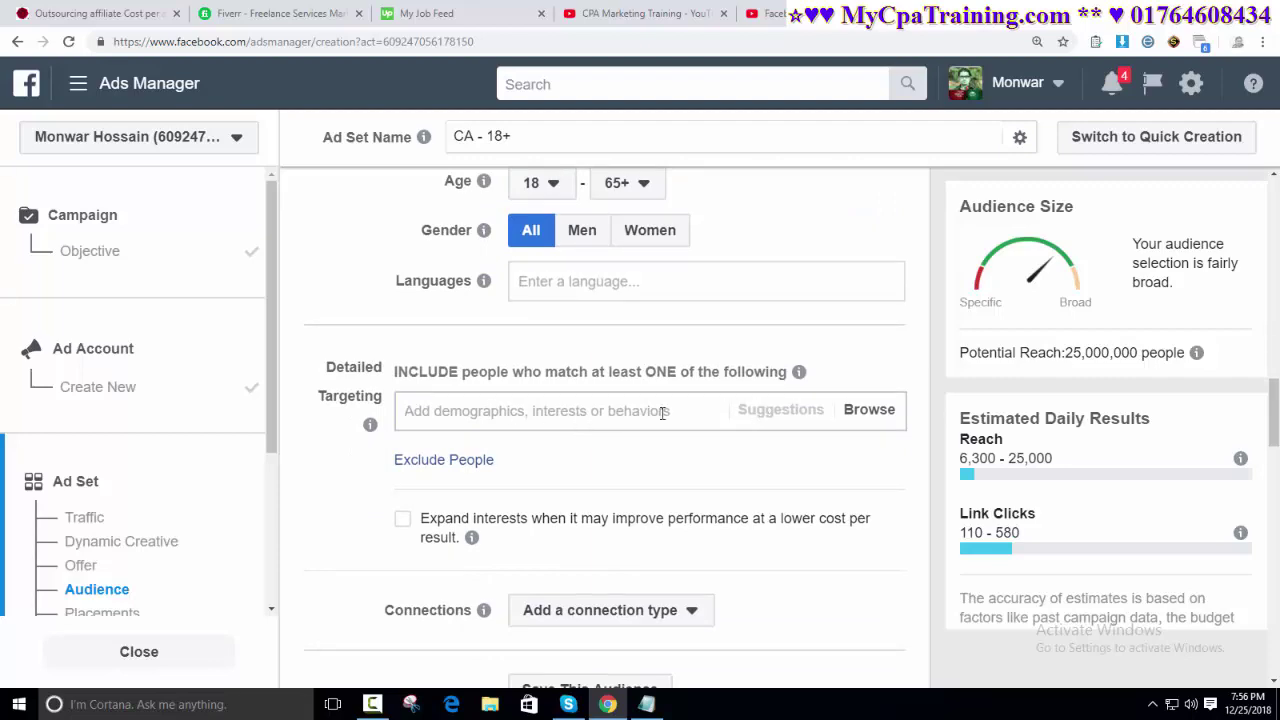
pyautogui.click(818, 13)
pyautogui.scroll(-6, 460, 440)
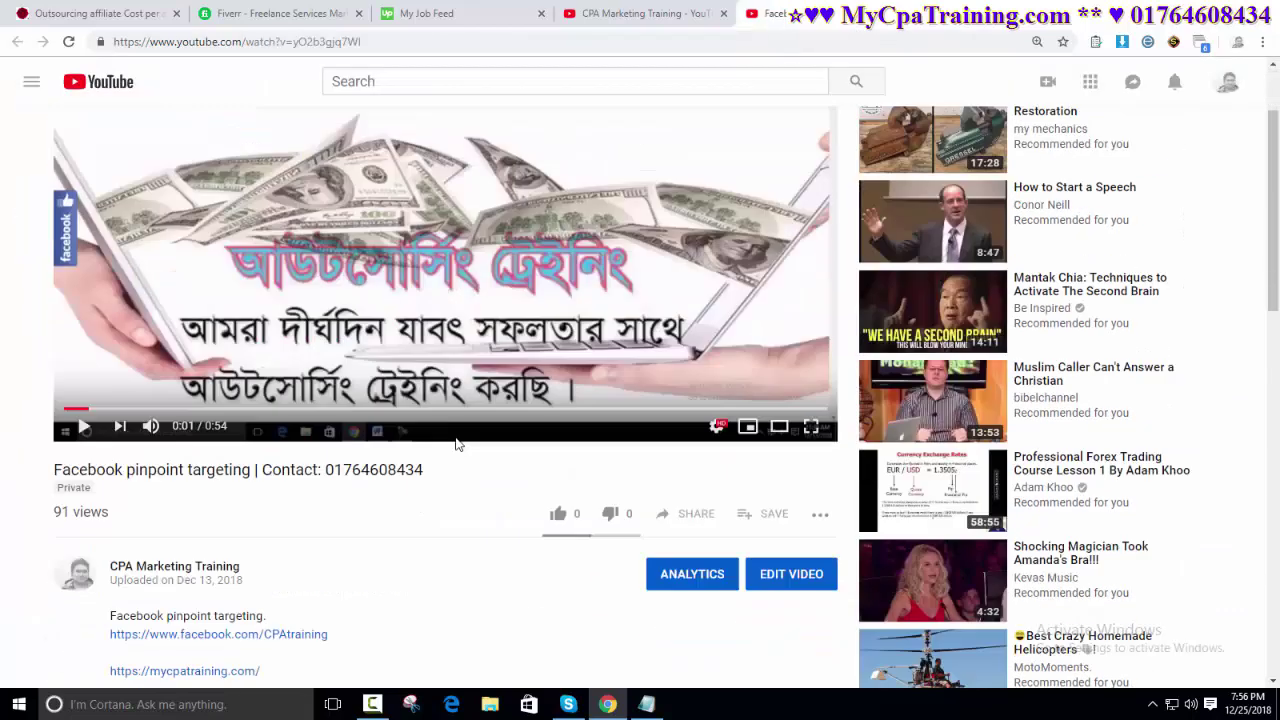
pyautogui.scroll(-2, 455, 443)
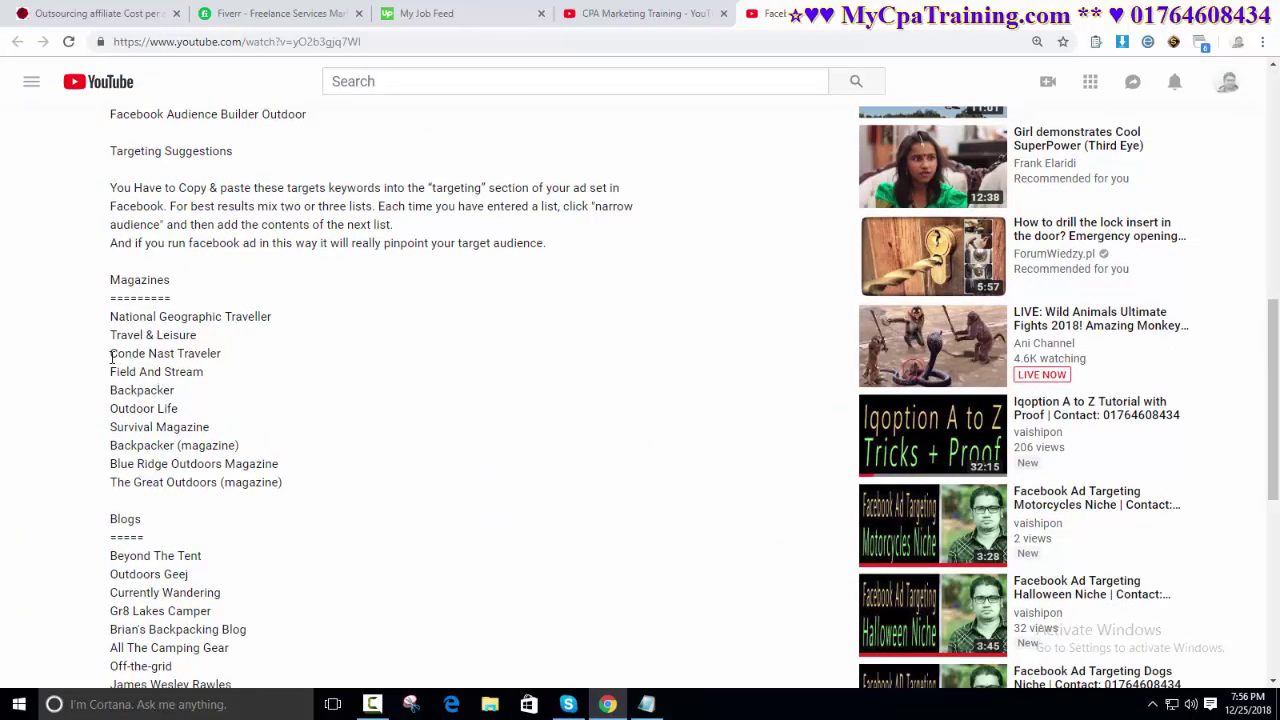
pyautogui.moveTo(111, 355); pyautogui.dragTo(264, 362)
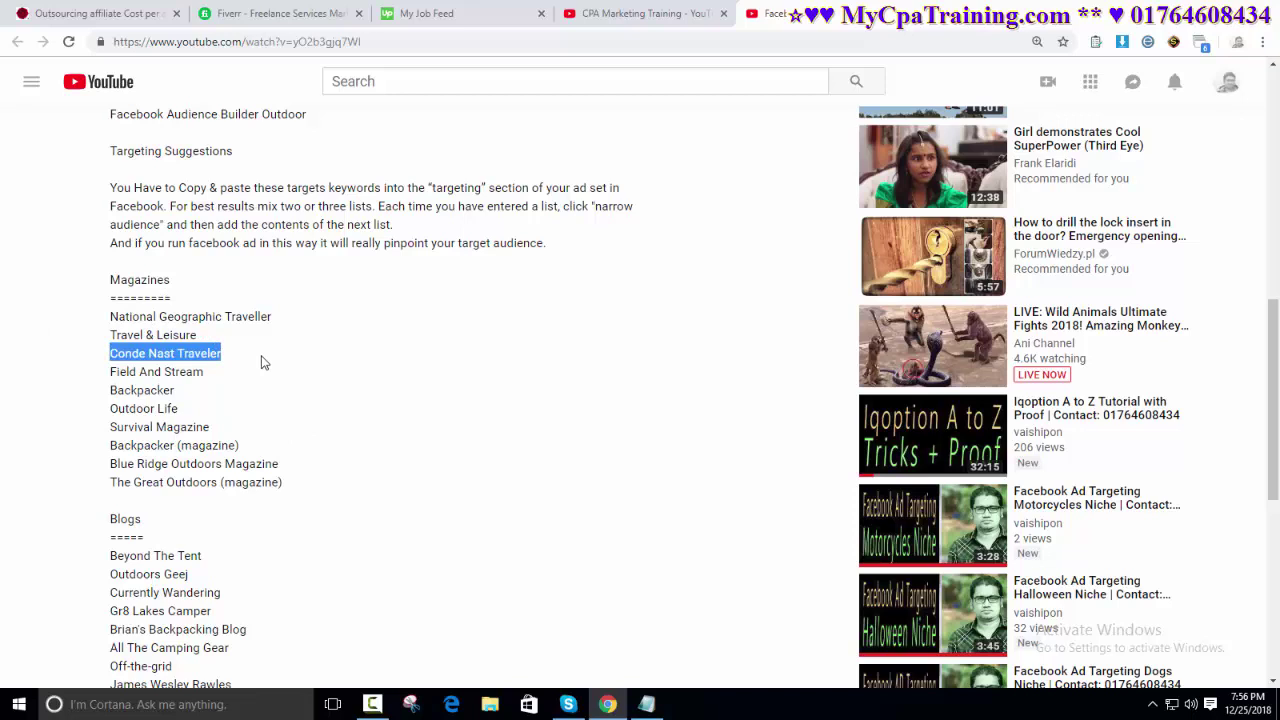
pyautogui.rightClick(185, 354)
pyautogui.click(345, 368)
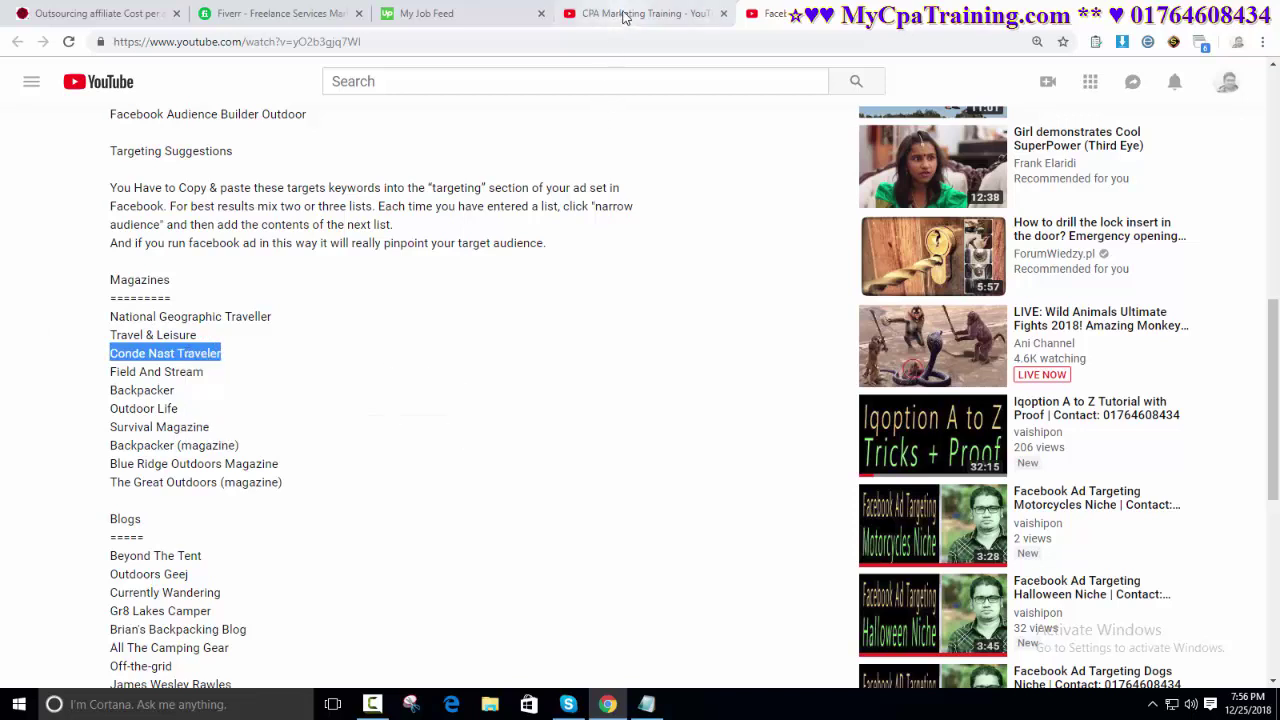
# Step: Return to Ads Manager and add the Condé Nast Traveler interest to Detailed Targeting using the copied keyword
pyautogui.hotkey('ctrl', 'Tab')
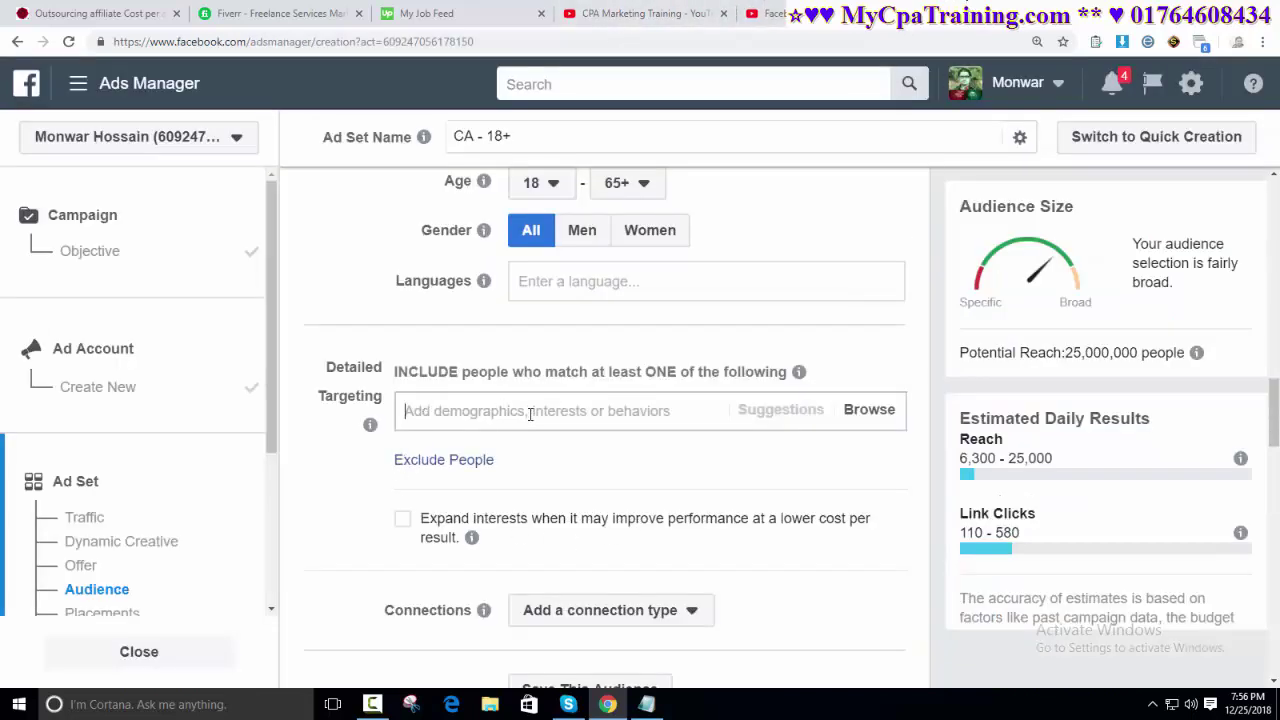
pyautogui.hotkey('ctrl', 'v')
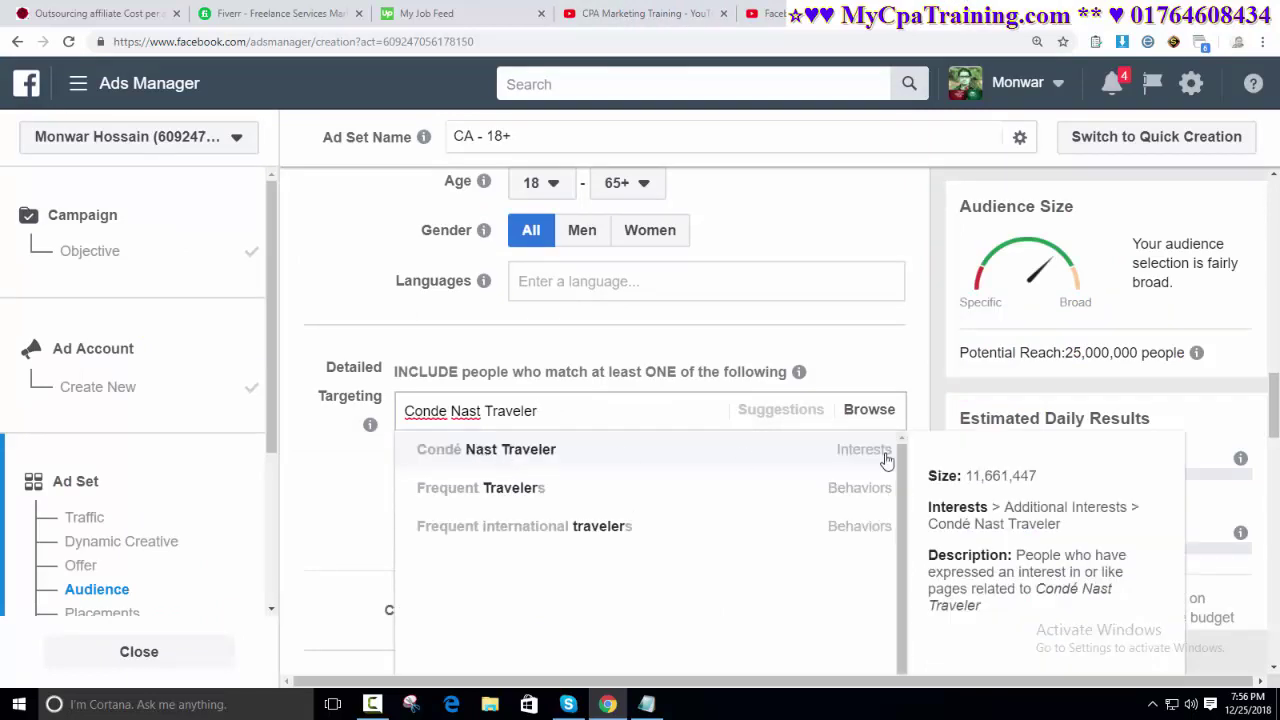
pyautogui.click(507, 452)
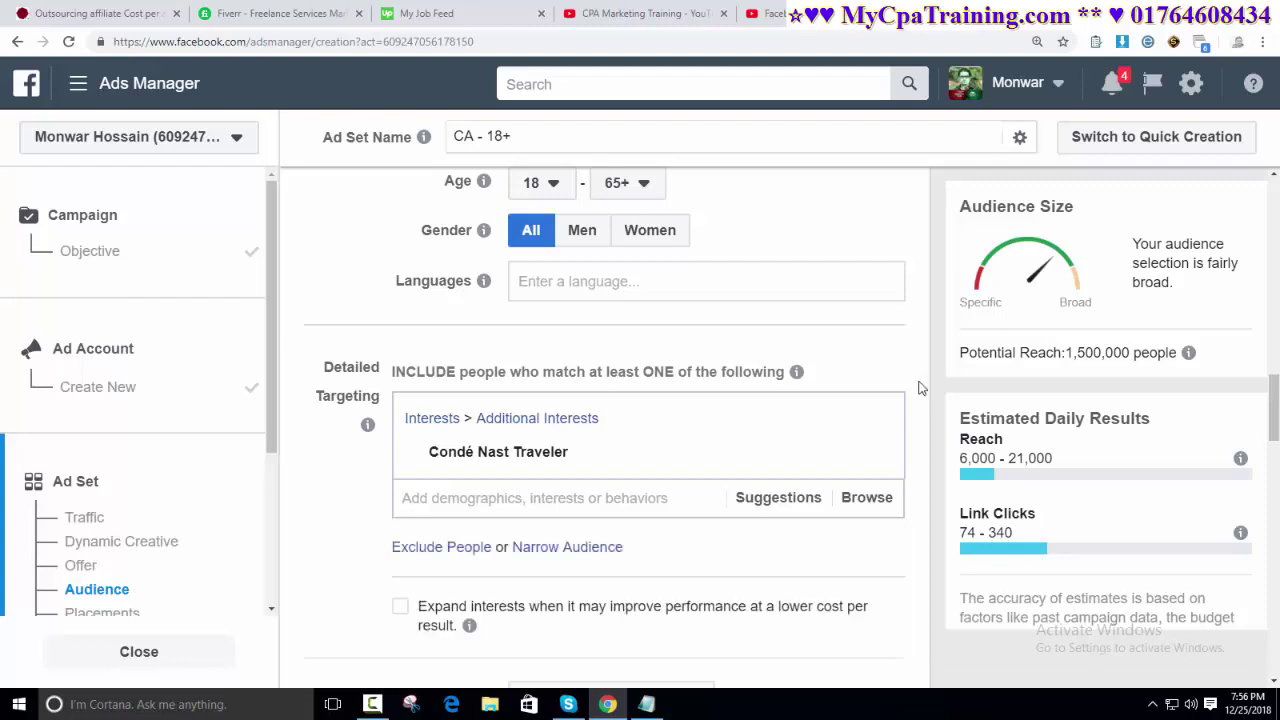
# Step: Switch to the YouTube video description and copy the keyword Adventura from the Equipment Brands list
pyautogui.scroll(-2, 920, 388)
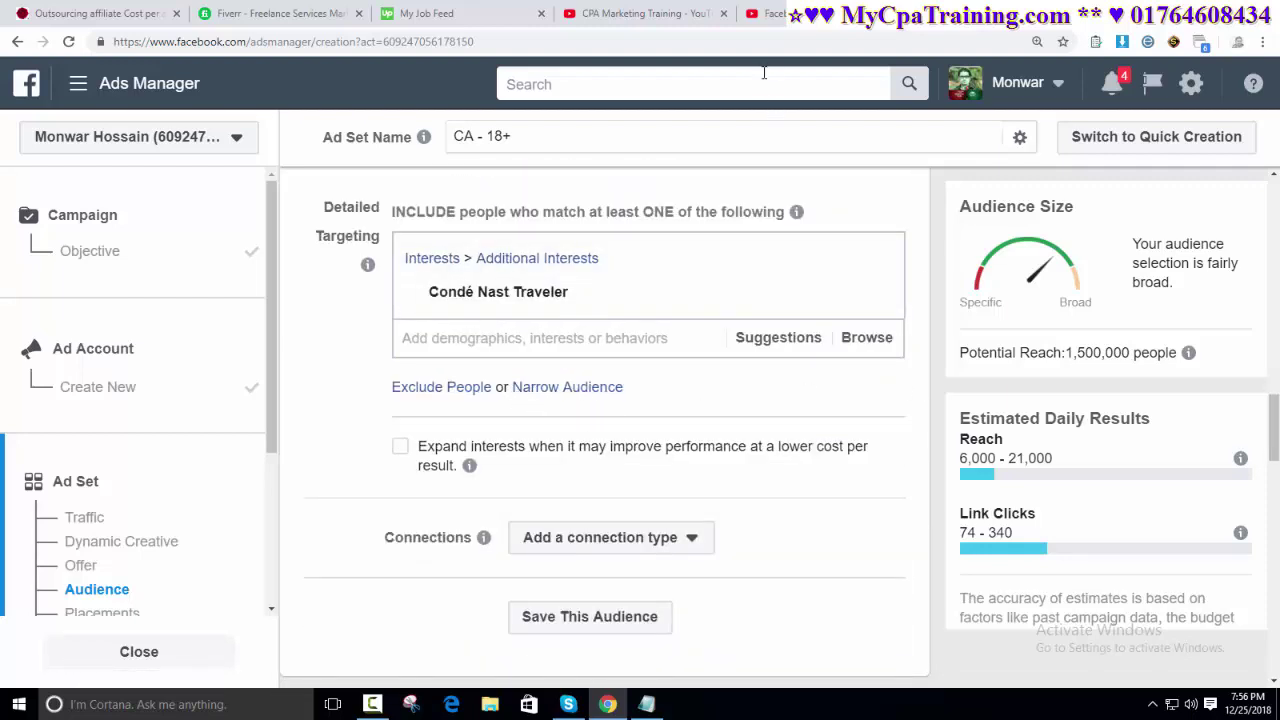
pyautogui.click(785, 15)
pyautogui.scroll(-4, 375, 468)
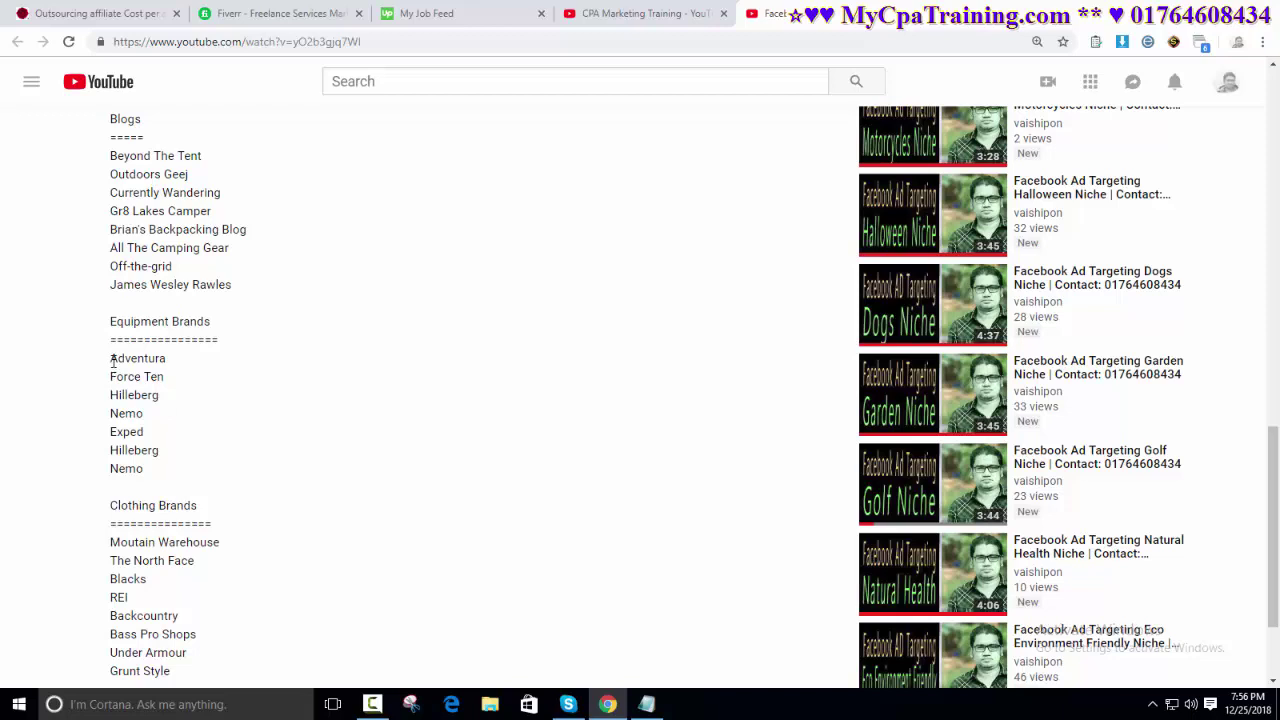
pyautogui.moveTo(112, 360); pyautogui.dragTo(190, 358)
pyautogui.rightClick(148, 360)
pyautogui.click(171, 373)
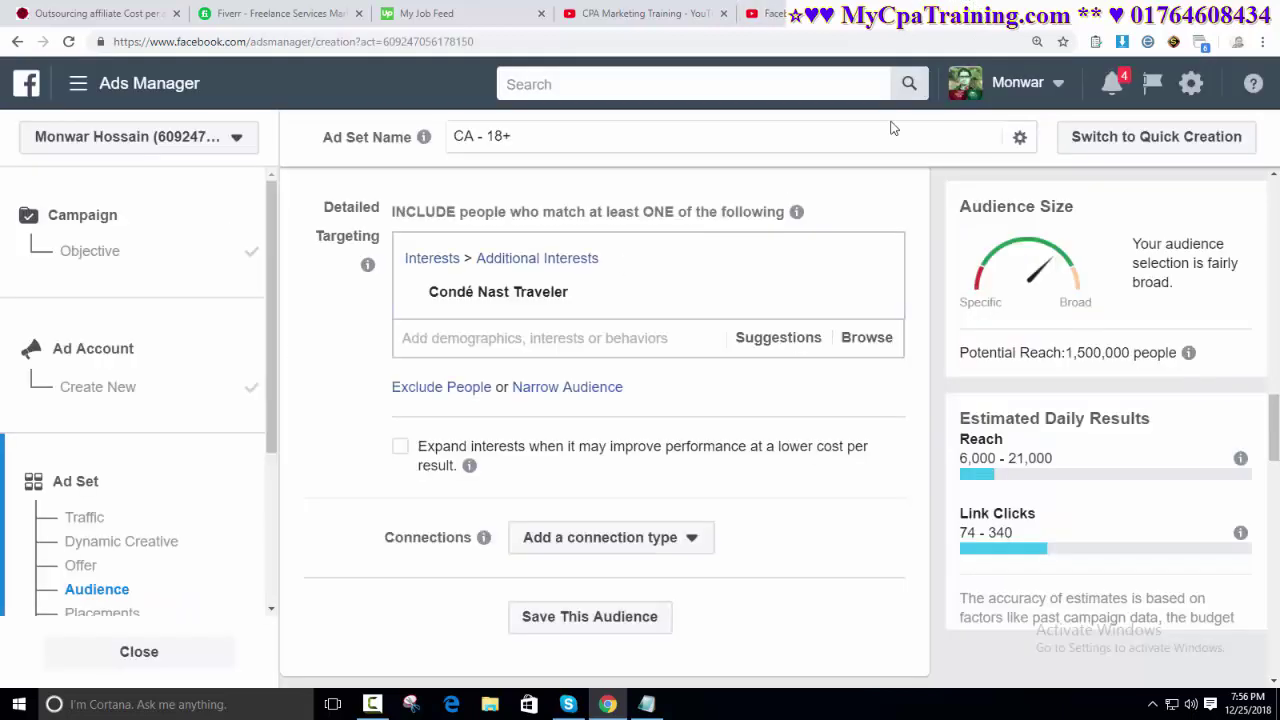
# Step: Return to Ads Manager, narrow the audience with a second match group, and add the Adventure game interest using the copied keyword Adventura
pyautogui.click(979, 12)
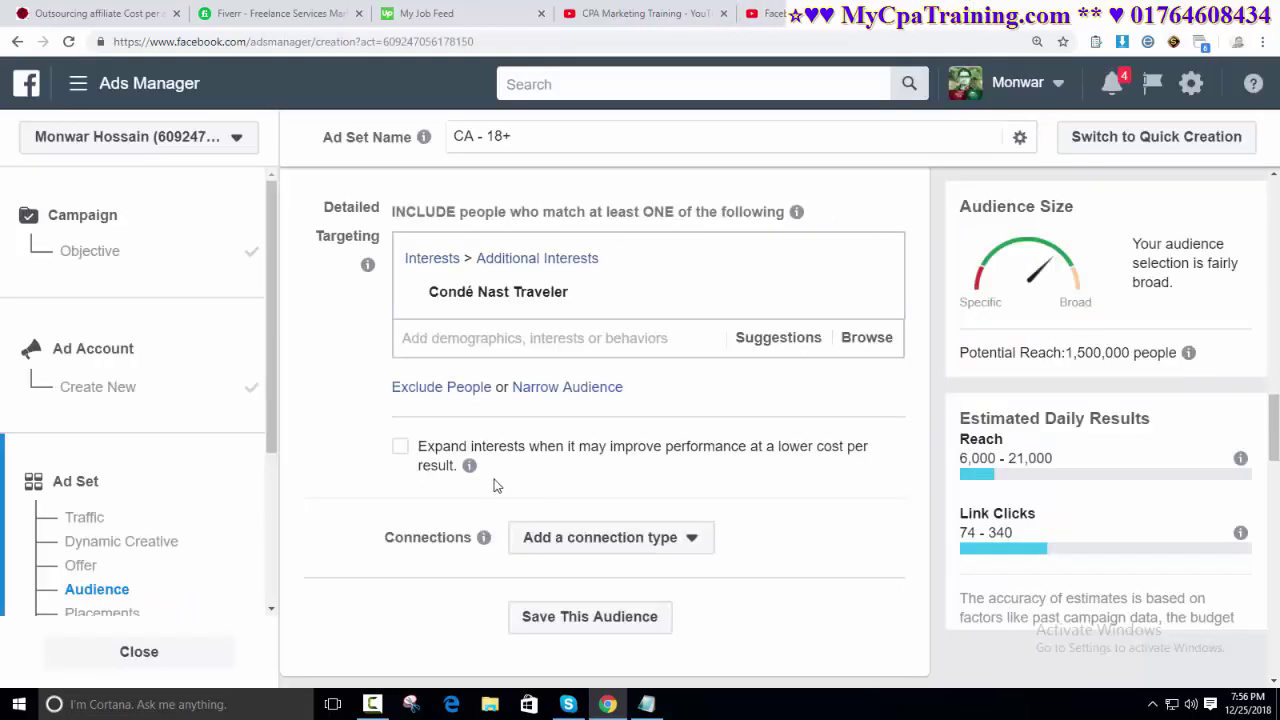
pyautogui.click(567, 387)
pyautogui.click(487, 425)
pyautogui.hotkey('ctrl', 'v')
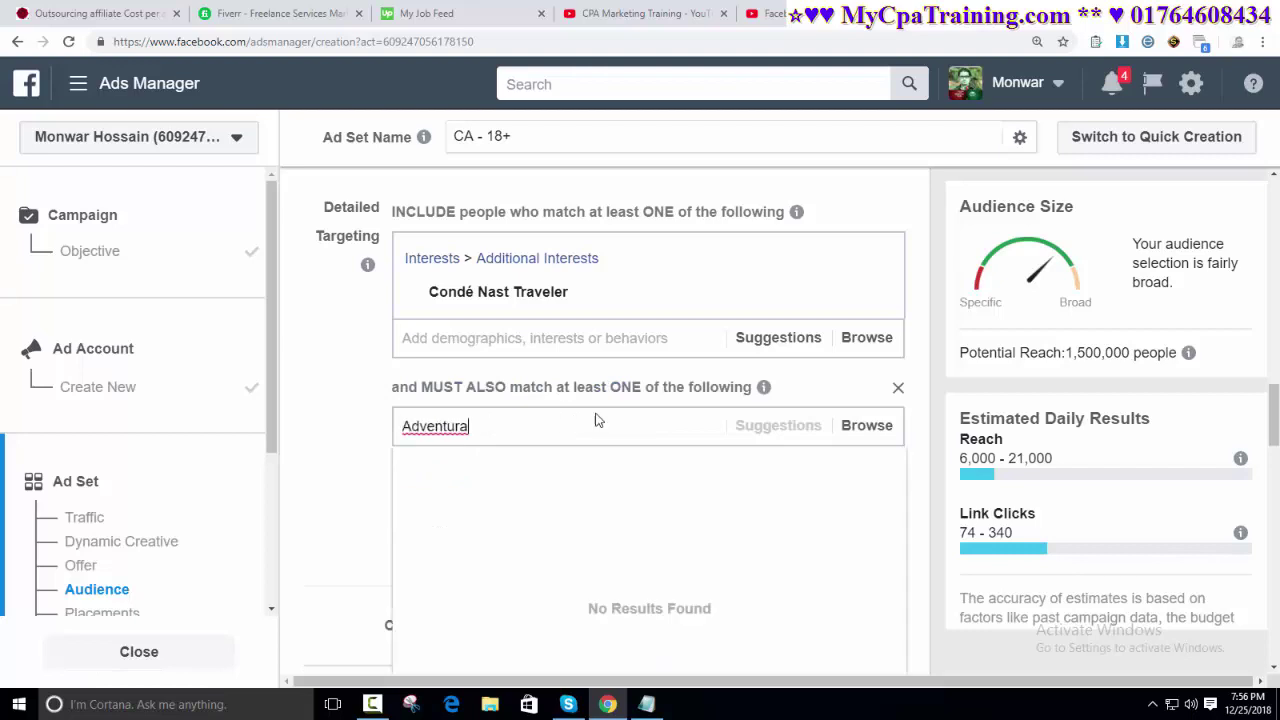
pyautogui.click(565, 475)
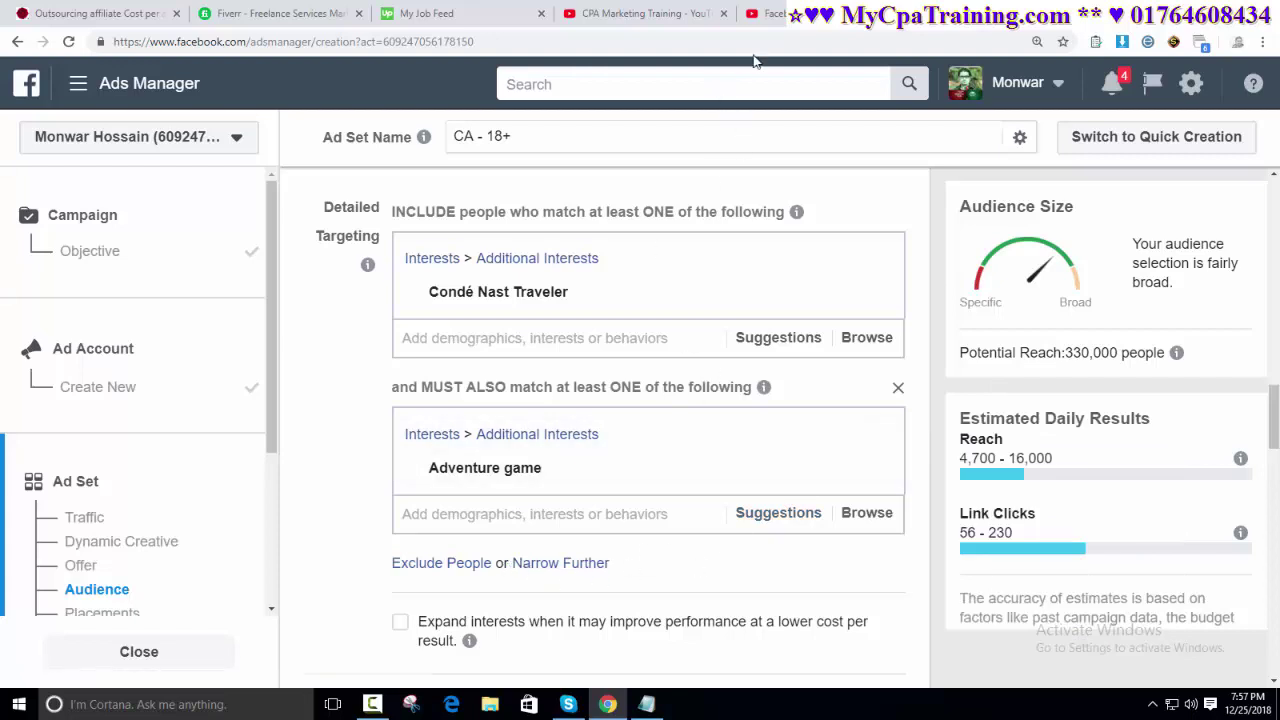
# Step: Switch to the YouTube video description and copy the keyword Force Ten from the Equipment Brands list
pyautogui.click(793, 14)
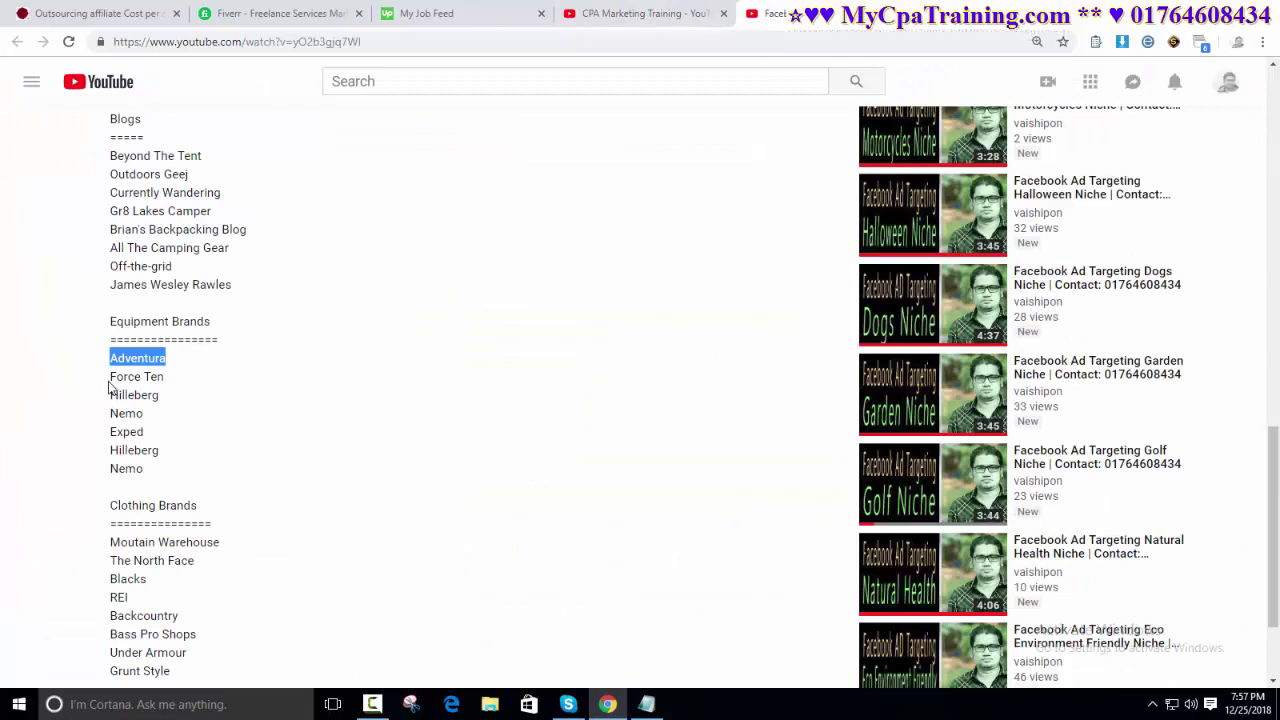
pyautogui.tripleClick(147, 379)
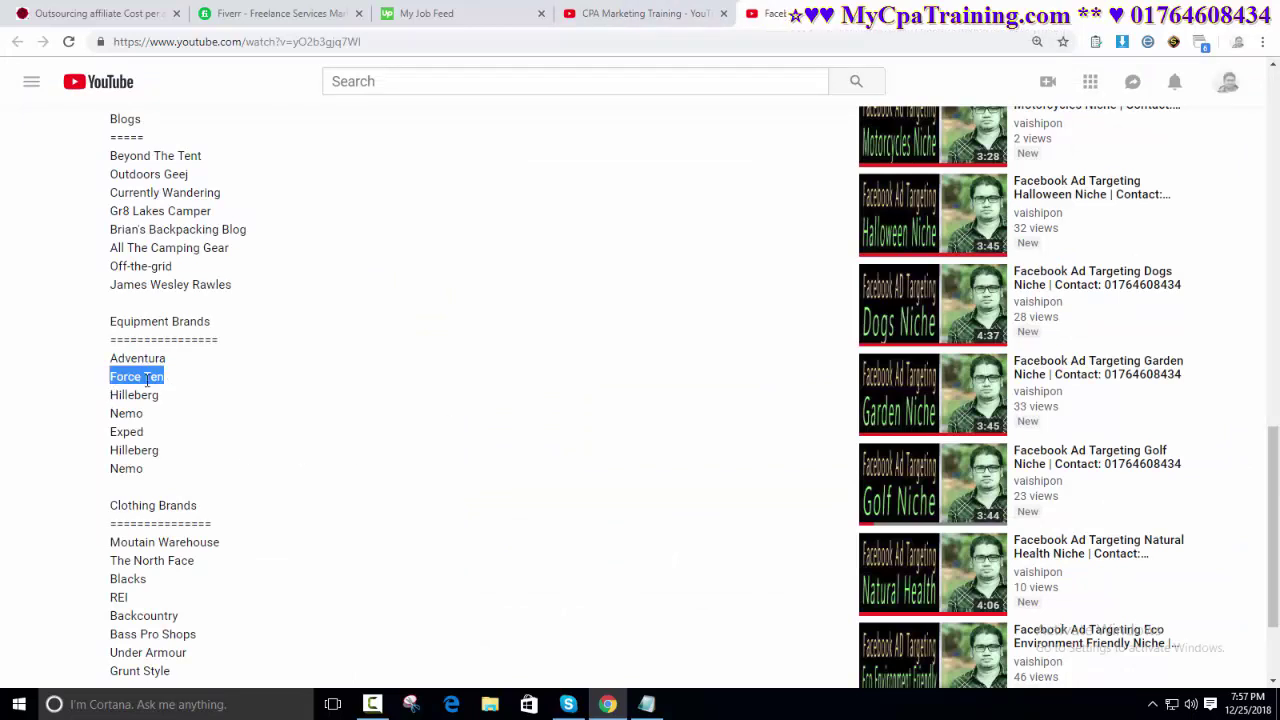
pyautogui.rightClick(130, 392)
pyautogui.click(155, 400)
# Step: Return to Ads Manager, narrow the audience further, and add the Ben 10: Alien Force interest using the copied keyword Force Ten
pyautogui.click(946, 18)
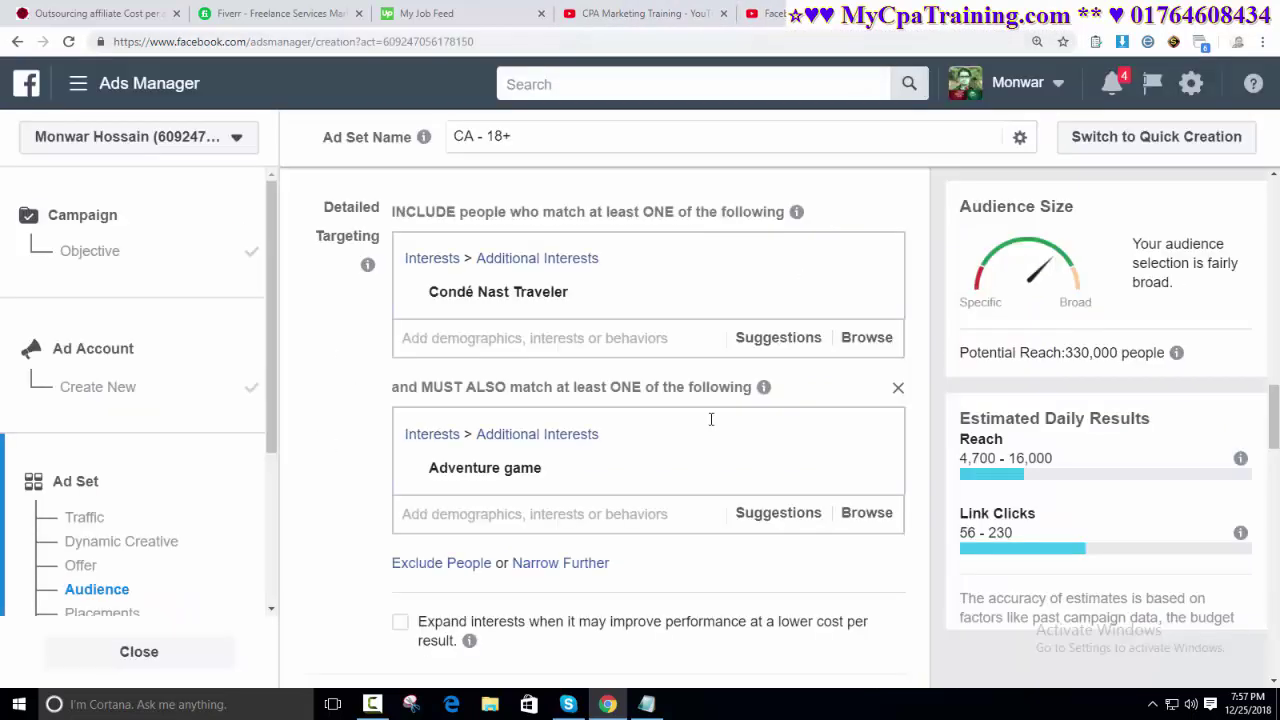
pyautogui.click(582, 564)
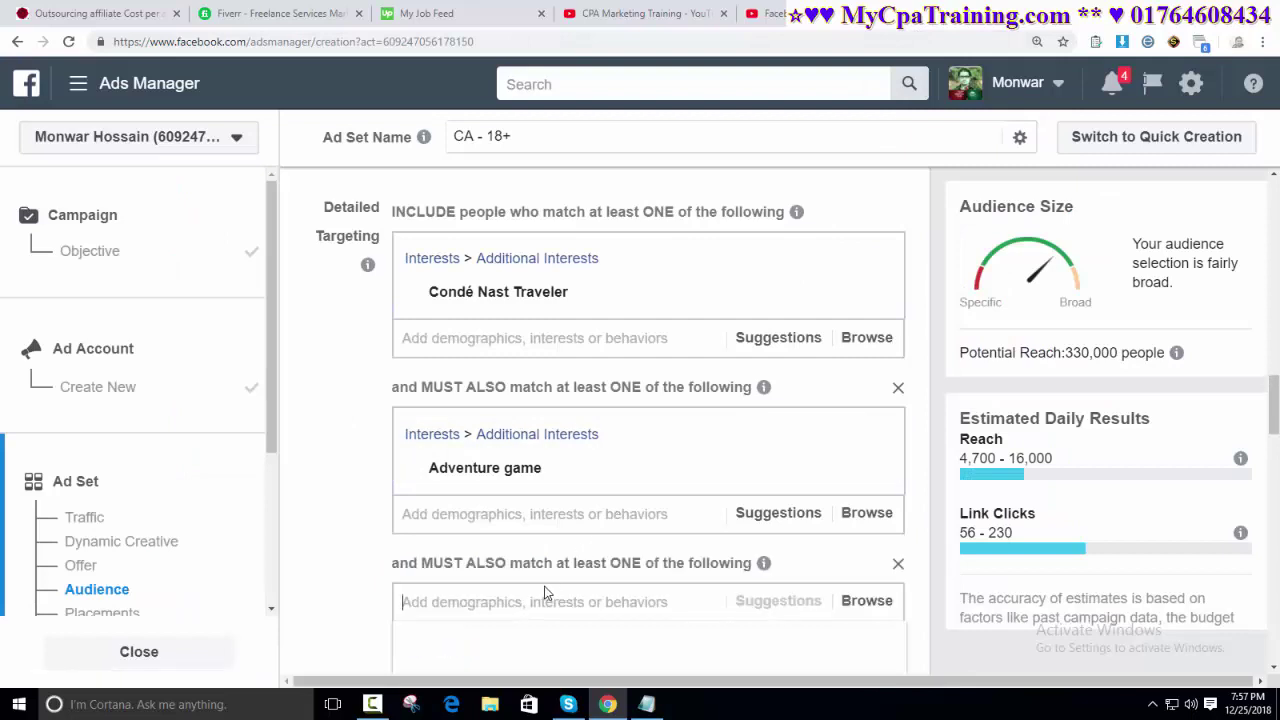
pyautogui.hotkey('ctrl', 'v')
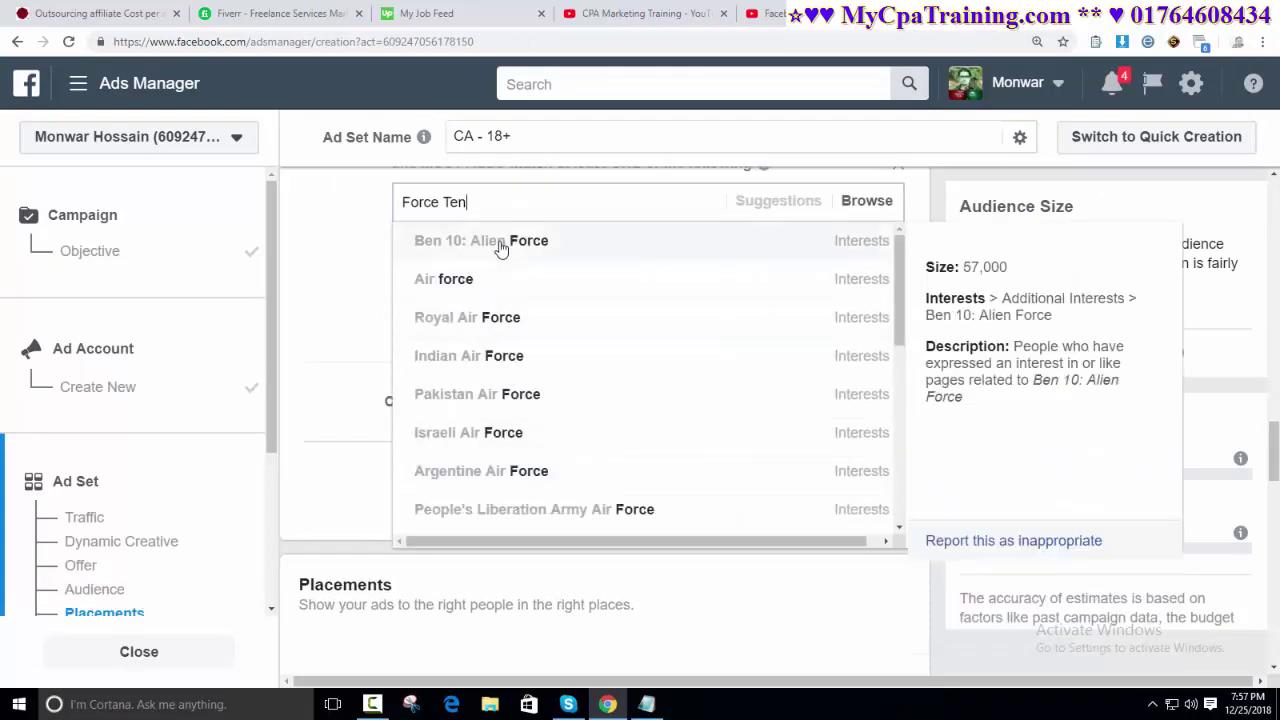
pyautogui.click(545, 246)
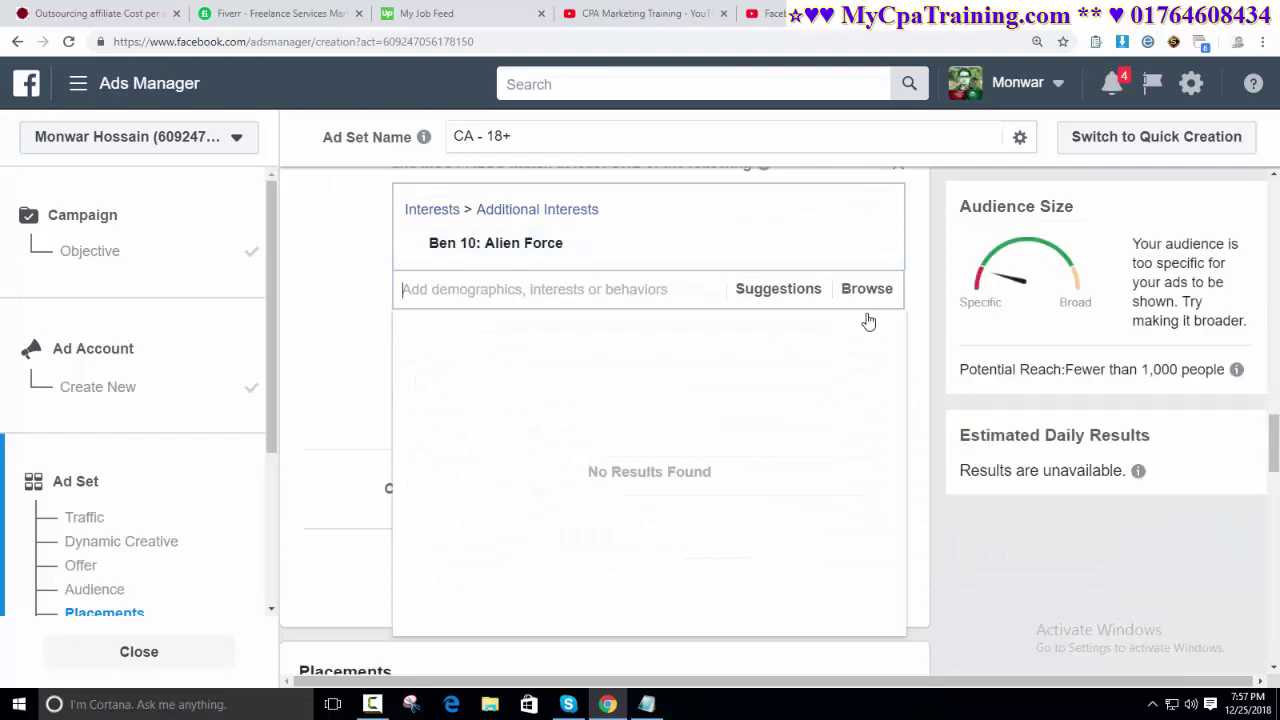
# Step: Switch to the YouTube video description and copy the keyword National Geographic Traveller from the Magazines list
pyautogui.scroll(2, 934, 366)
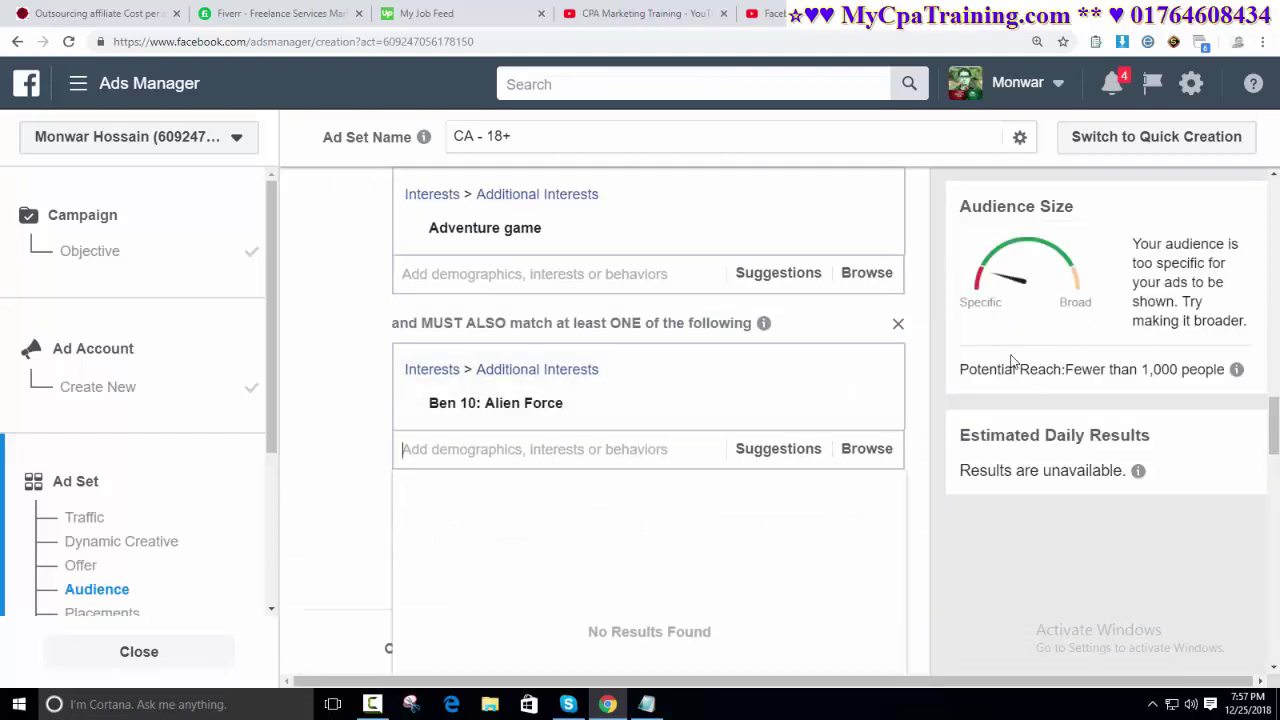
pyautogui.scroll(5, 926, 320)
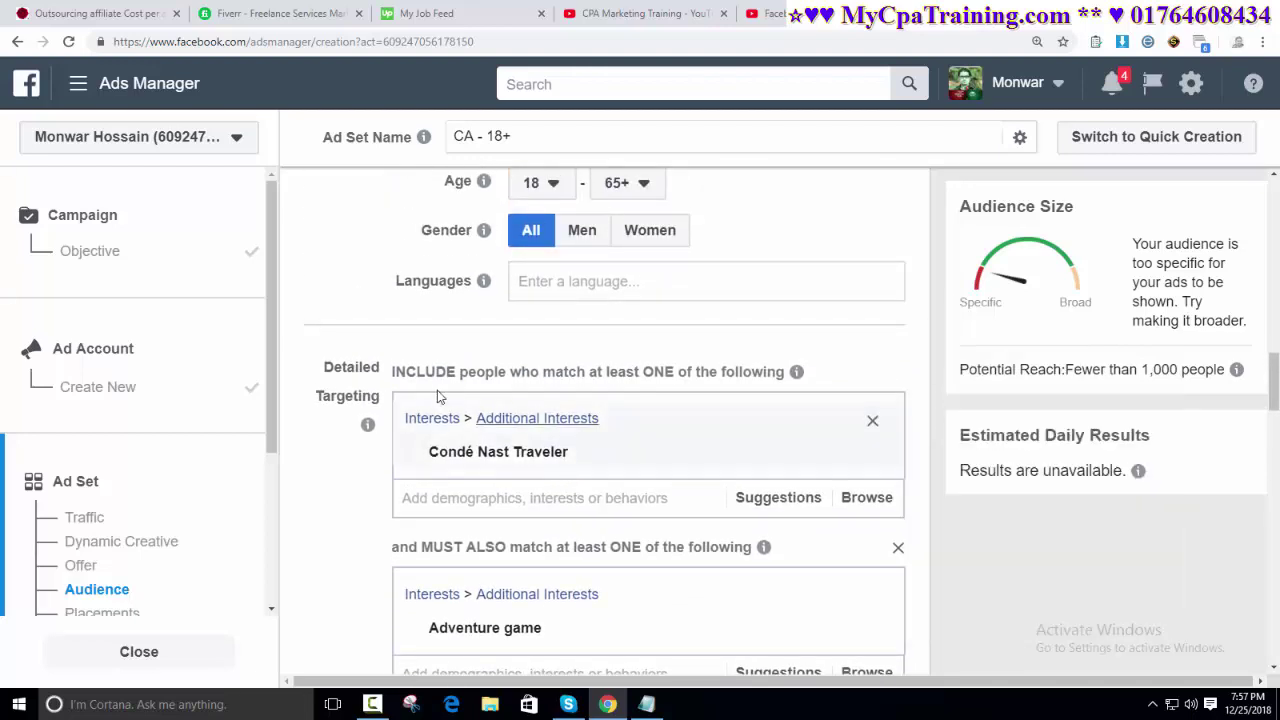
pyautogui.hotkey('ctrl', 'shift', 'Tab')
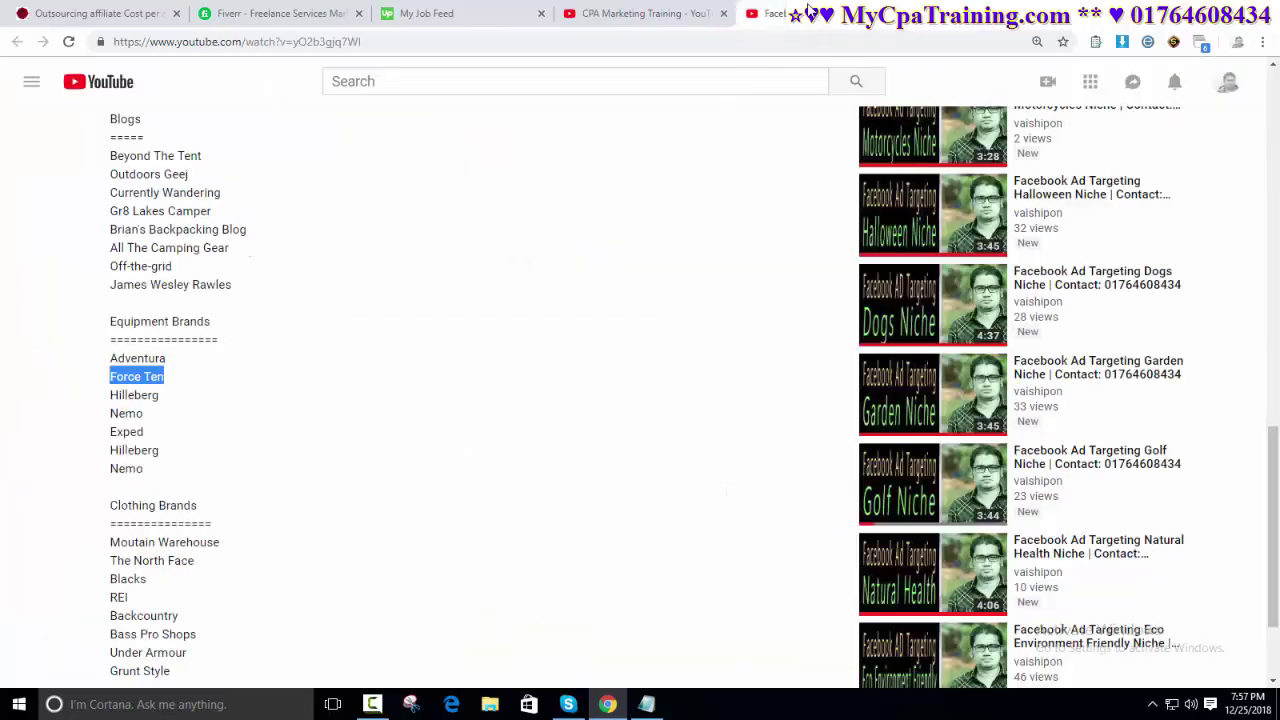
pyautogui.scroll(2, 180, 300)
pyautogui.scroll(3, 140, 340)
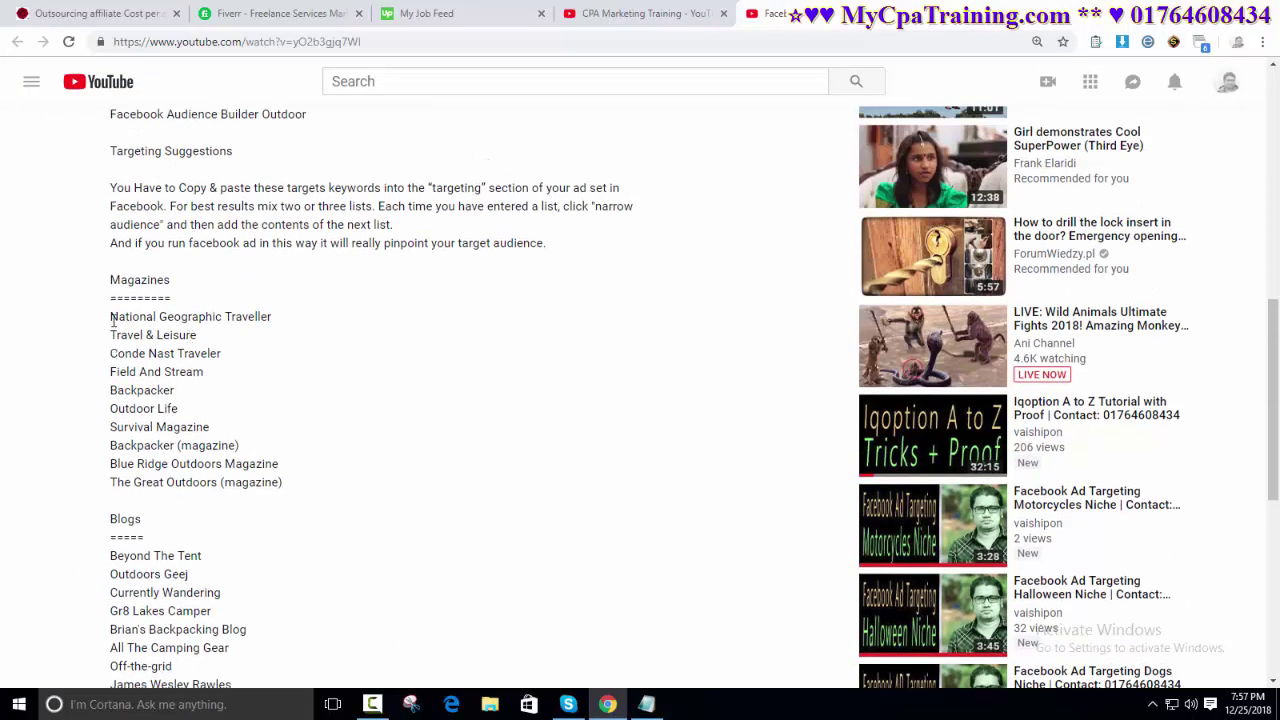
pyautogui.moveTo(110, 318); pyautogui.dragTo(272, 320)
pyautogui.rightClick(257, 318)
pyautogui.click(280, 333)
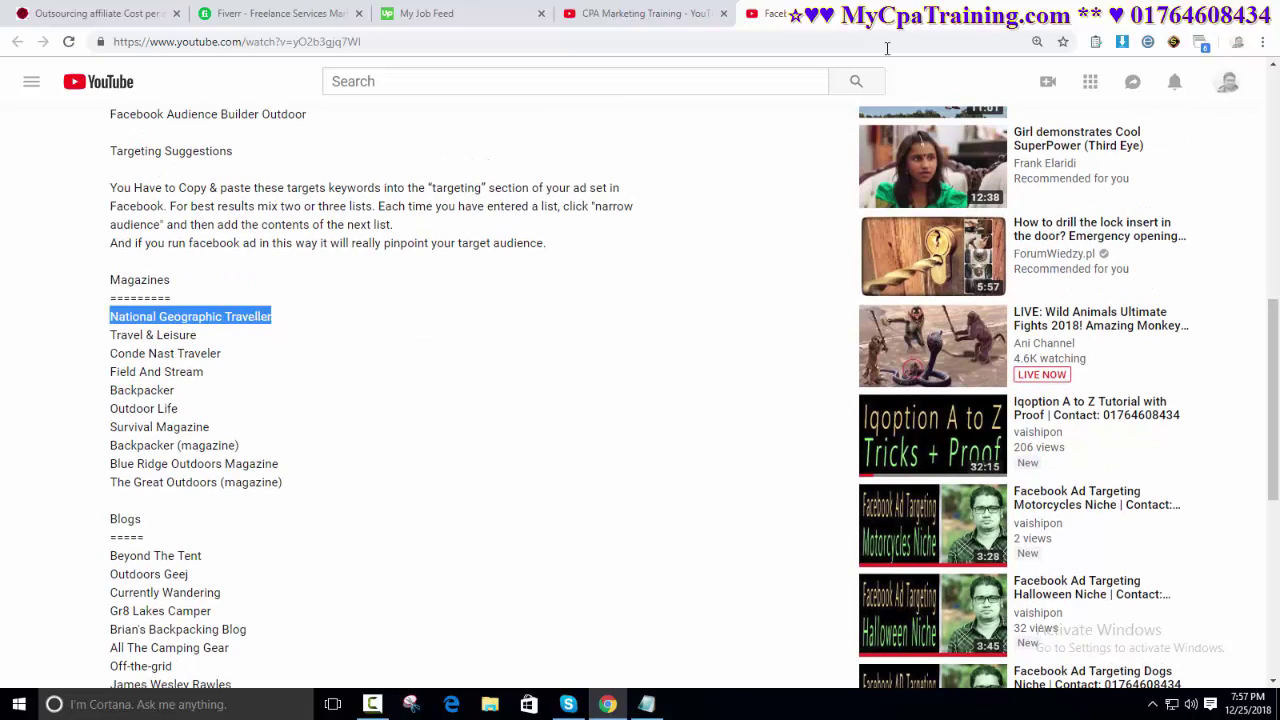
# Step: Return to Ads Manager and add the National Geographic Traveler interest to the first Detailed Targeting group using the copied keyword
pyautogui.click(947, 20)
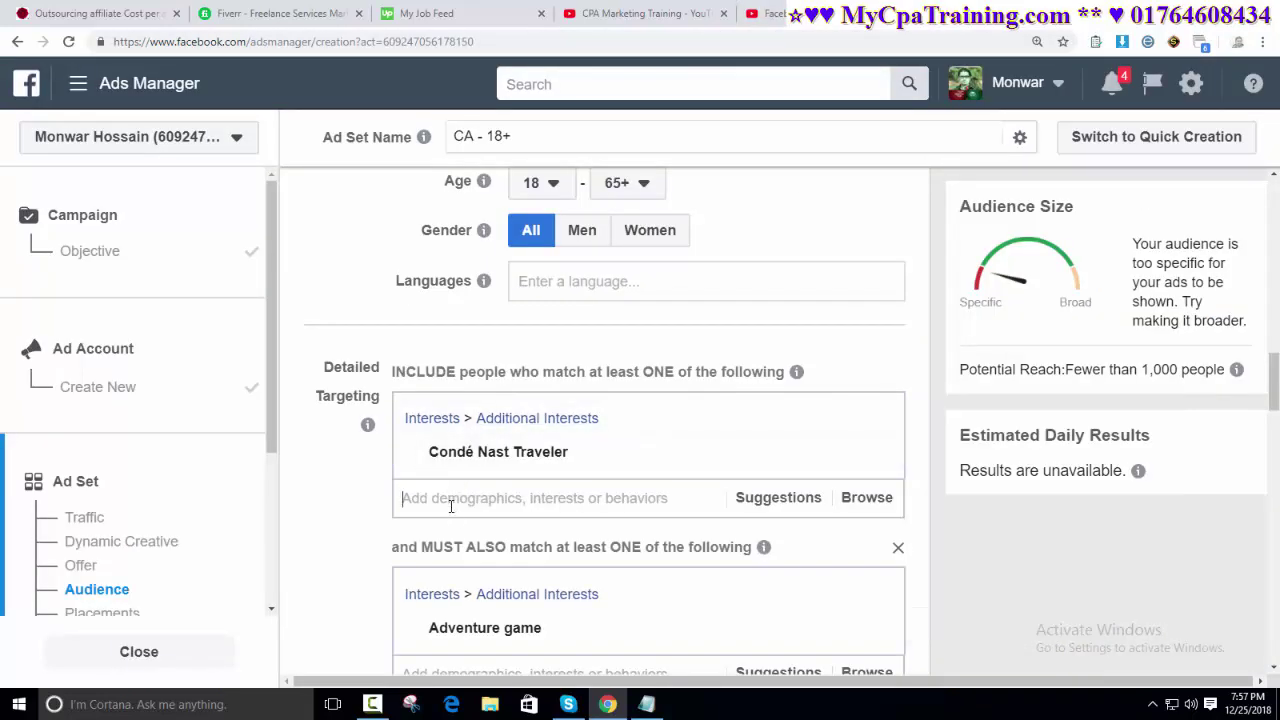
pyautogui.hotkey('ctrl', 'v')
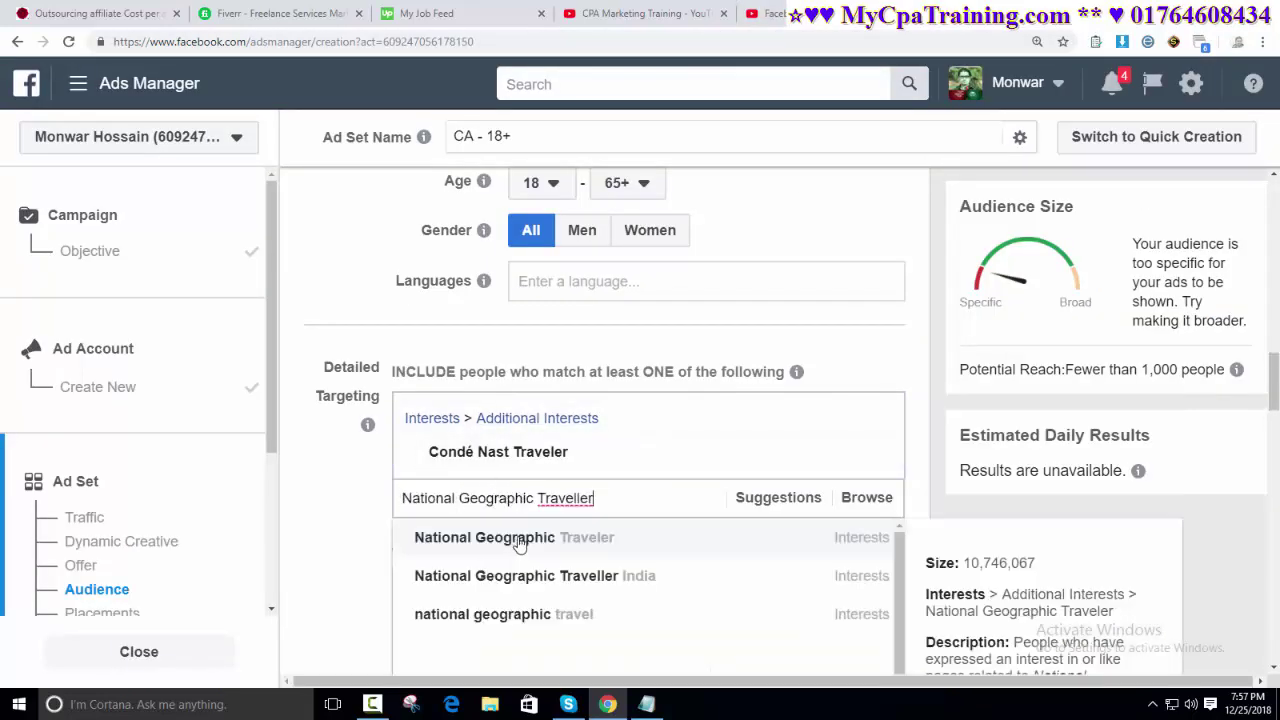
pyautogui.click(519, 540)
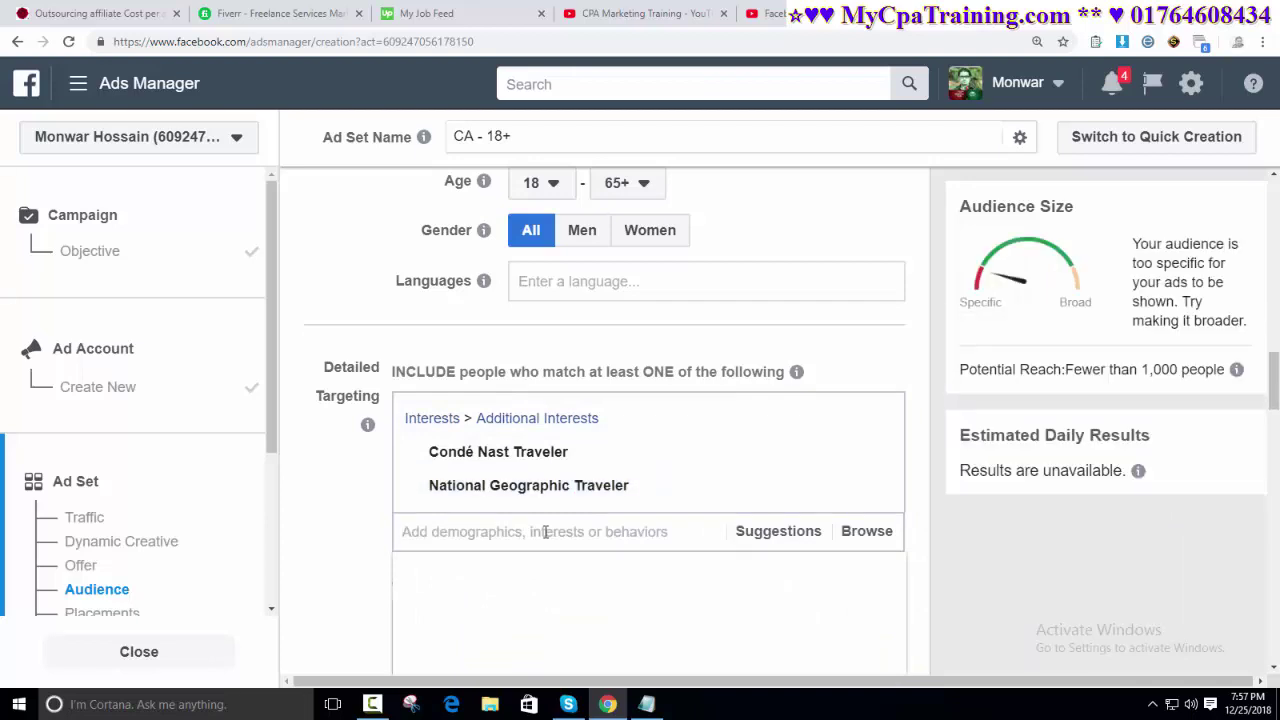
# Step: Copy Travel & Leisure from the YouTube Magazines list and use it to add the Tourism interest to the first Detailed Targeting group
pyautogui.click(640, 13)
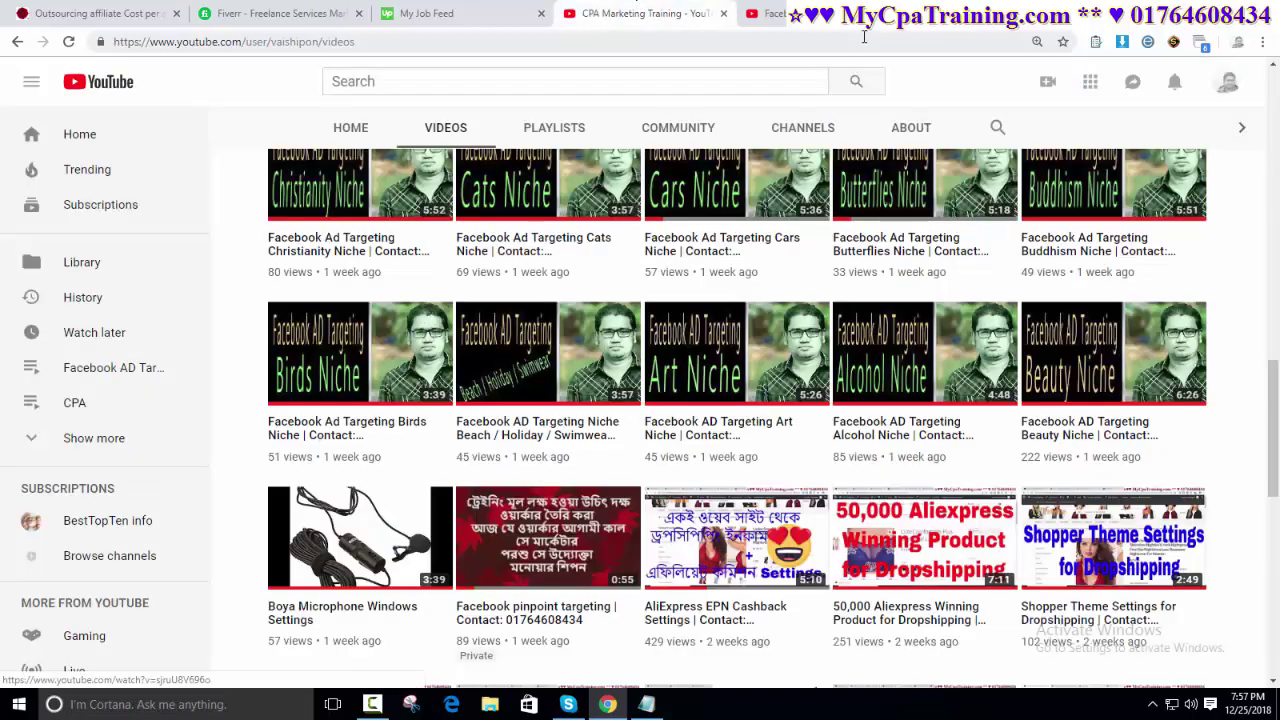
pyautogui.click(775, 13)
pyautogui.moveTo(110, 340); pyautogui.dragTo(266, 346)
pyautogui.click(928, 22)
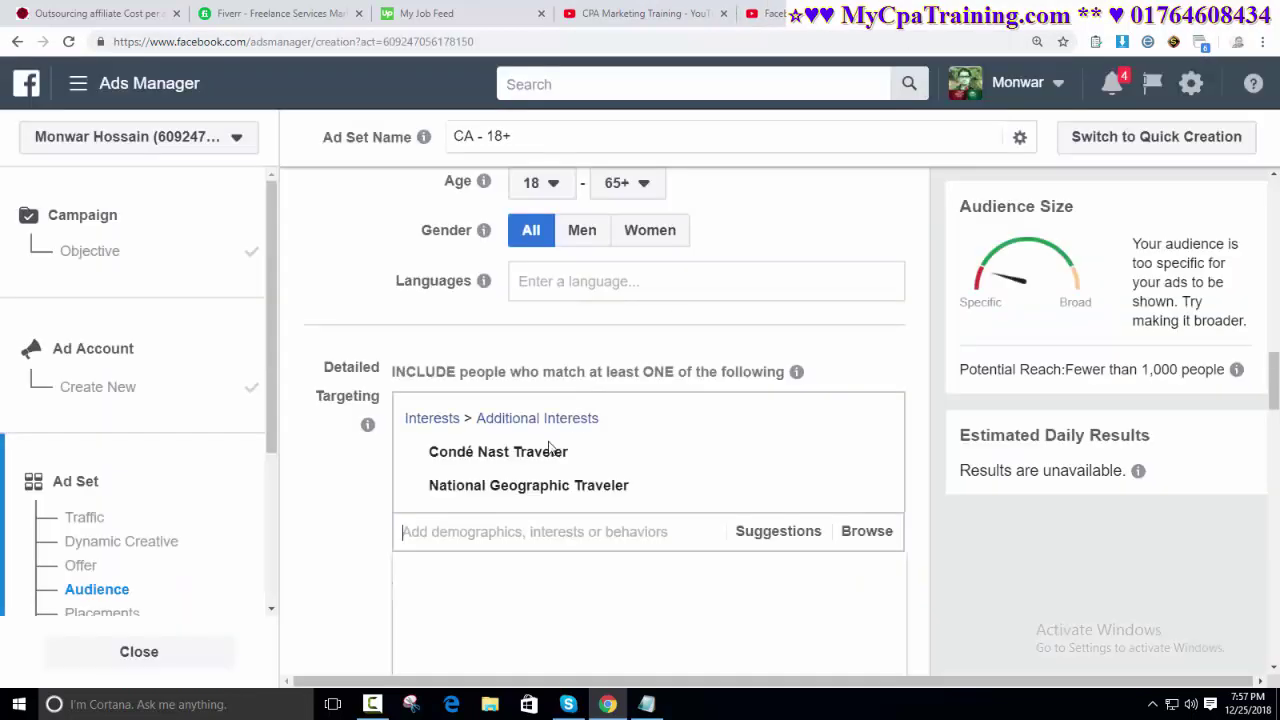
pyautogui.hotkey('ctrl', 'v')
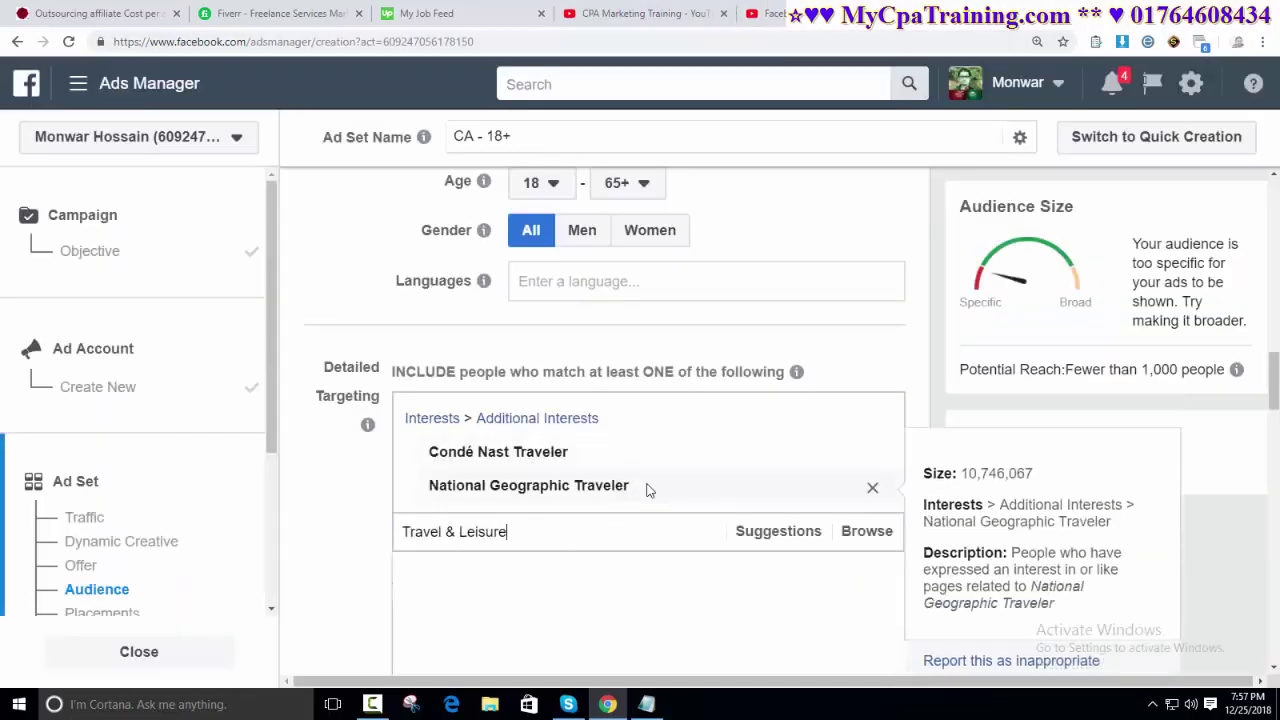
pyautogui.click(523, 574)
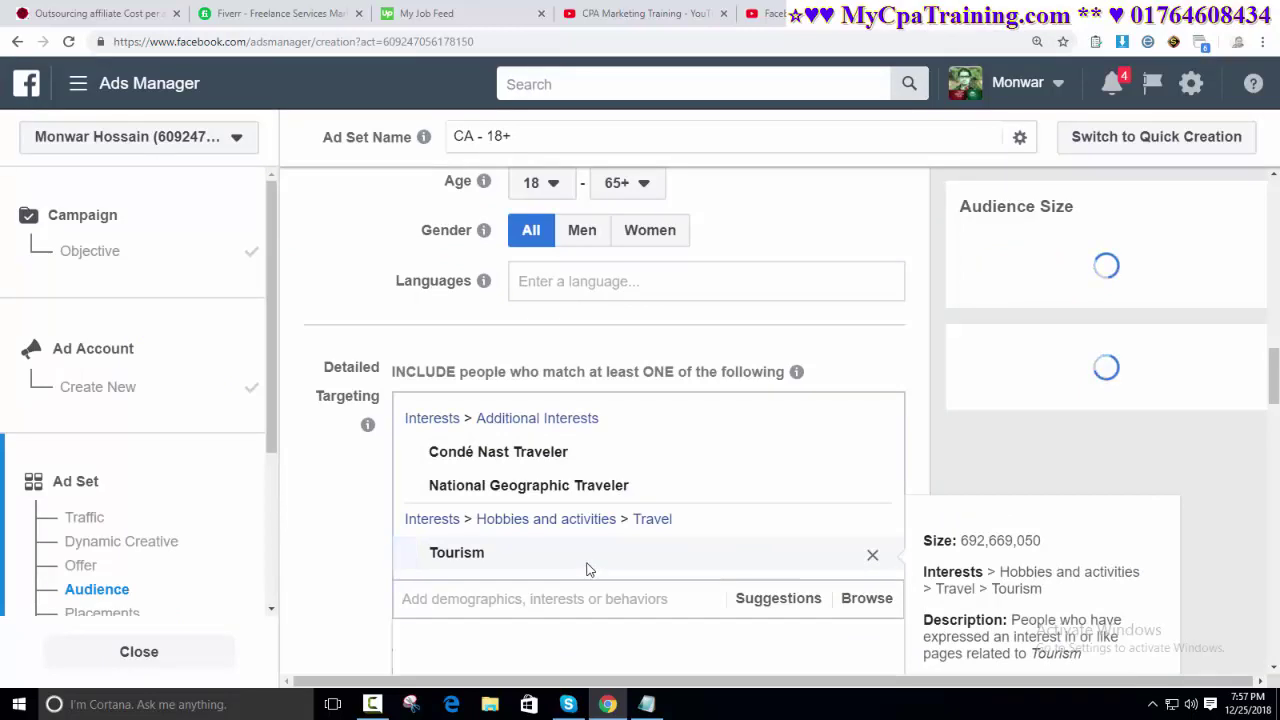
# Step: Remove the Ben 10: Alien Force interest from the third match group in Detailed Targeting
pyautogui.scroll(-5, 820, 540)
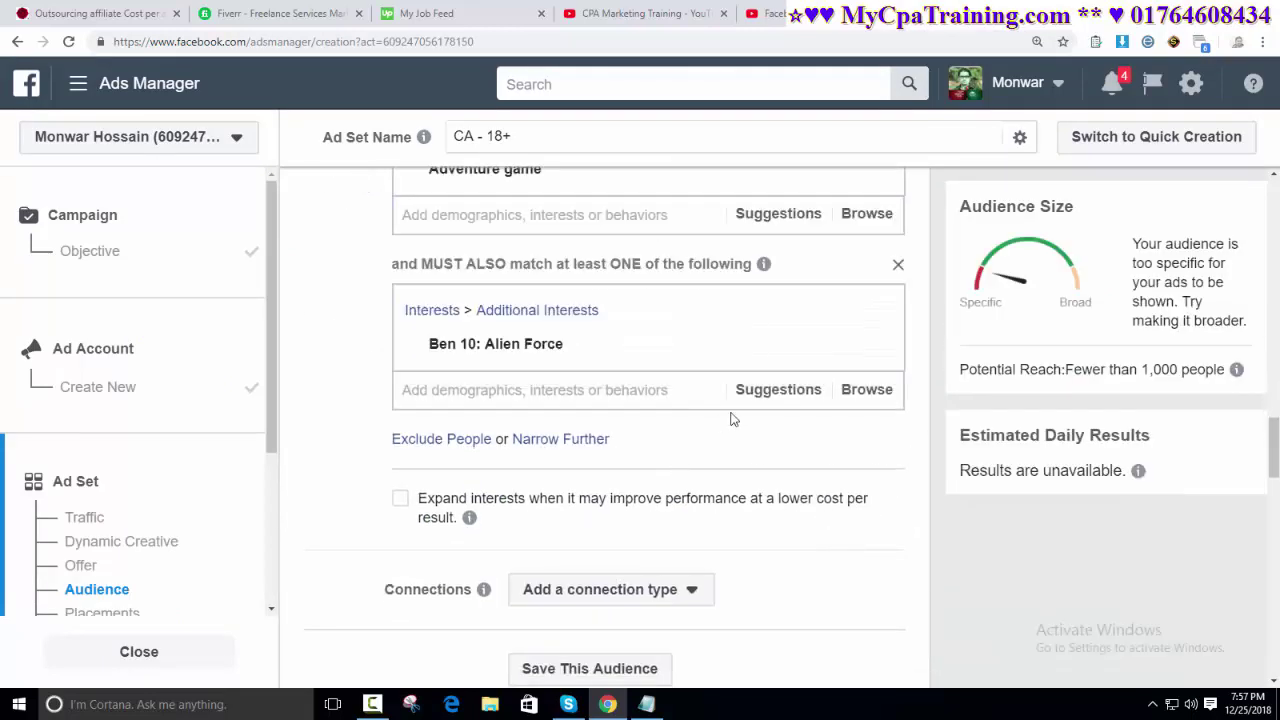
pyautogui.scroll(1, 720, 430)
pyautogui.click(872, 426)
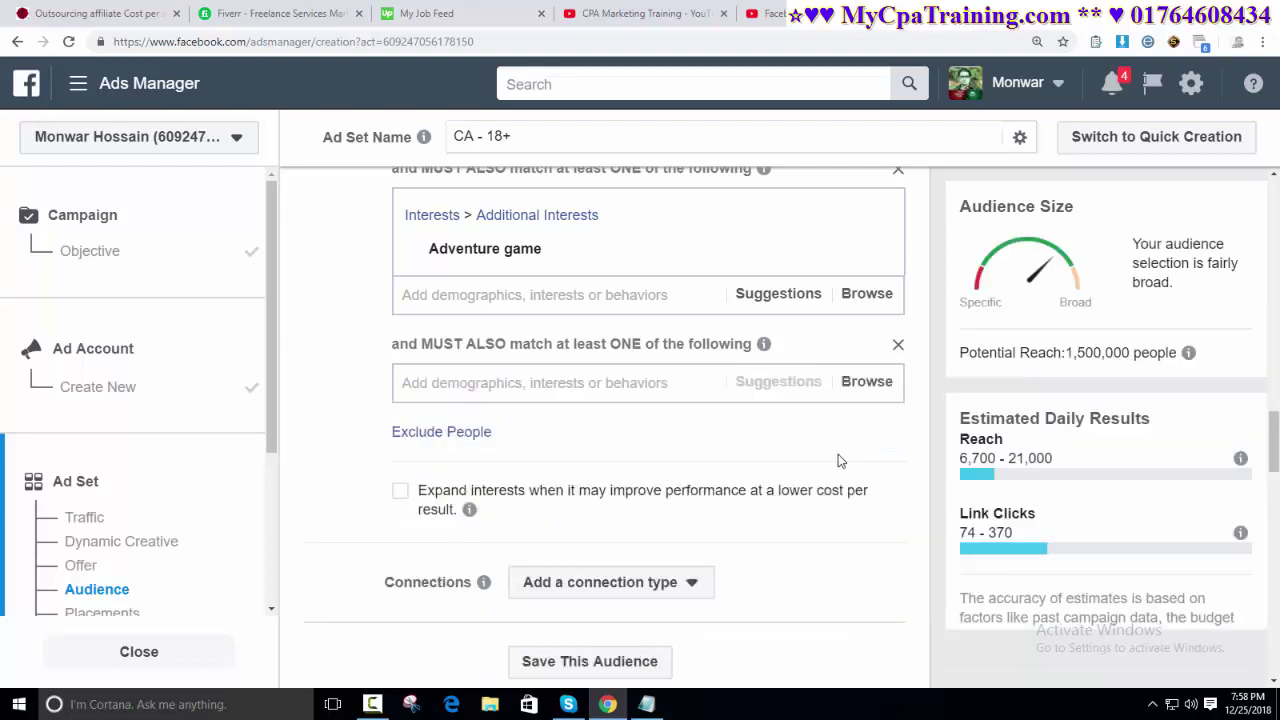
# Step: Remove the Condé Nast Traveler and Tourism interests from the first Detailed Targeting group and delete the empty third match group
pyautogui.scroll(3, 925, 435)
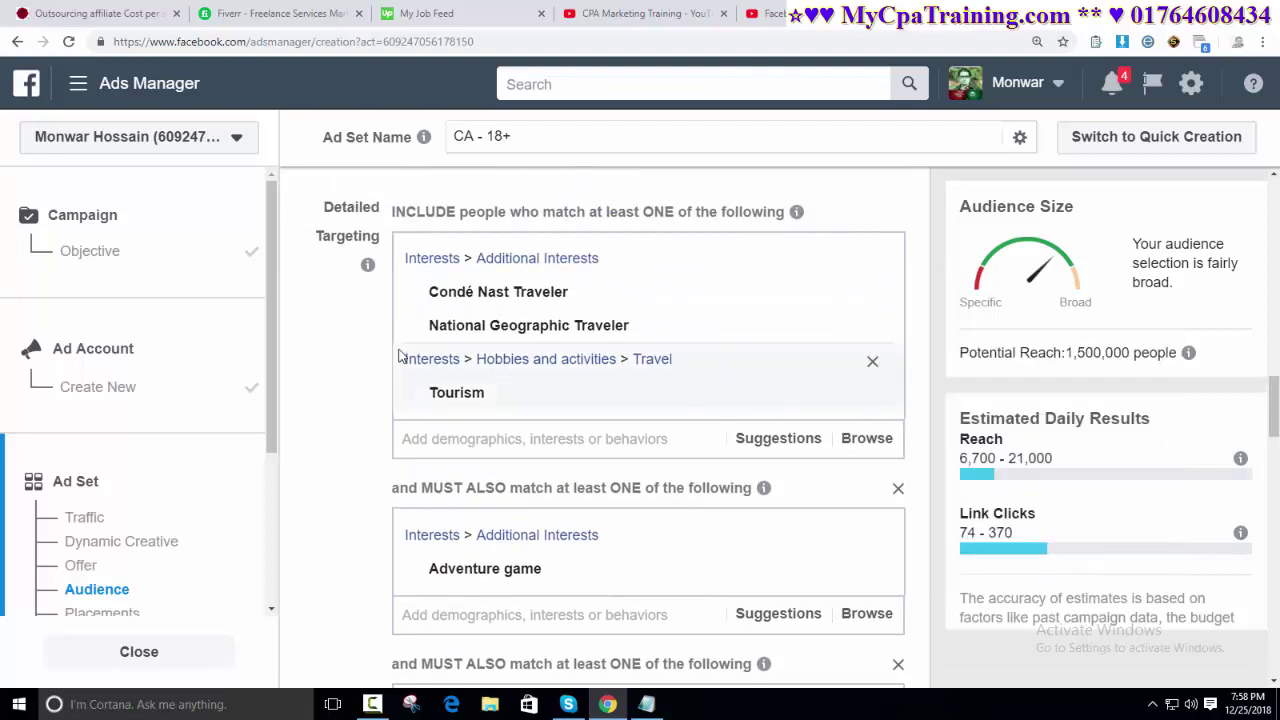
pyautogui.moveTo(518, 315)
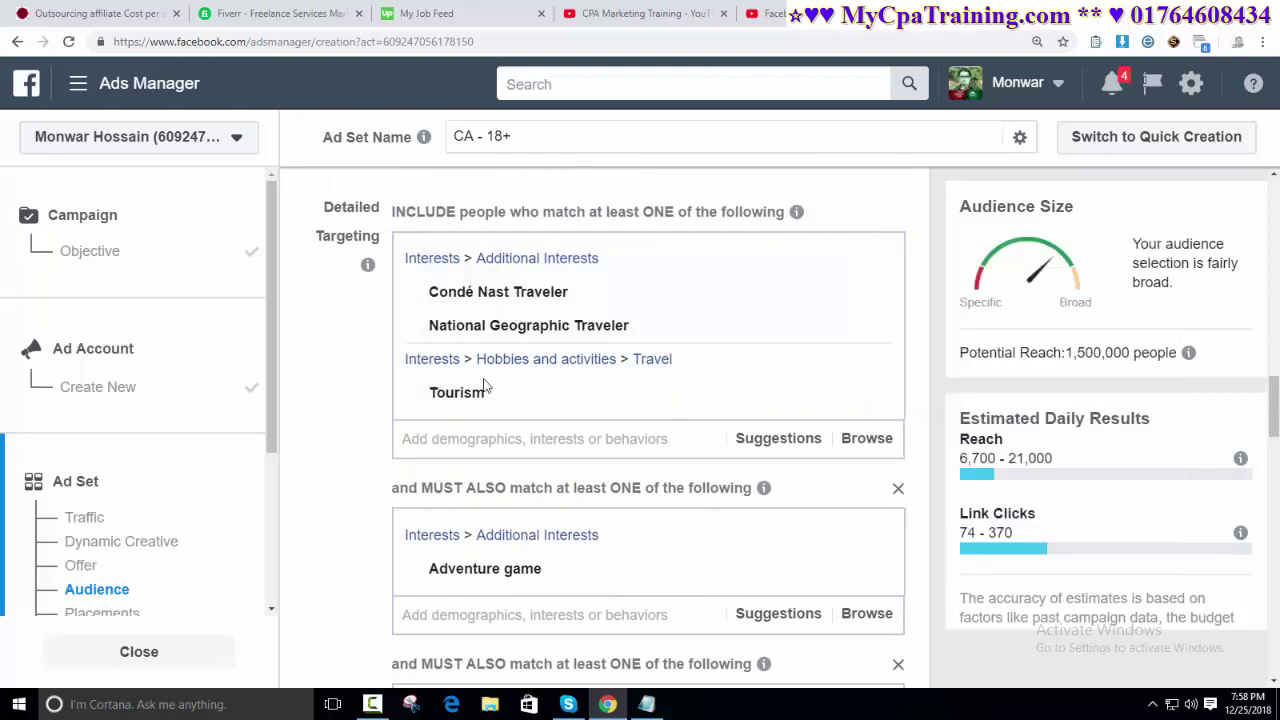
pyautogui.moveTo(456, 395)
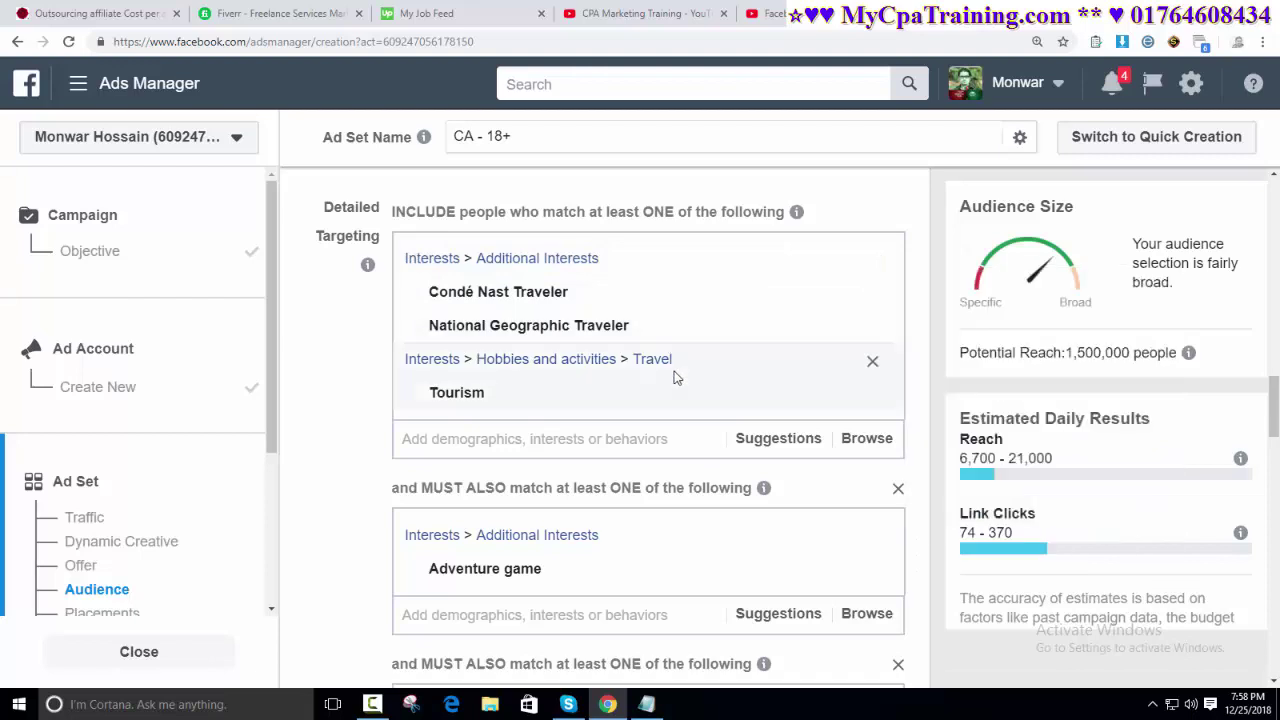
pyautogui.moveTo(877, 298)
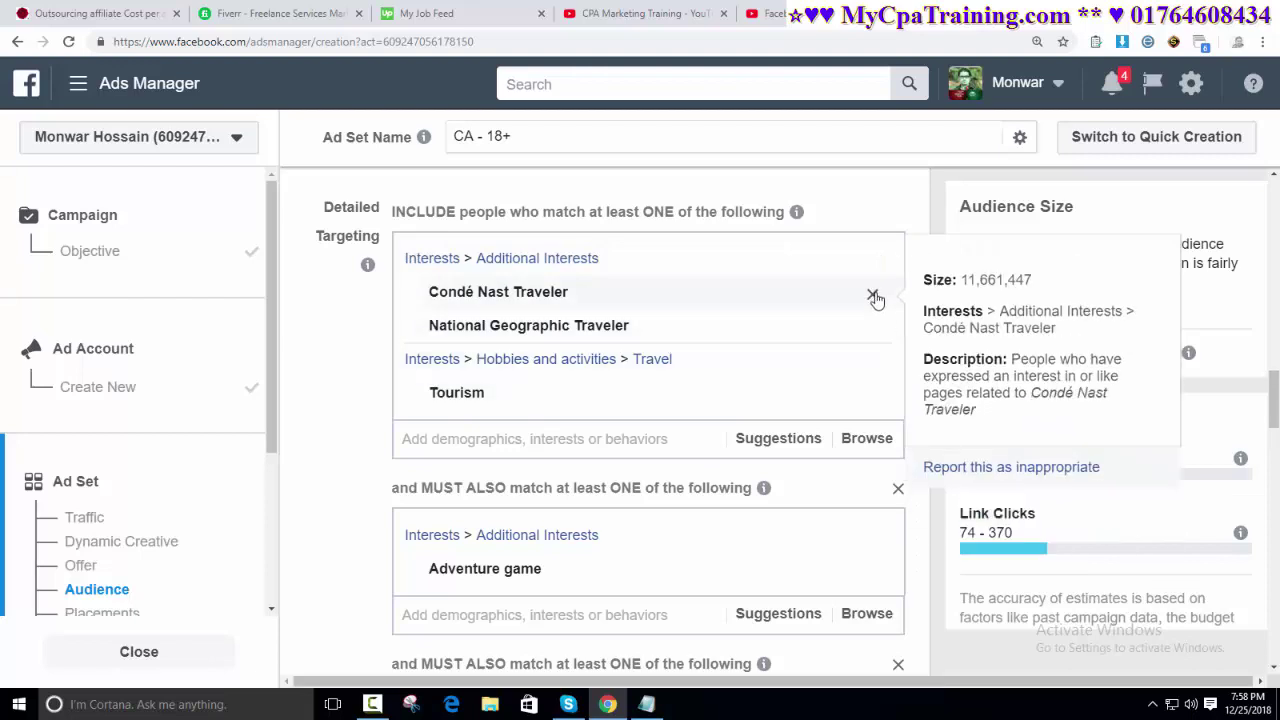
pyautogui.click(873, 297)
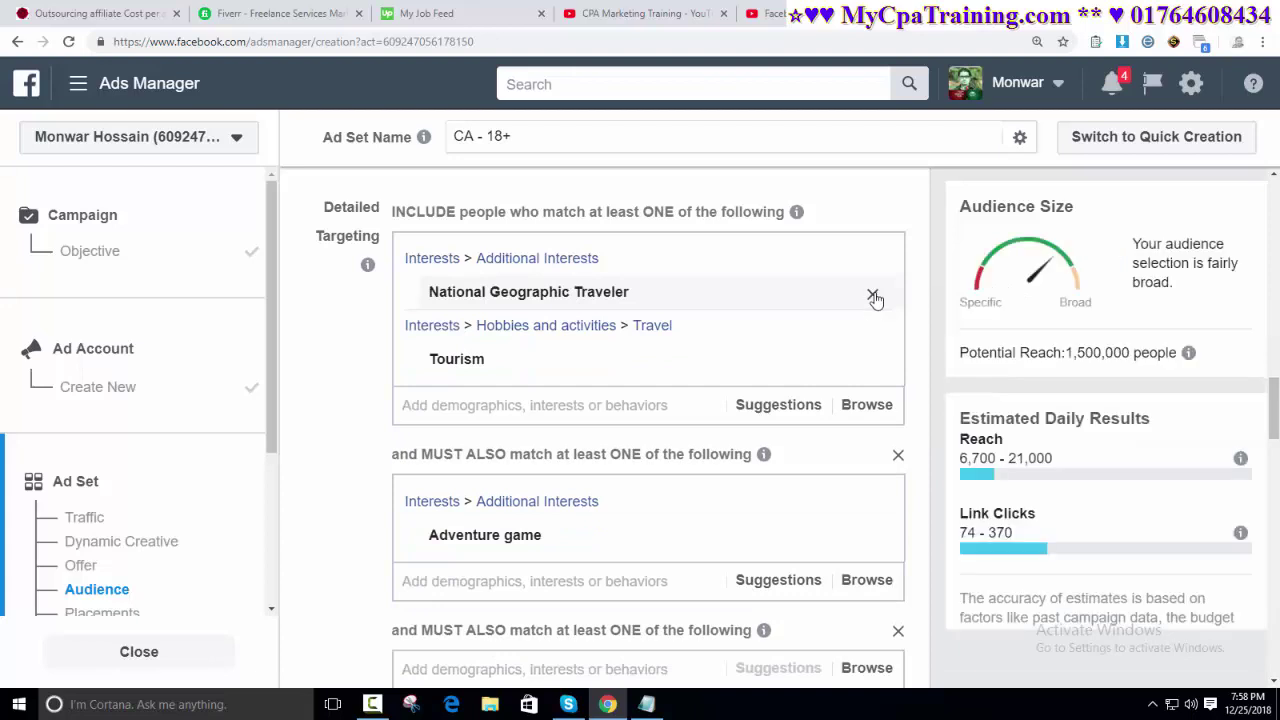
pyautogui.click(871, 364)
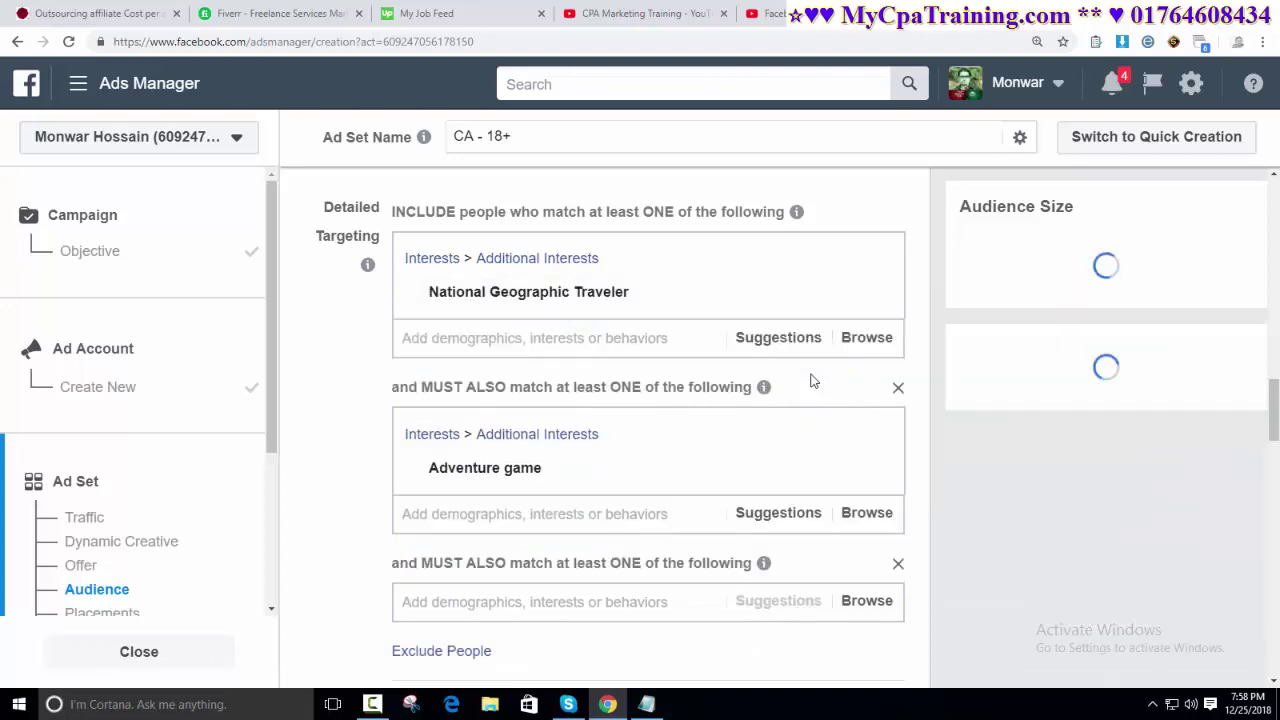
pyautogui.scroll(-1, 753, 482)
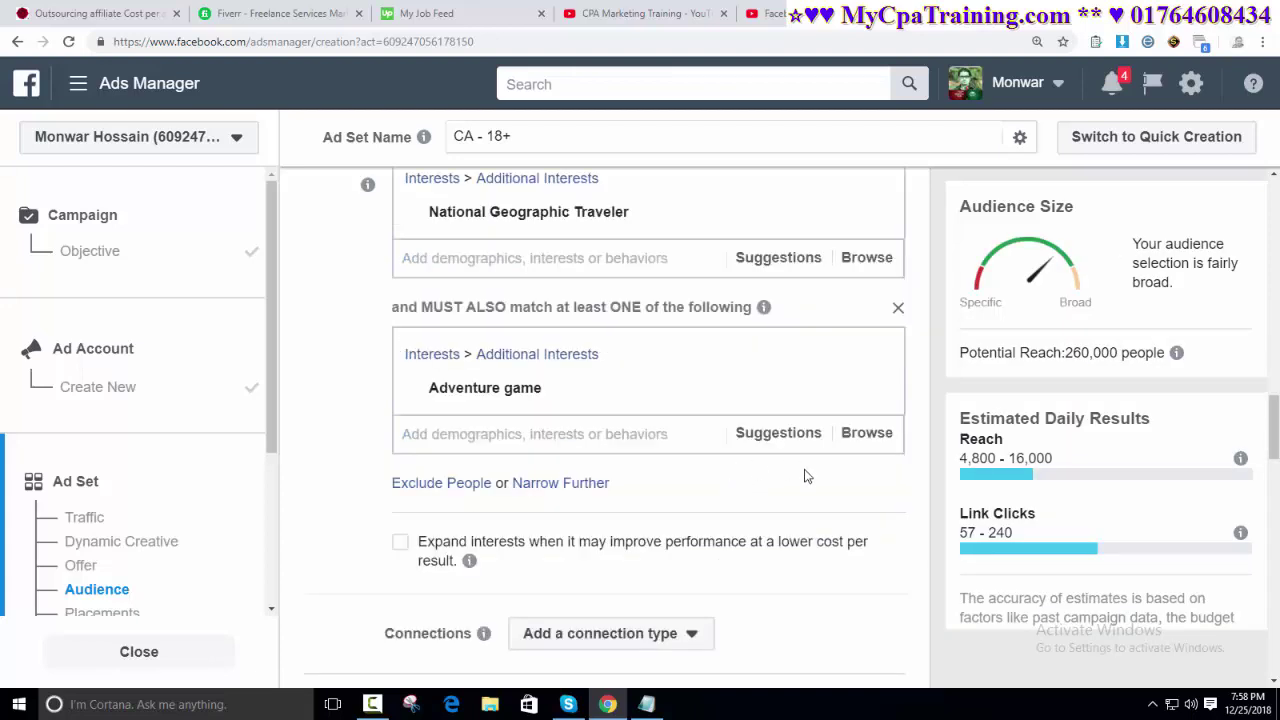
# Step: Copy Beyond The Tent from the YouTube Blogs list and search for it in a new third match group in Detailed Targeting
pyautogui.click(830, 14)
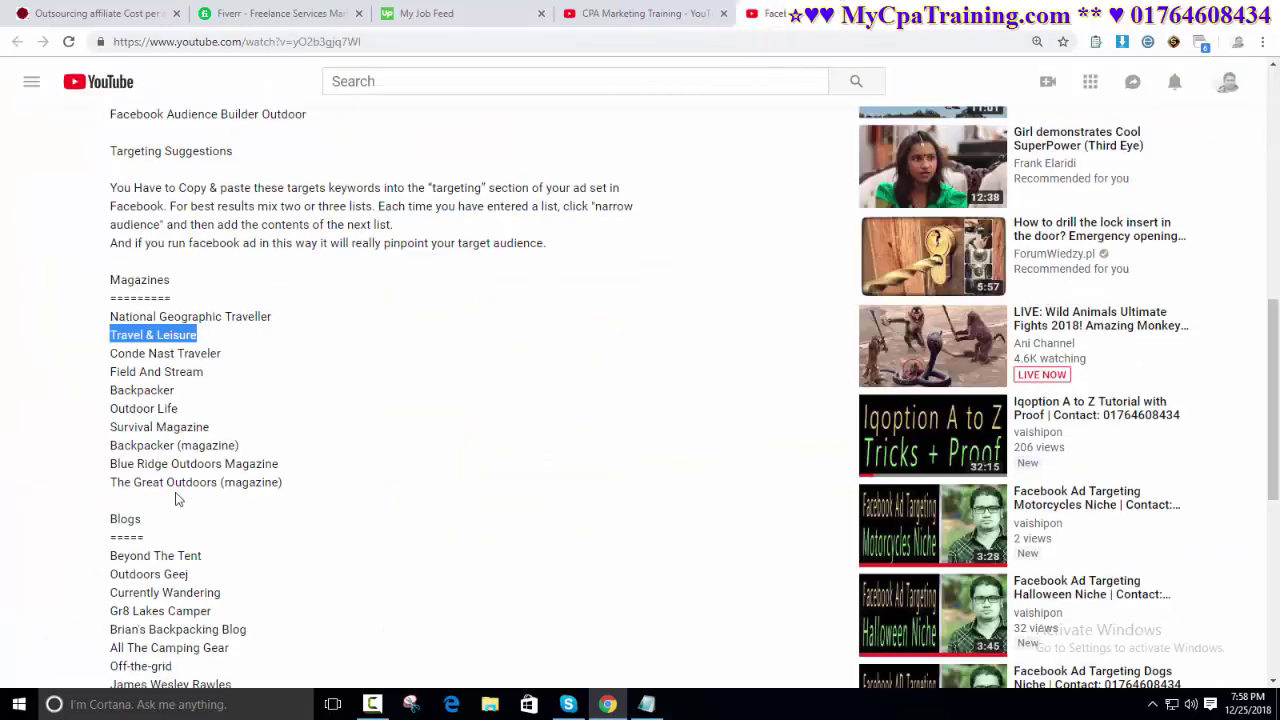
pyautogui.scroll(-5, 176, 498)
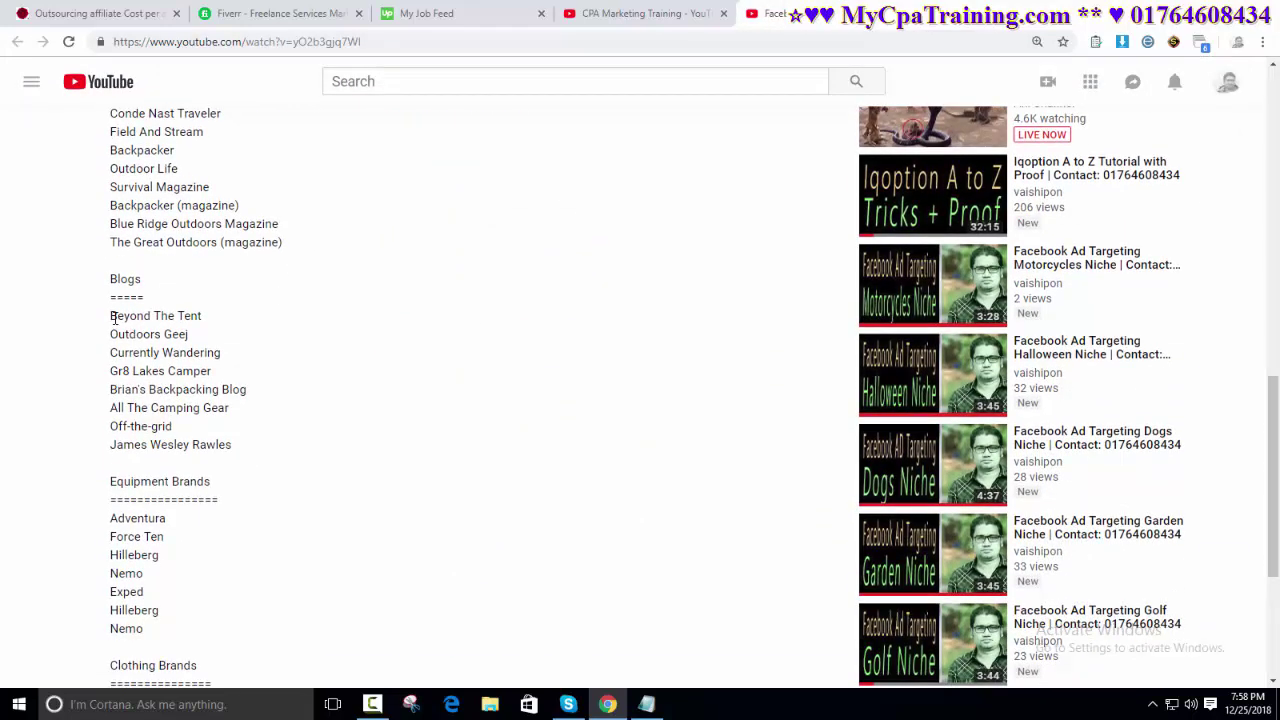
pyautogui.tripleClick(140, 318)
pyautogui.rightClick(186, 312)
pyautogui.click(264, 326)
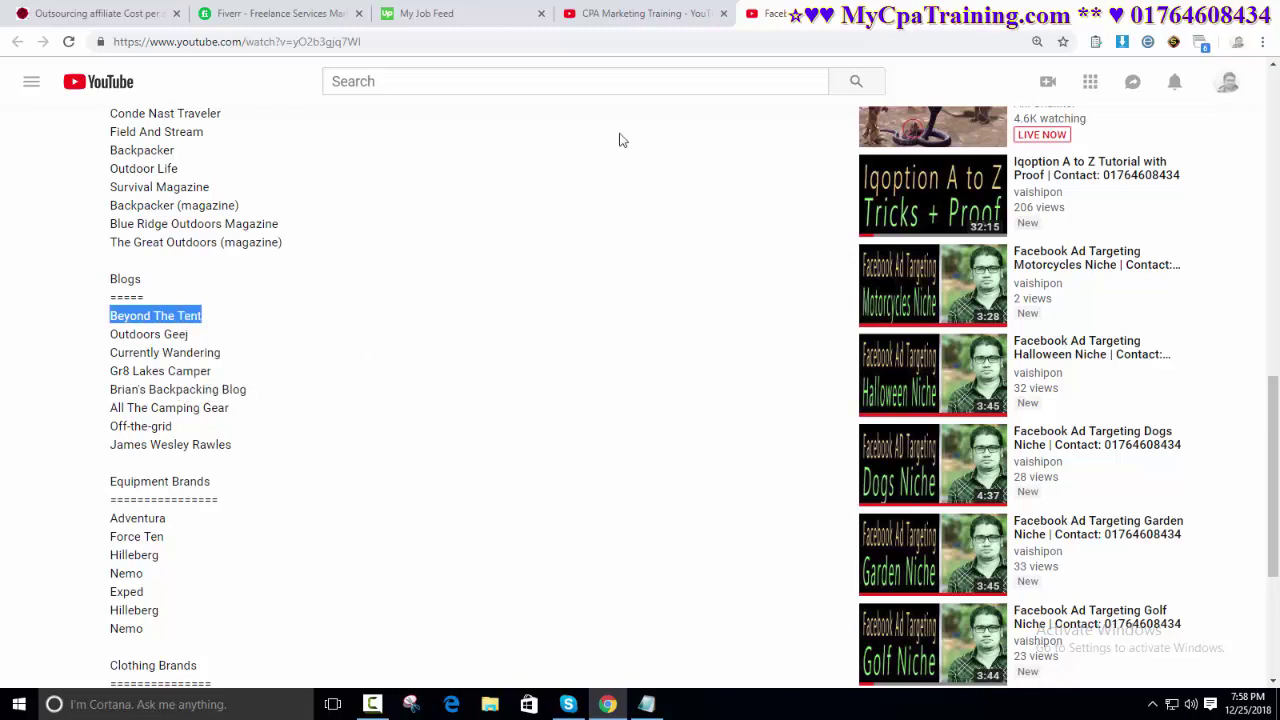
pyautogui.click(944, 16)
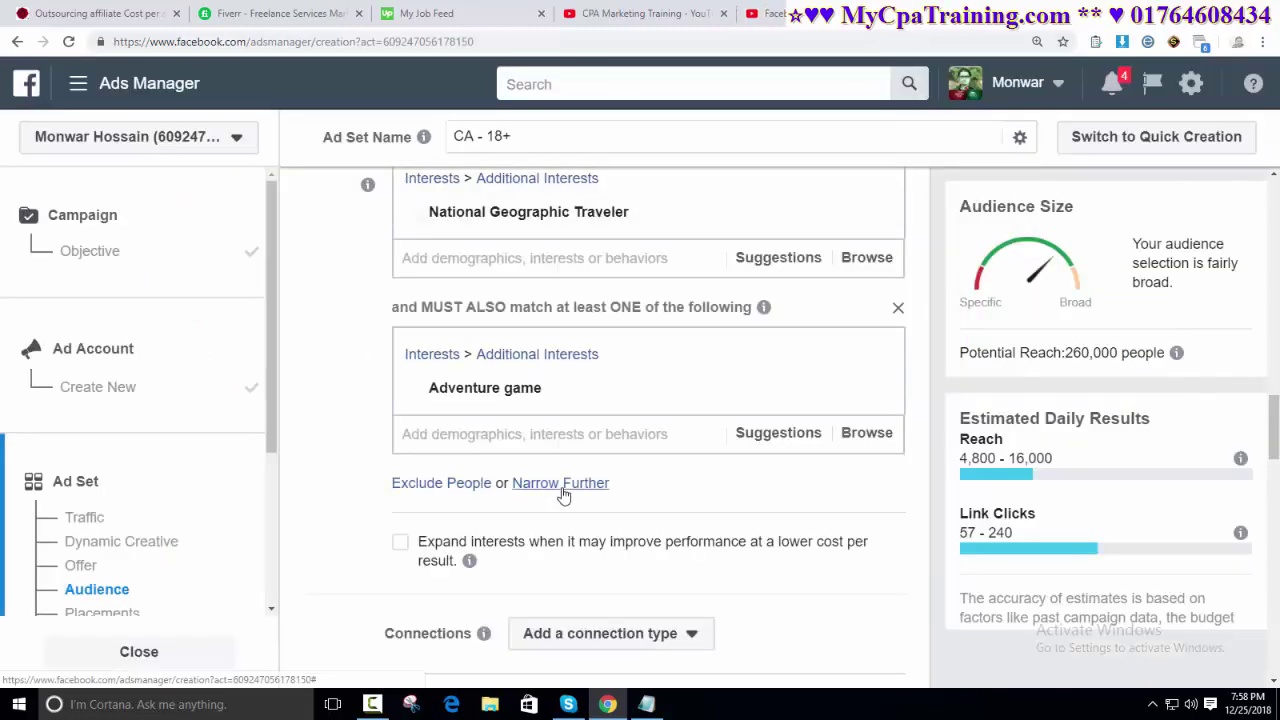
pyautogui.click(562, 486)
pyautogui.click(480, 514)
pyautogui.hotkey('ctrl', 'v')
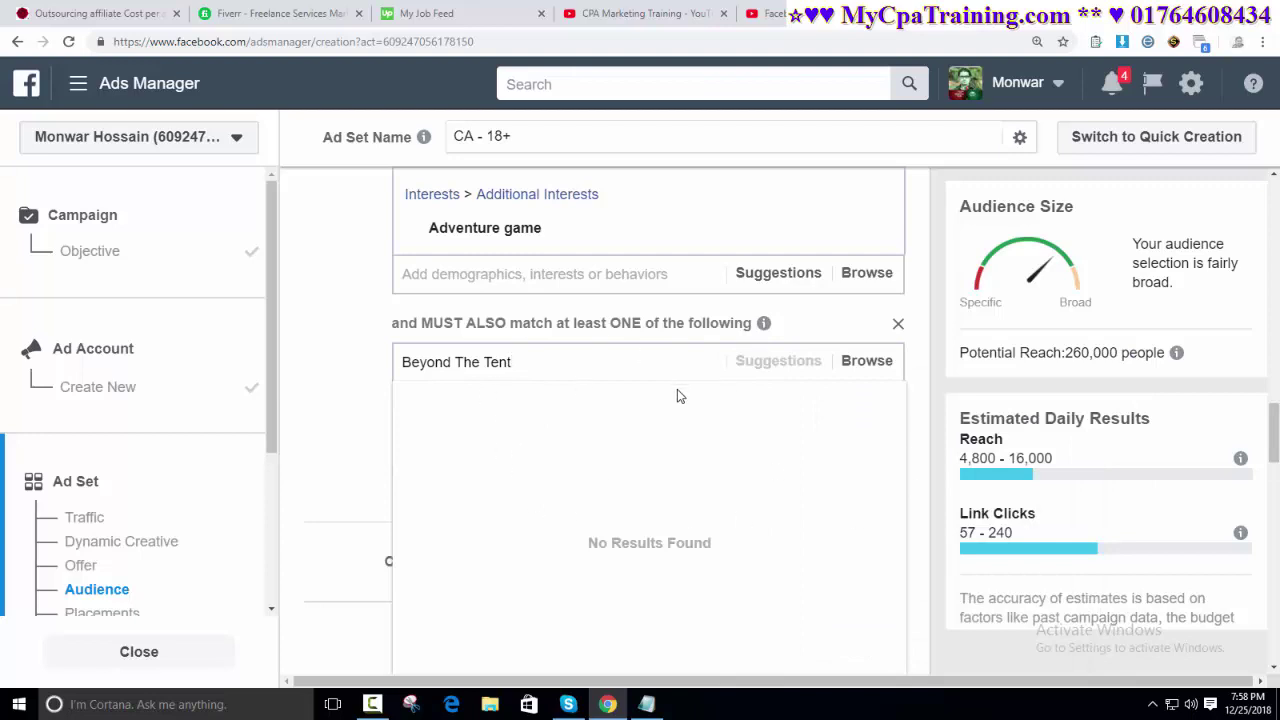
# Step: Copy Outdoors Geej from the YouTube Blogs list and search for it in the third match group instead of the previous keyword
pyautogui.click(775, 13)
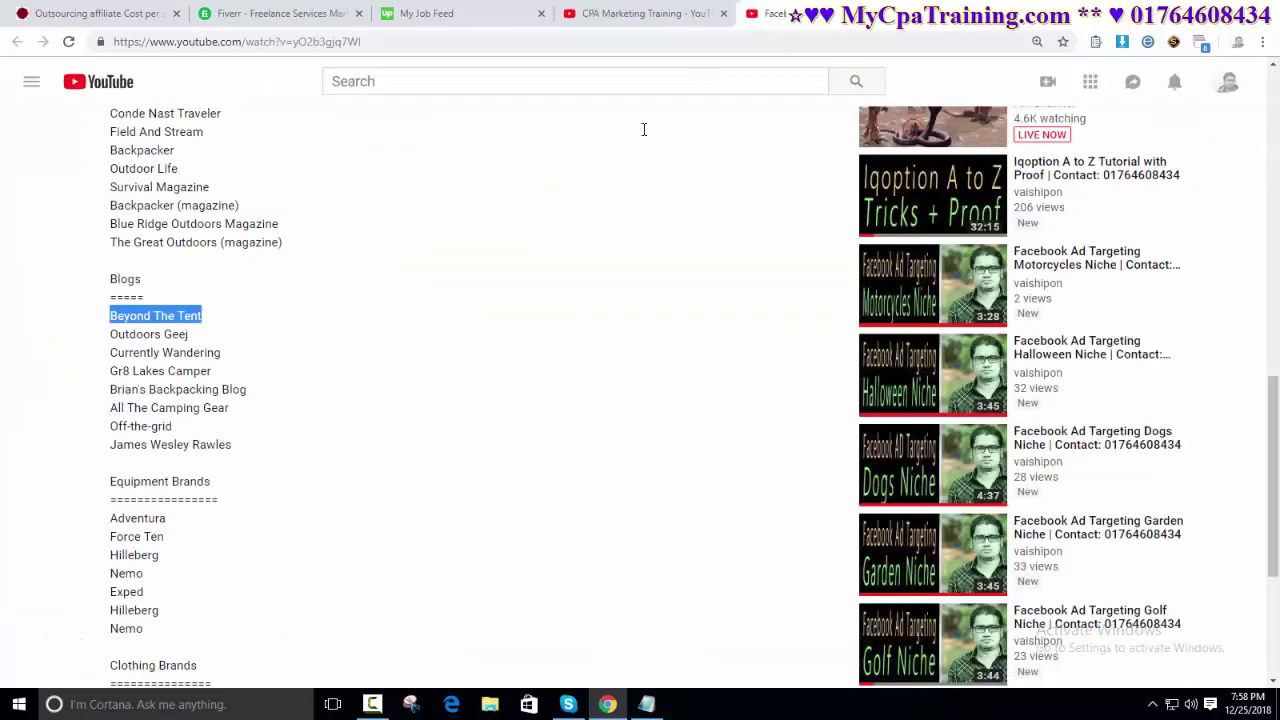
pyautogui.moveTo(111, 334); pyautogui.dragTo(188, 336)
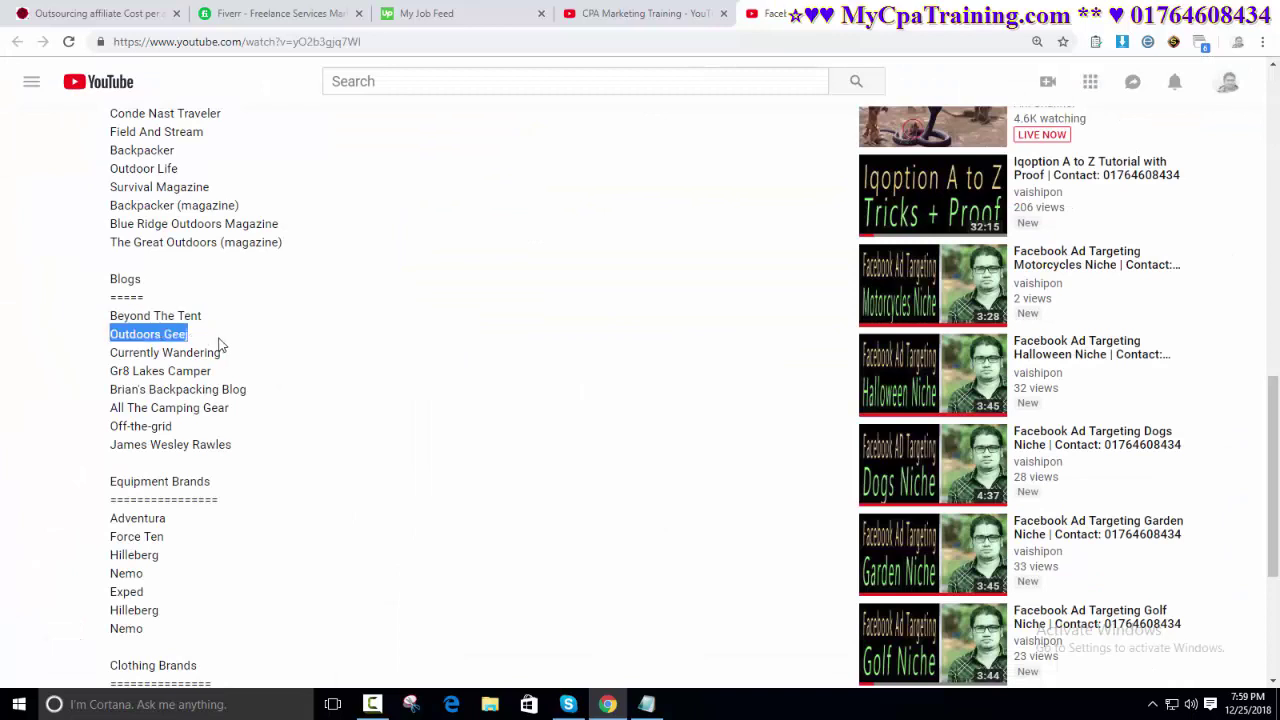
pyautogui.rightClick(174, 332)
pyautogui.click(200, 349)
pyautogui.click(943, 24)
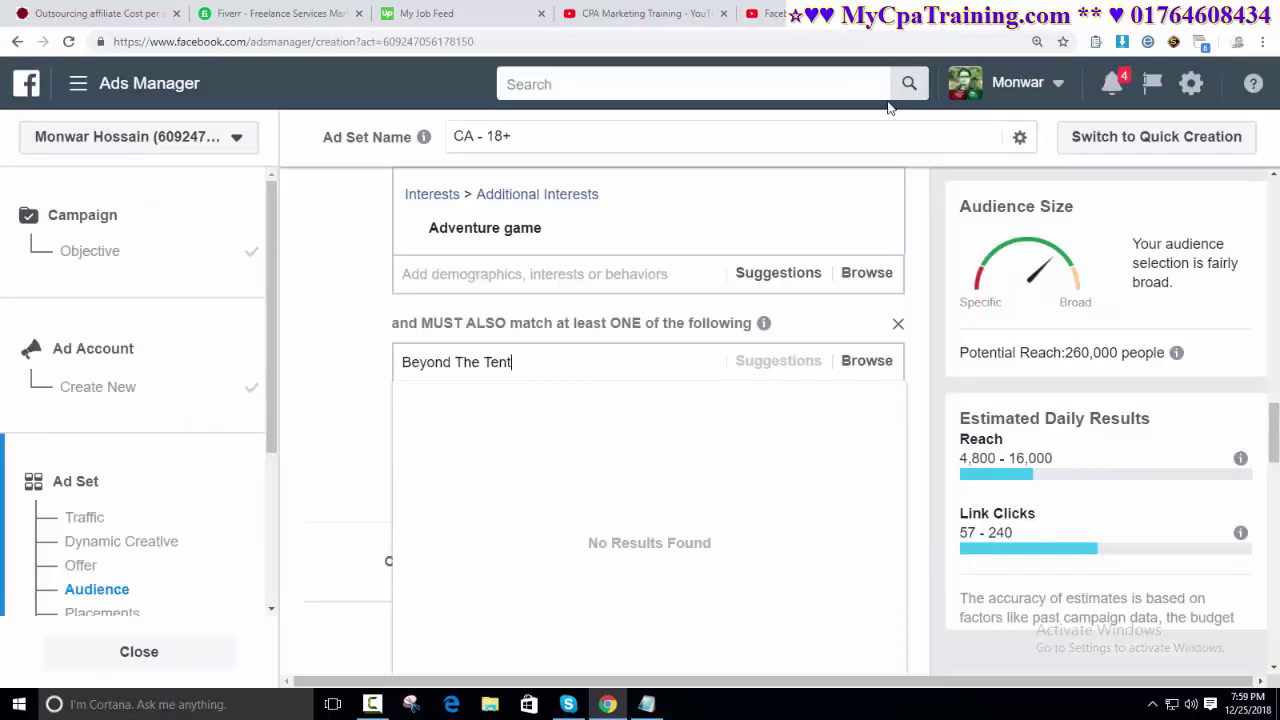
pyautogui.hotkey('ctrl', 'a')
pyautogui.press('BackSpace')
pyautogui.hotkey('ctrl', 'v')
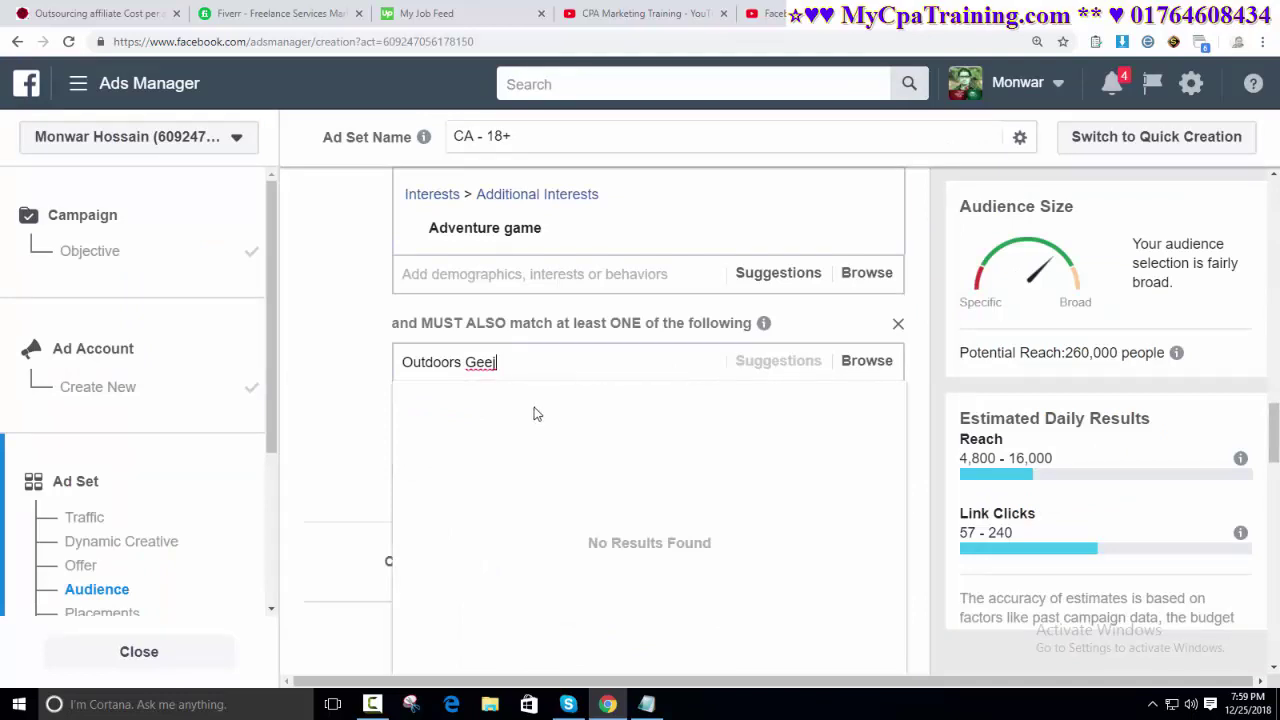
# Step: Copy James Wesley Rawles from the YouTube Blogs list and add the matching interest to the third match group in Detailed Targeting
pyautogui.click(645, 13)
pyautogui.click(768, 13)
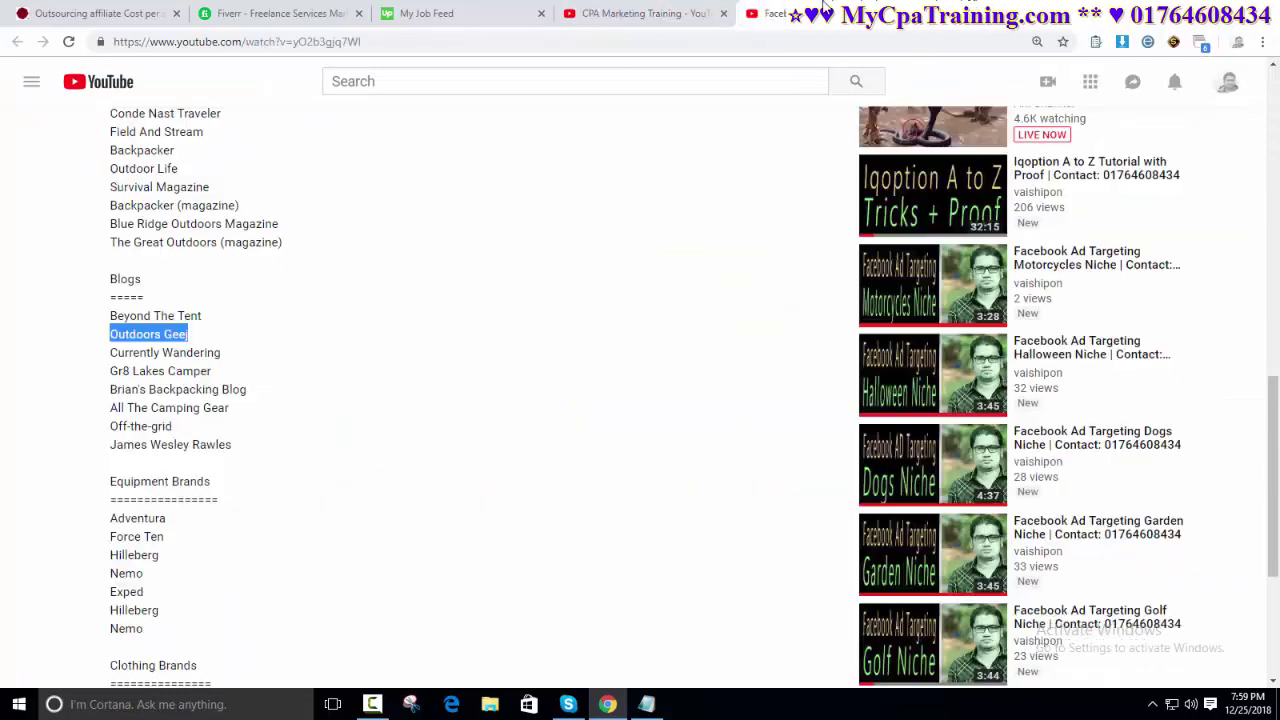
pyautogui.moveTo(113, 444); pyautogui.dragTo(331, 449)
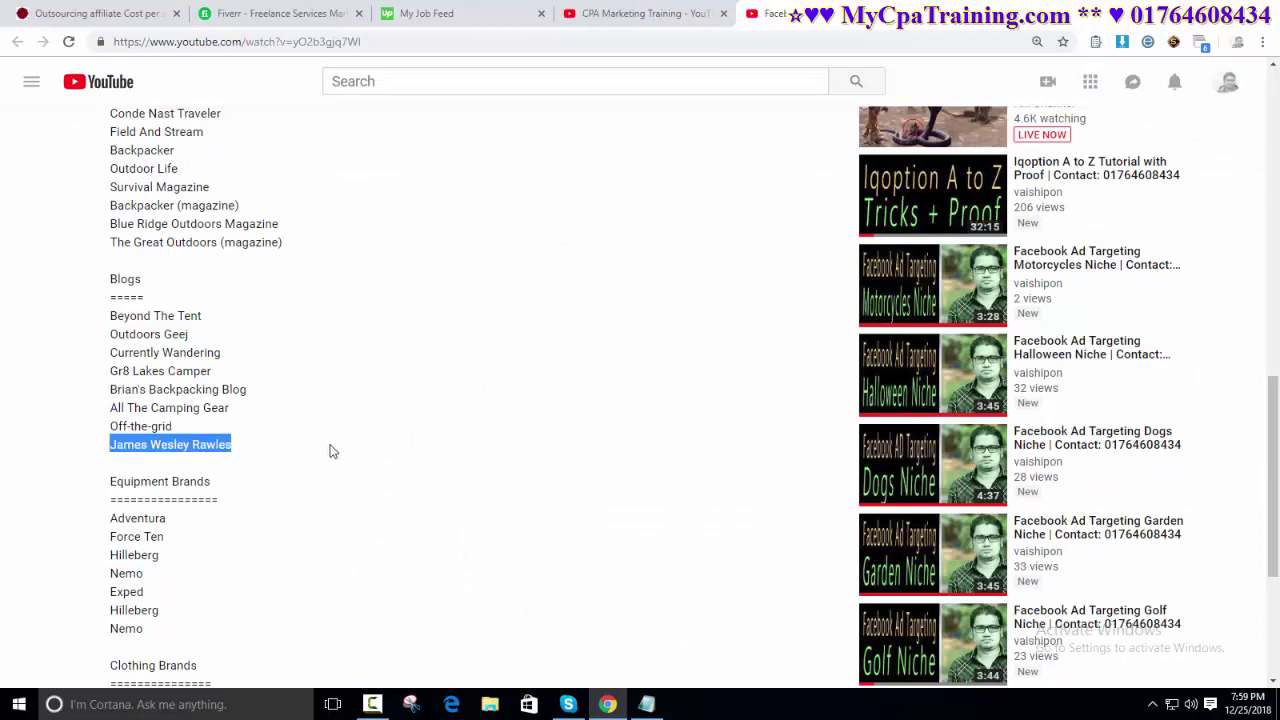
pyautogui.click(955, 10)
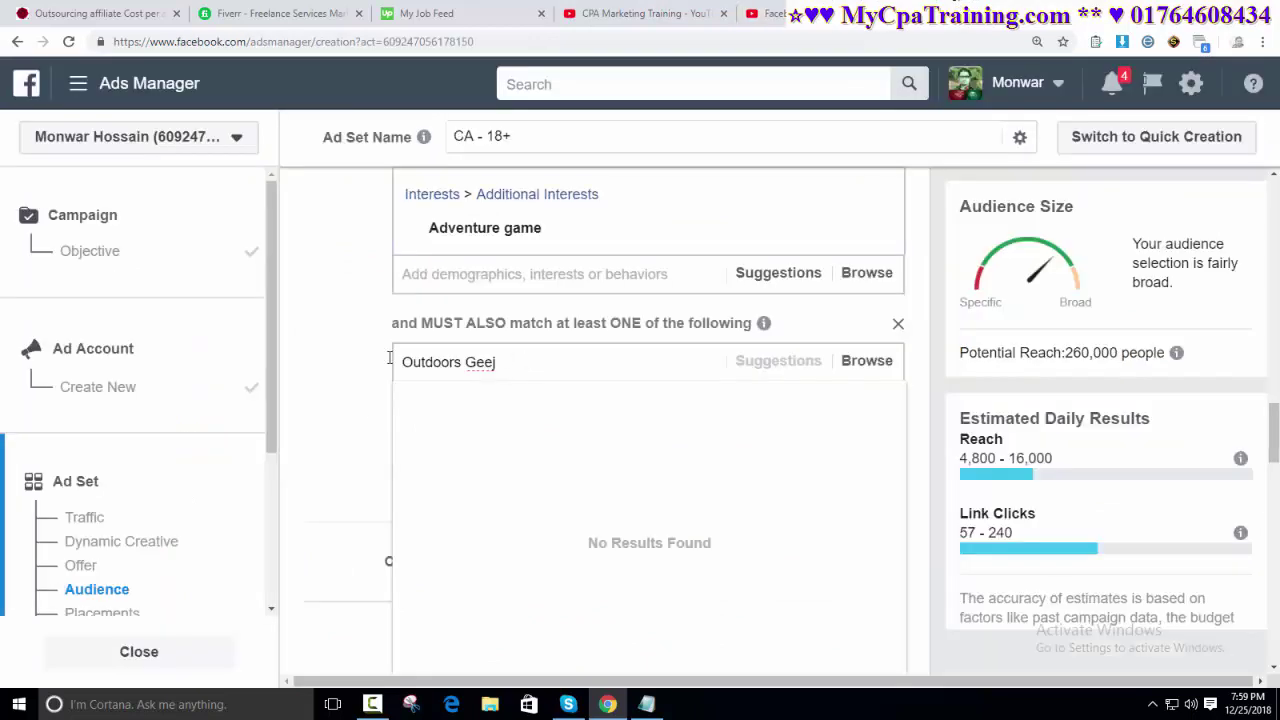
pyautogui.hotkey('ctrl', 'a')
pyautogui.press('BackSpace')
pyautogui.hotkey('ctrl', 'v')
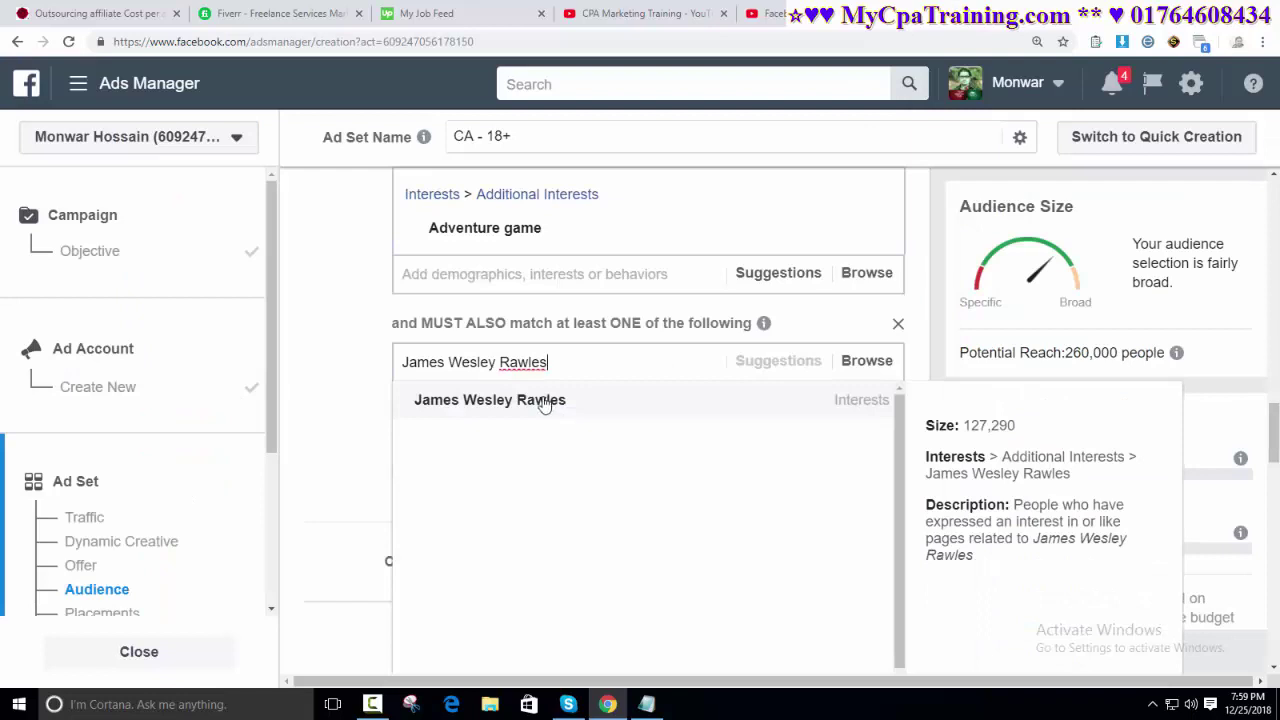
pyautogui.click(545, 401)
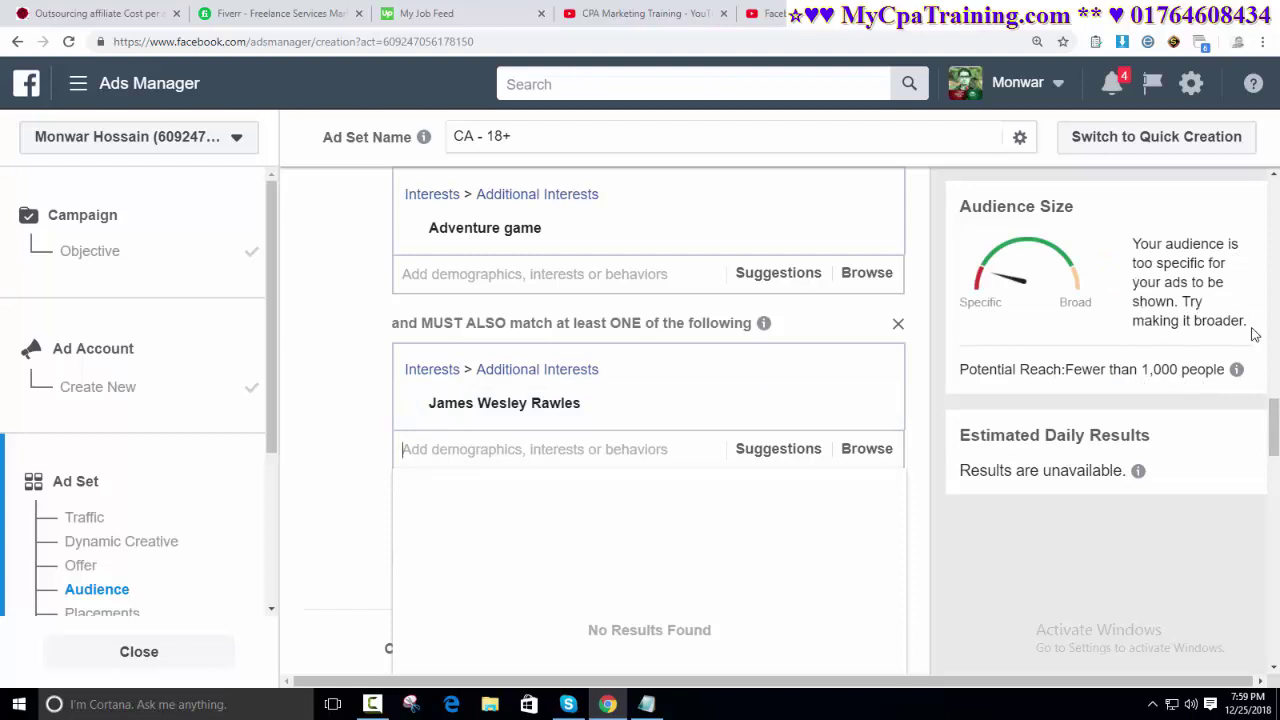
# Step: Remove the Adventure game interest from the second match group in Detailed Targeting
pyautogui.scroll(2, 890, 392)
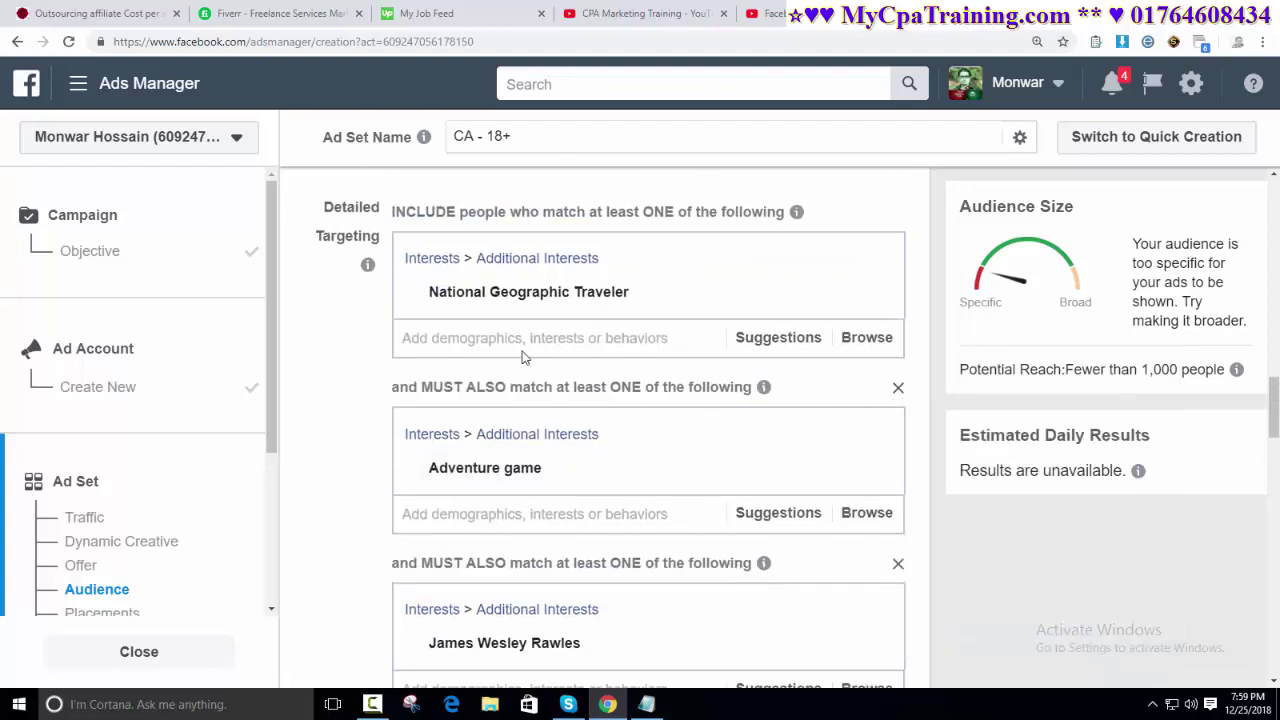
pyautogui.moveTo(612, 487)
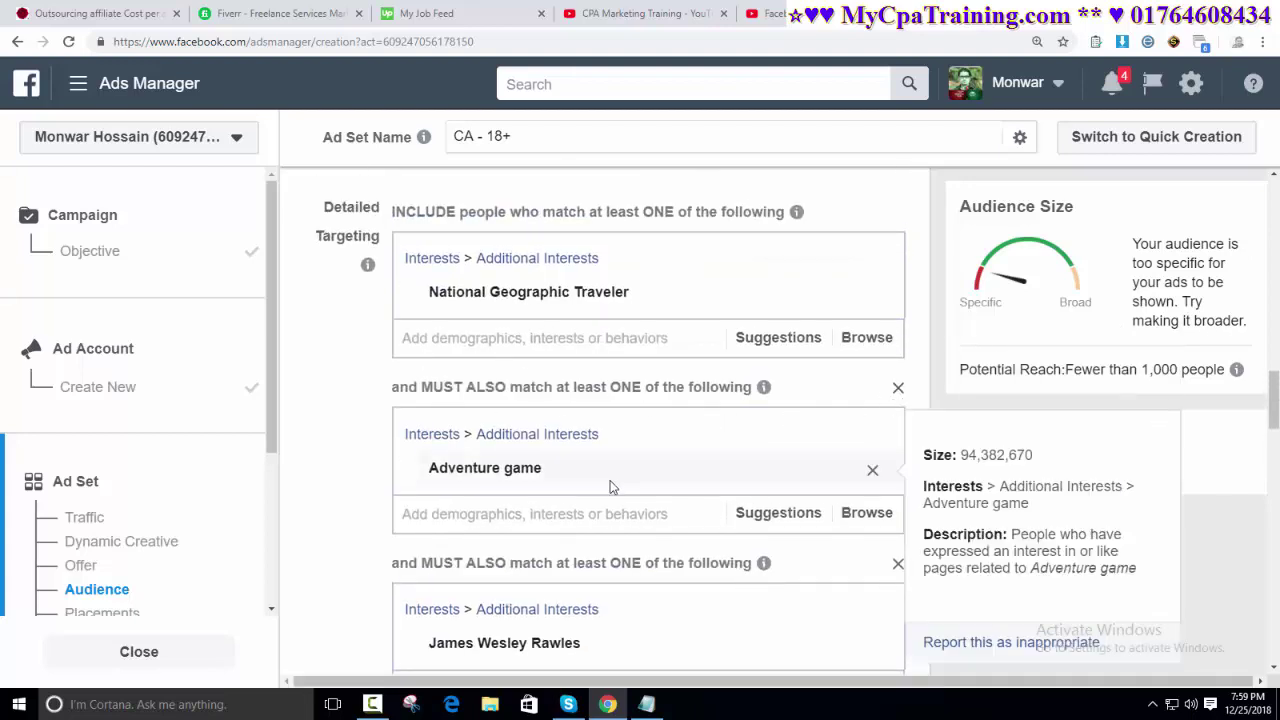
pyautogui.click(872, 472)
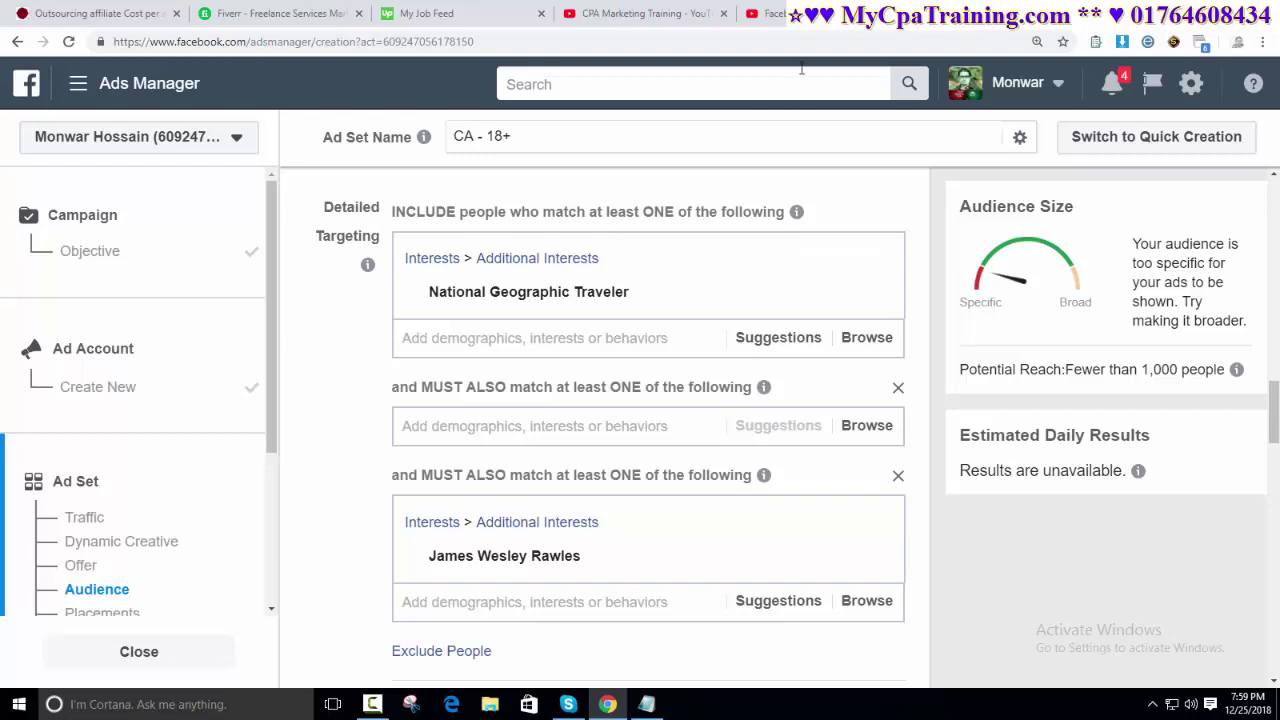
# Step: Copy National Geographic Traveller from the YouTube Magazines list and use it to add the National Geographic Traveller India interest to the first group
pyautogui.click(806, 18)
pyautogui.scroll(3, 309, 366)
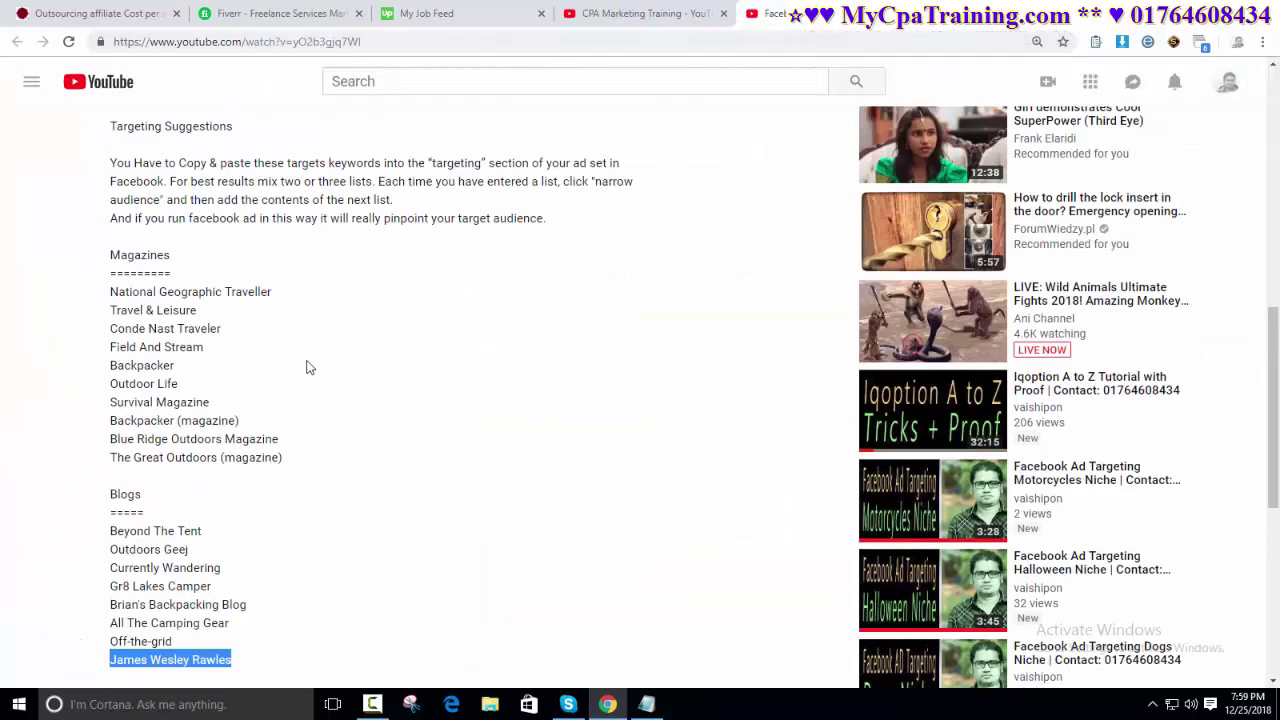
pyautogui.moveTo(108, 318); pyautogui.dragTo(340, 325)
pyautogui.hotkey('ctrl', 'c')
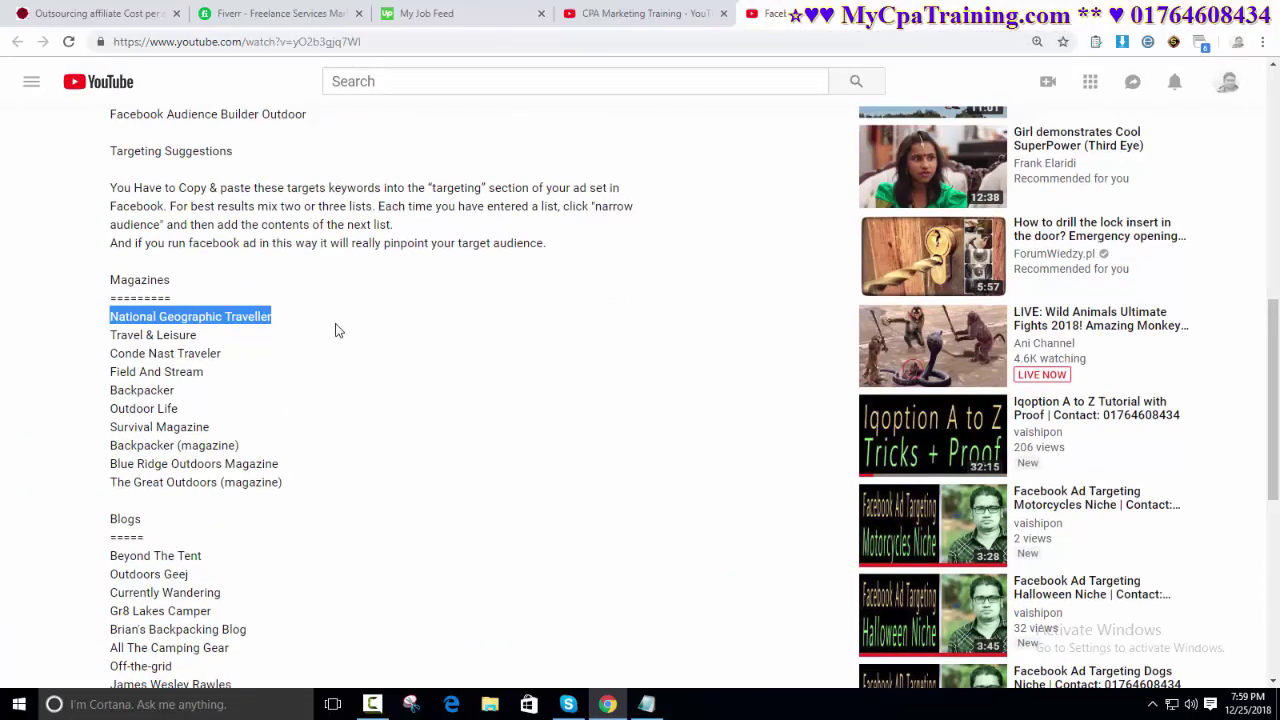
pyautogui.click(935, 20)
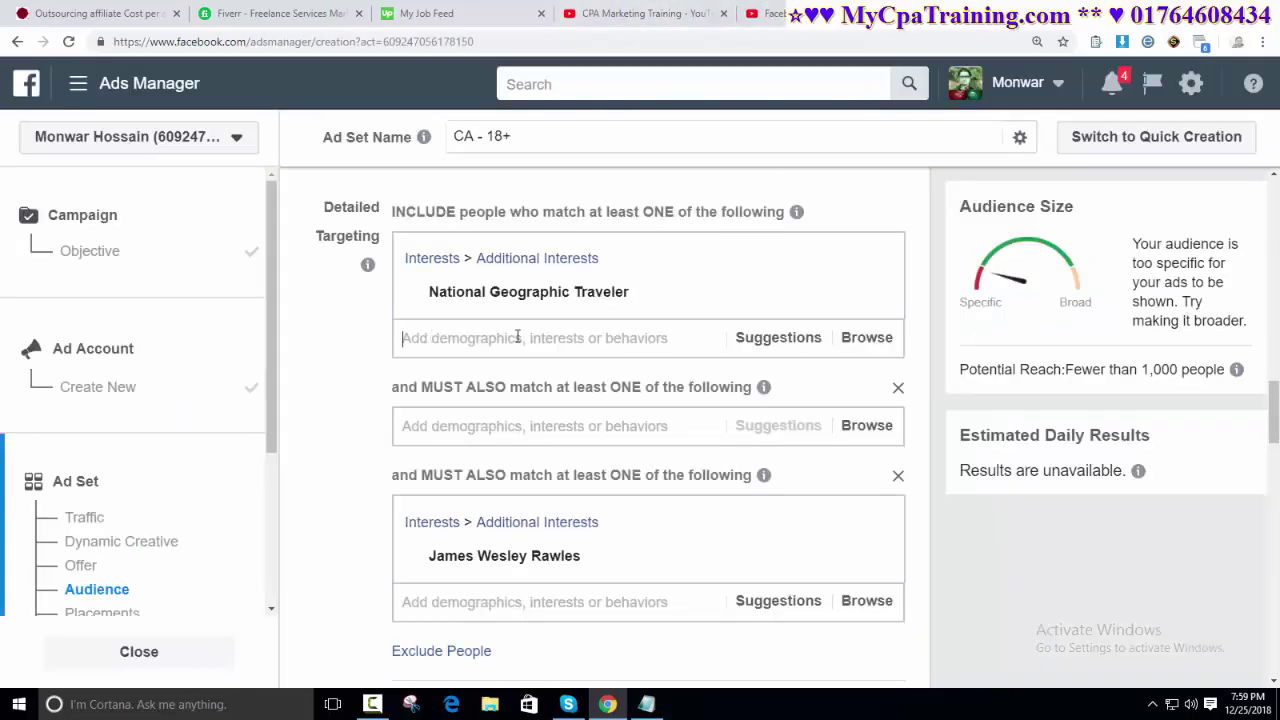
pyautogui.hotkey('ctrl', 'v')
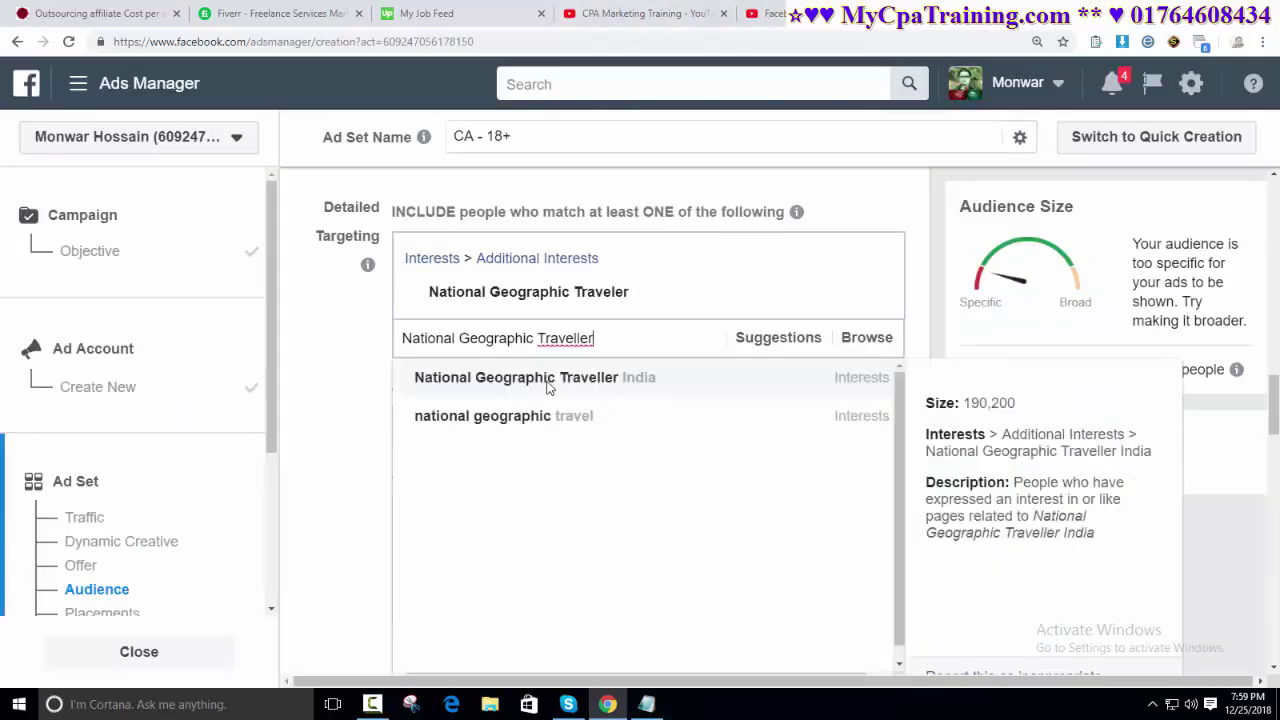
pyautogui.click(547, 376)
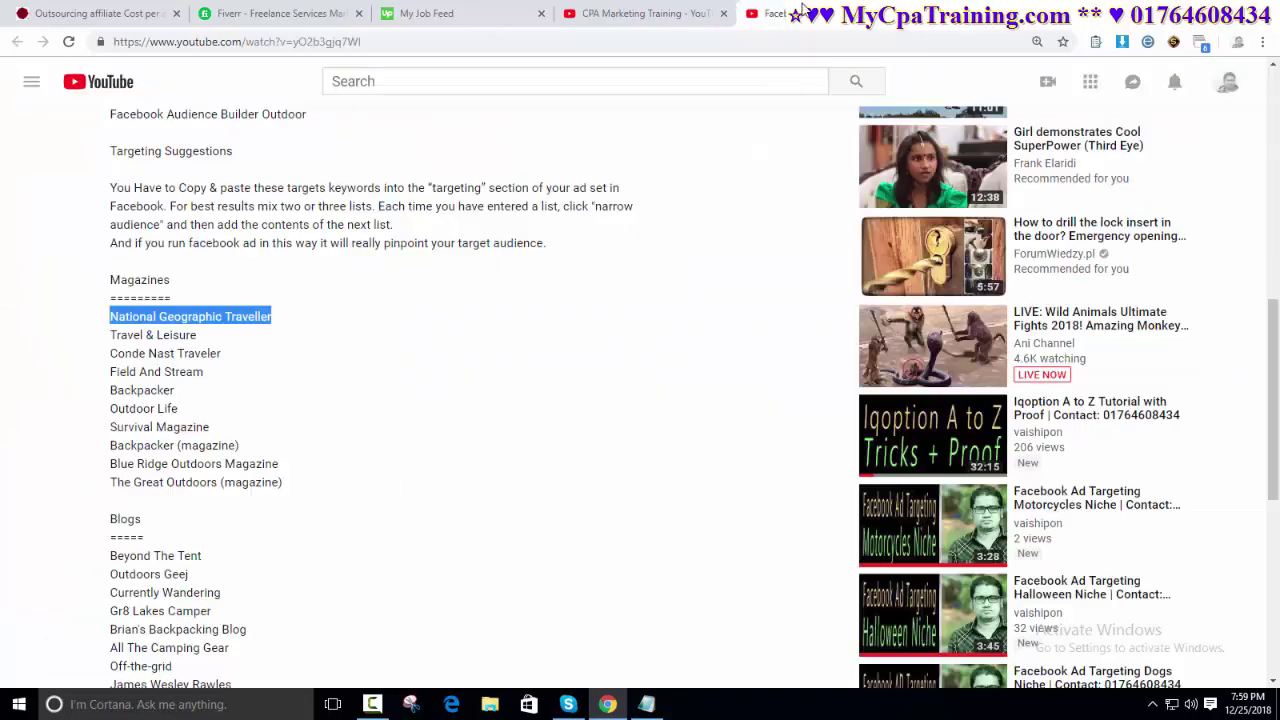
# Step: Copy Travel & Leisure from the YouTube Magazines list and use it to add Tourism to the first group's interests
pyautogui.click(770, 14)
pyautogui.moveTo(112, 335); pyautogui.dragTo(385, 340)
pyautogui.hotkey('ctrl', 'c')
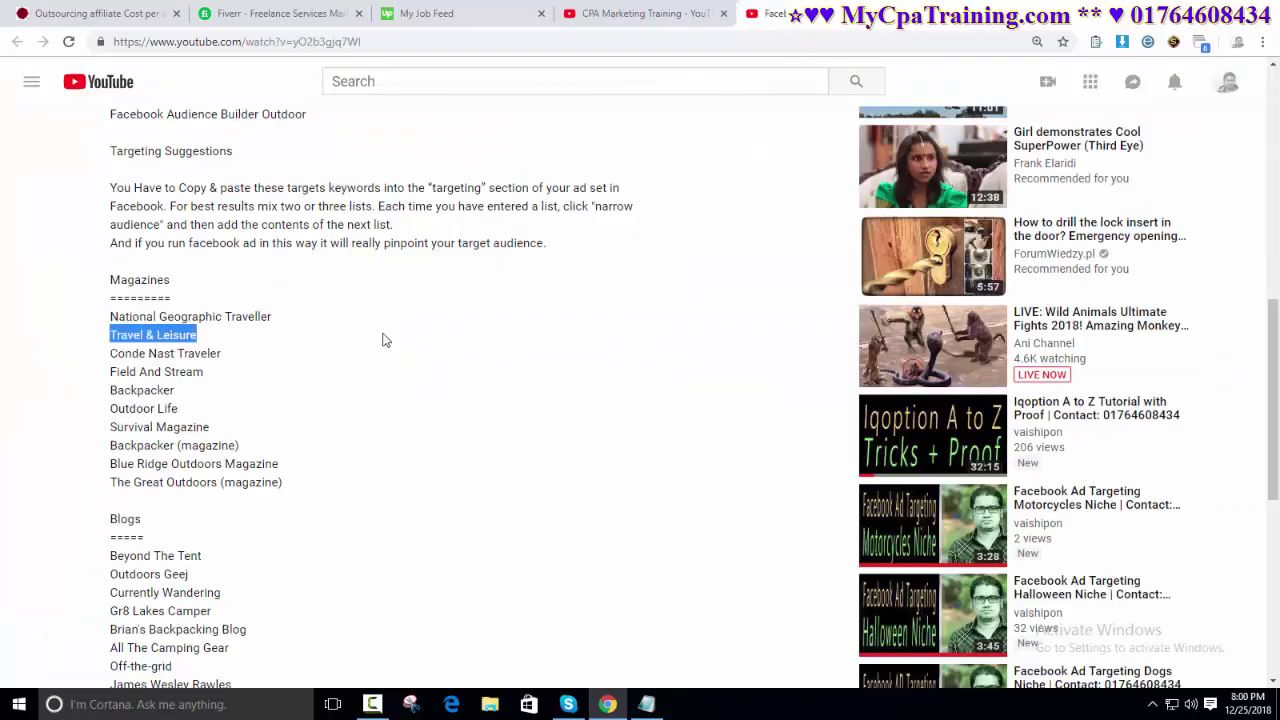
pyautogui.click(900, 12)
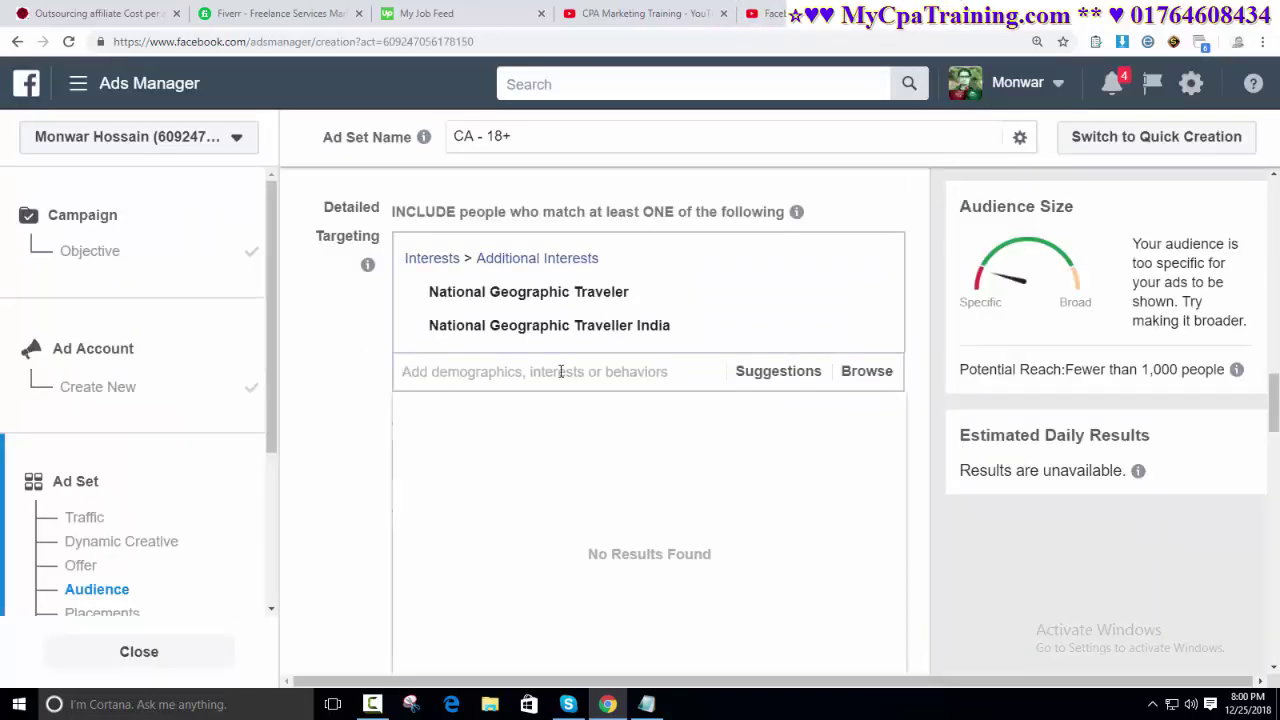
pyautogui.hotkey('ctrl', 'v')
pyautogui.click(529, 412)
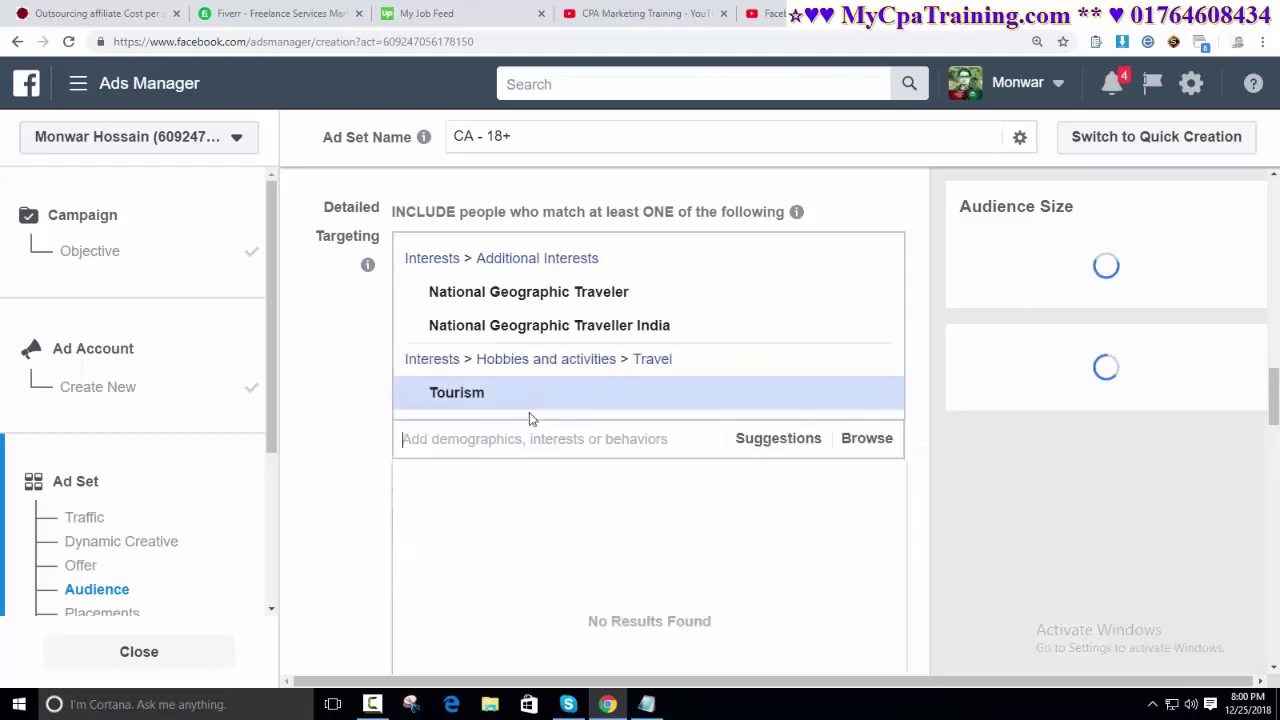
# Step: Copy The Great Outdoors (magazine) from the YouTube Magazines list and add that interest to the first Detailed Targeting group
pyautogui.click(772, 16)
pyautogui.moveTo(108, 484); pyautogui.dragTo(363, 491)
pyautogui.hotkey('ctrl', 'c')
pyautogui.click(977, 10)
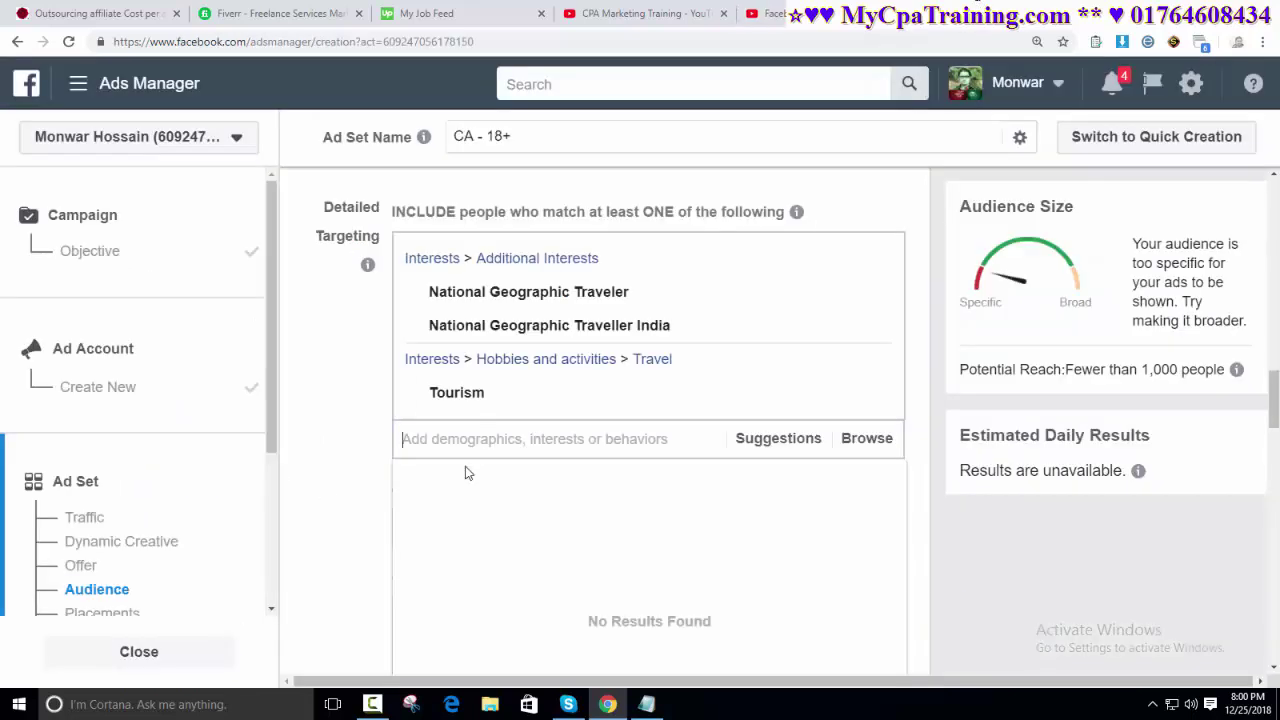
pyautogui.hotkey('ctrl', 'v')
pyautogui.click(515, 477)
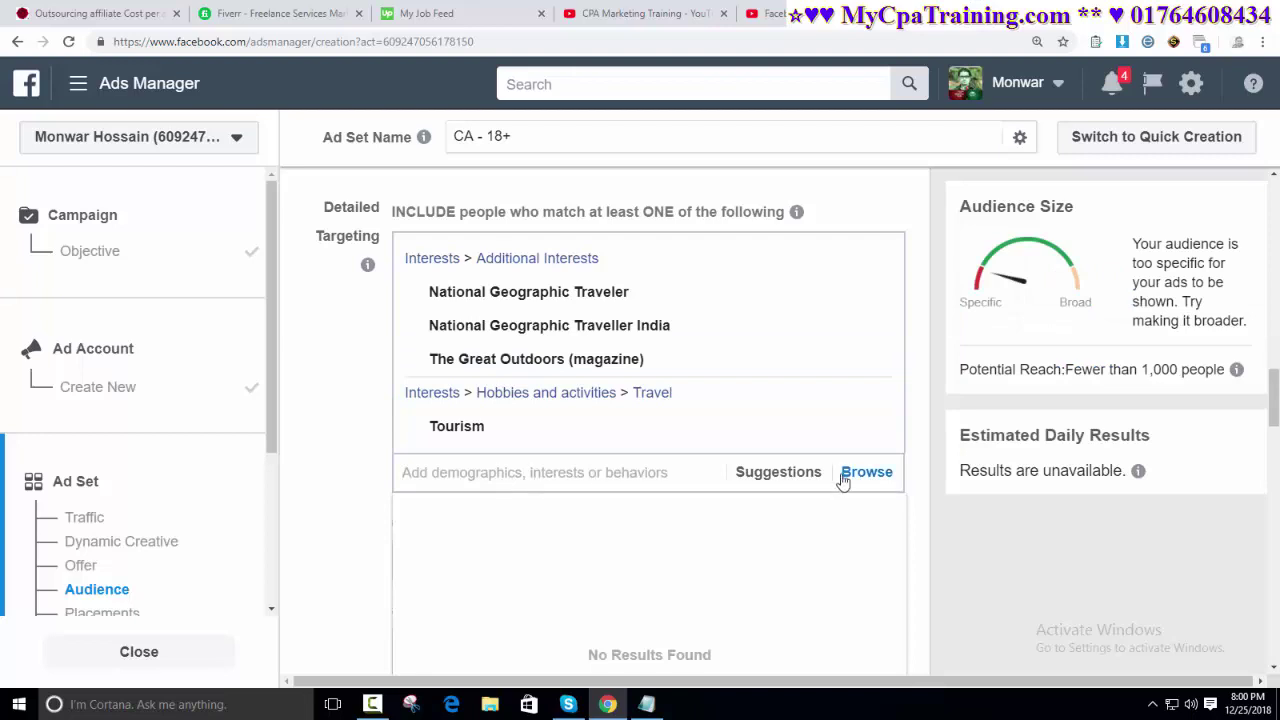
# Step: Remove the James Wesley Rawles interest and delete the third match group from Detailed Targeting
pyautogui.scroll(-2, 840, 481)
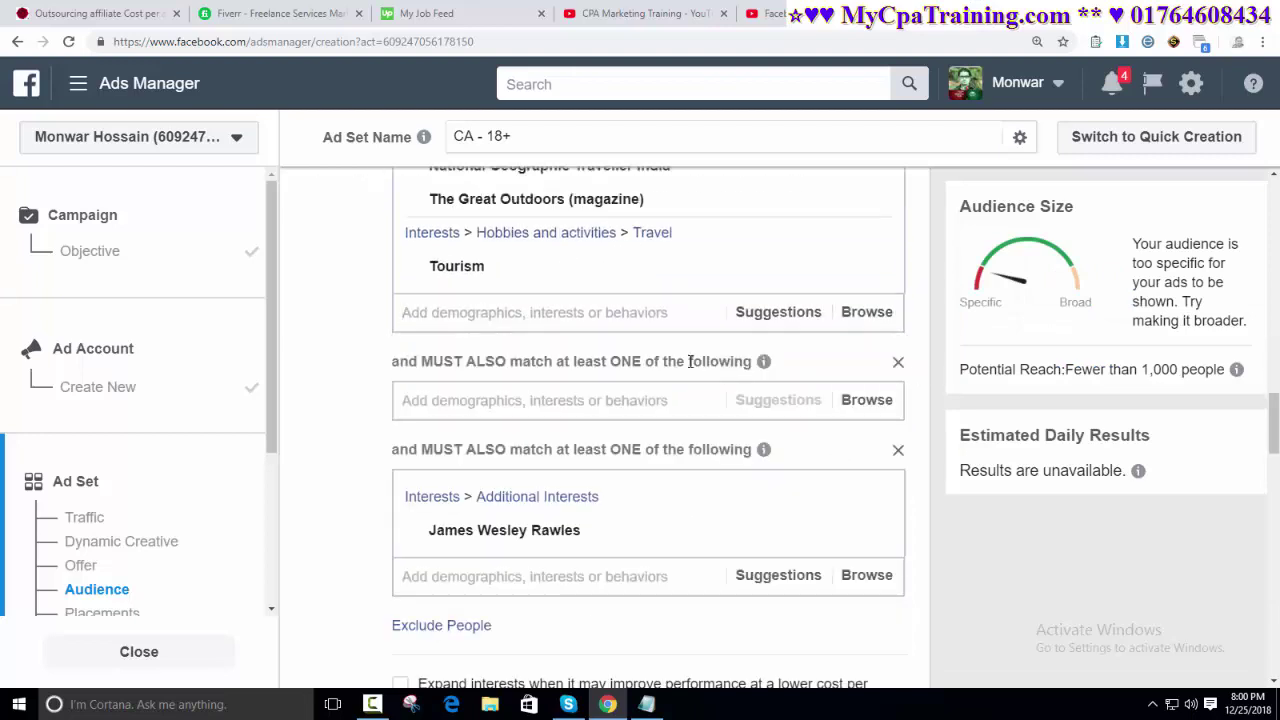
pyautogui.moveTo(785, 541)
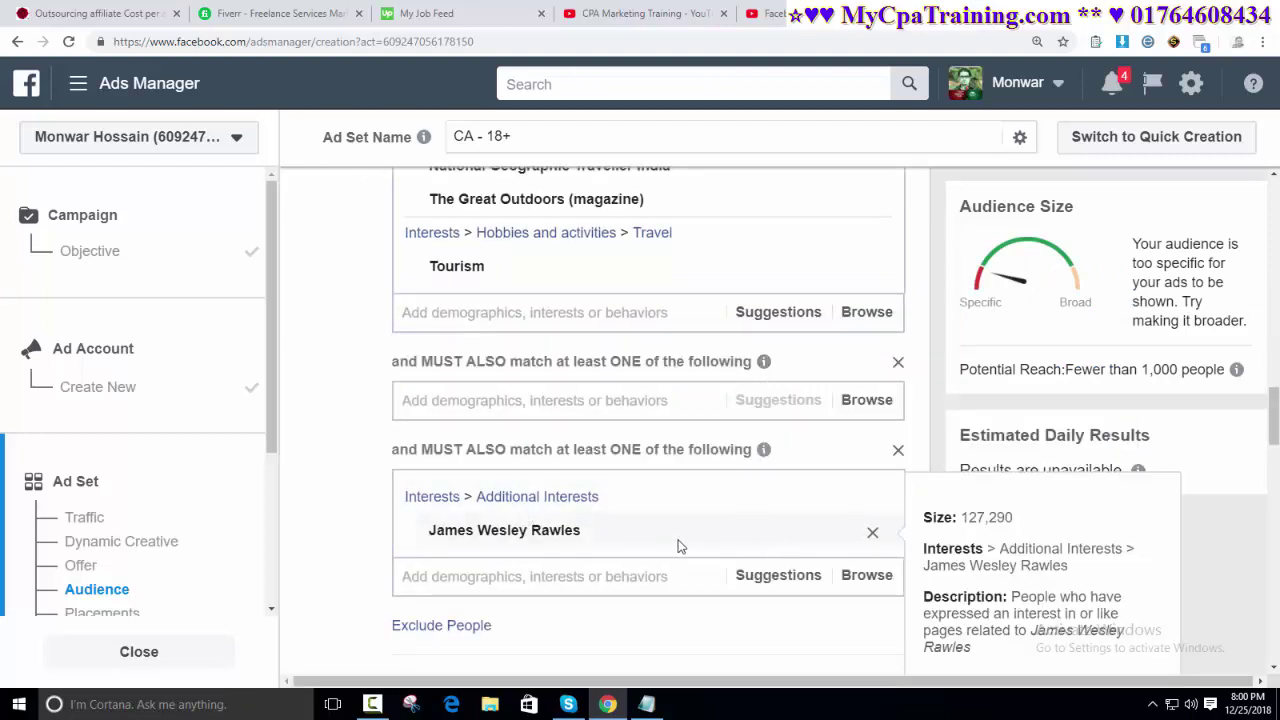
pyautogui.click(873, 534)
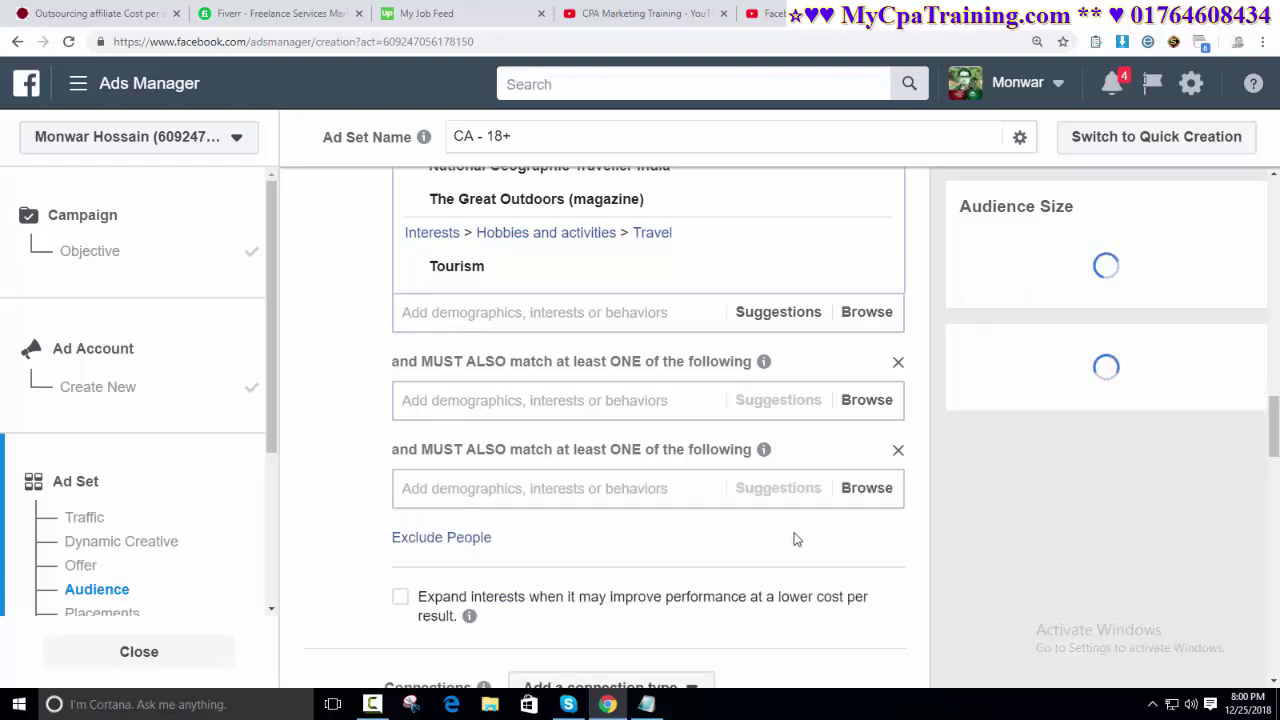
pyautogui.click(898, 450)
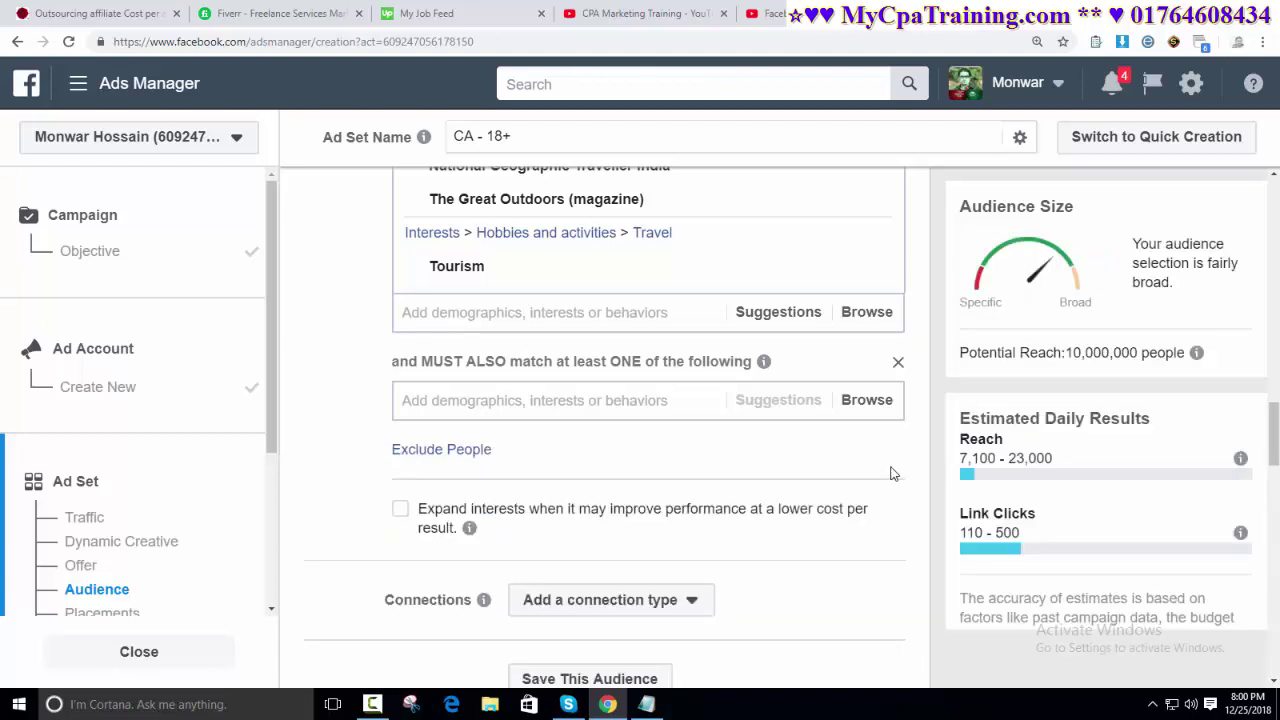
# Step: Copy James Wesley Rawles from the YouTube Blogs list and add that interest to the first Detailed Targeting group
pyautogui.scroll(2, 600, 430)
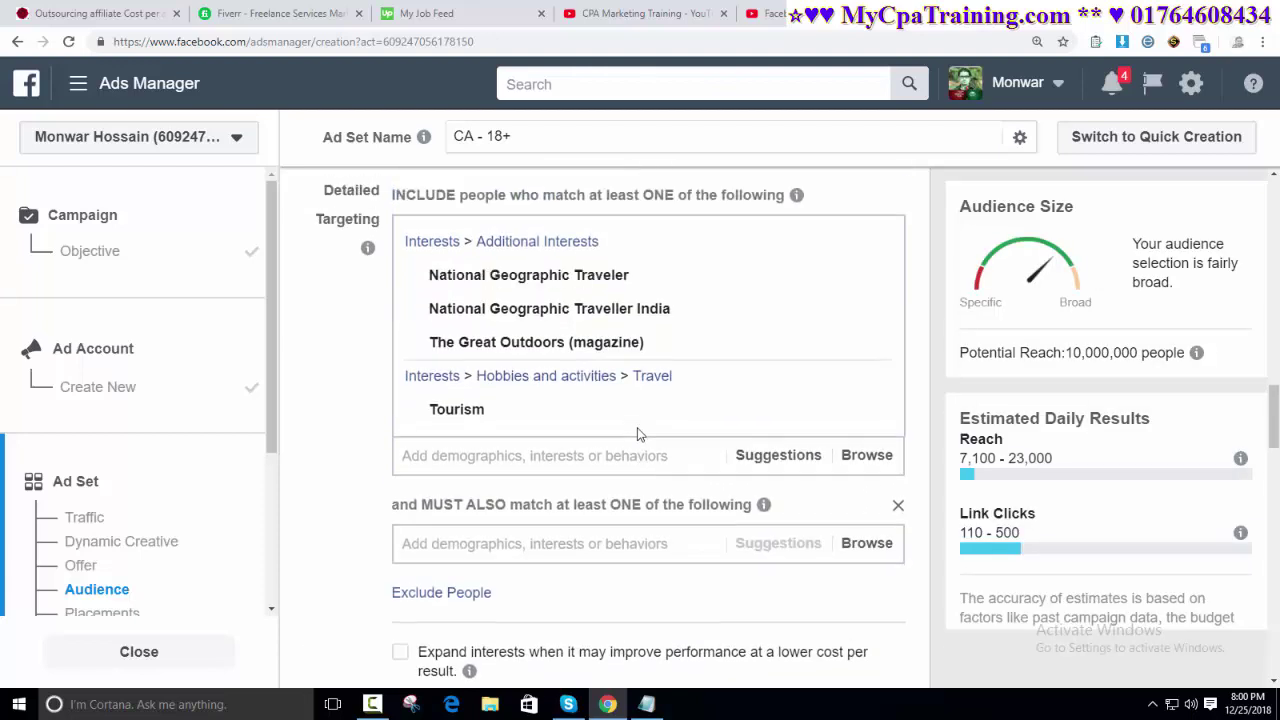
pyautogui.click(800, 15)
pyautogui.scroll(-2, 145, 552)
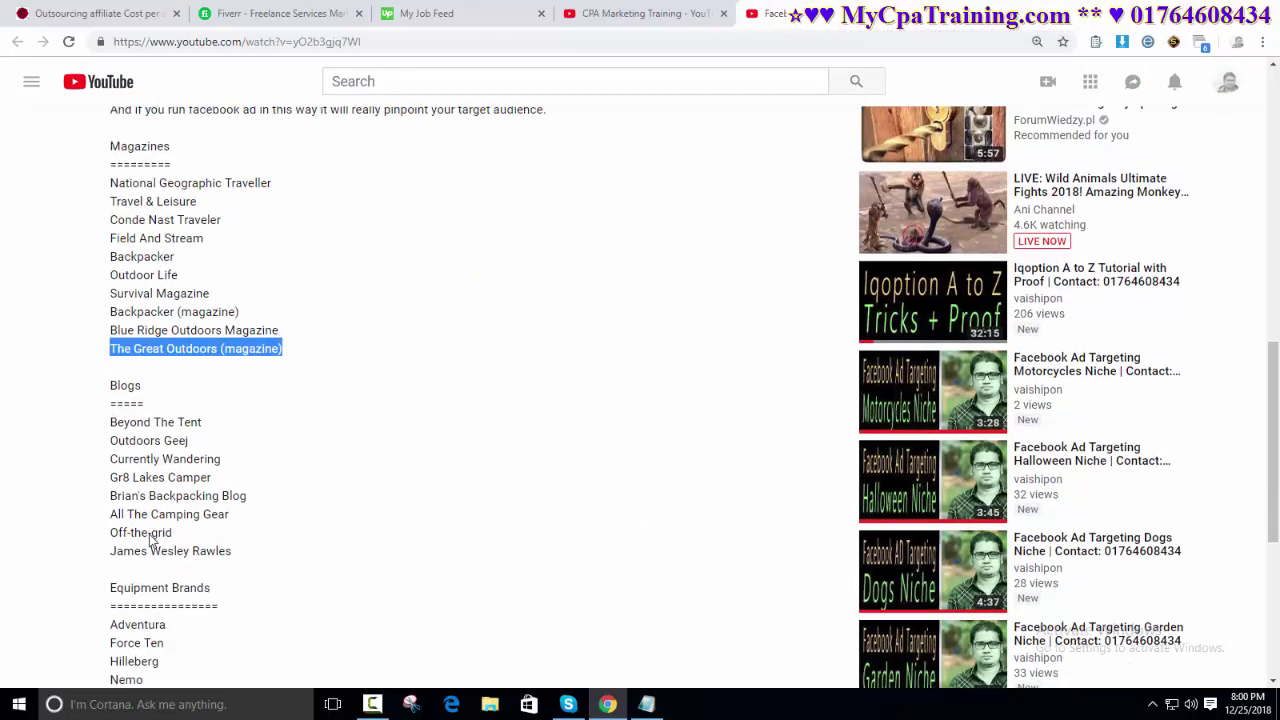
pyautogui.moveTo(110, 526); pyautogui.dragTo(280, 531)
pyautogui.hotkey('ctrl', 'c')
pyautogui.click(955, 12)
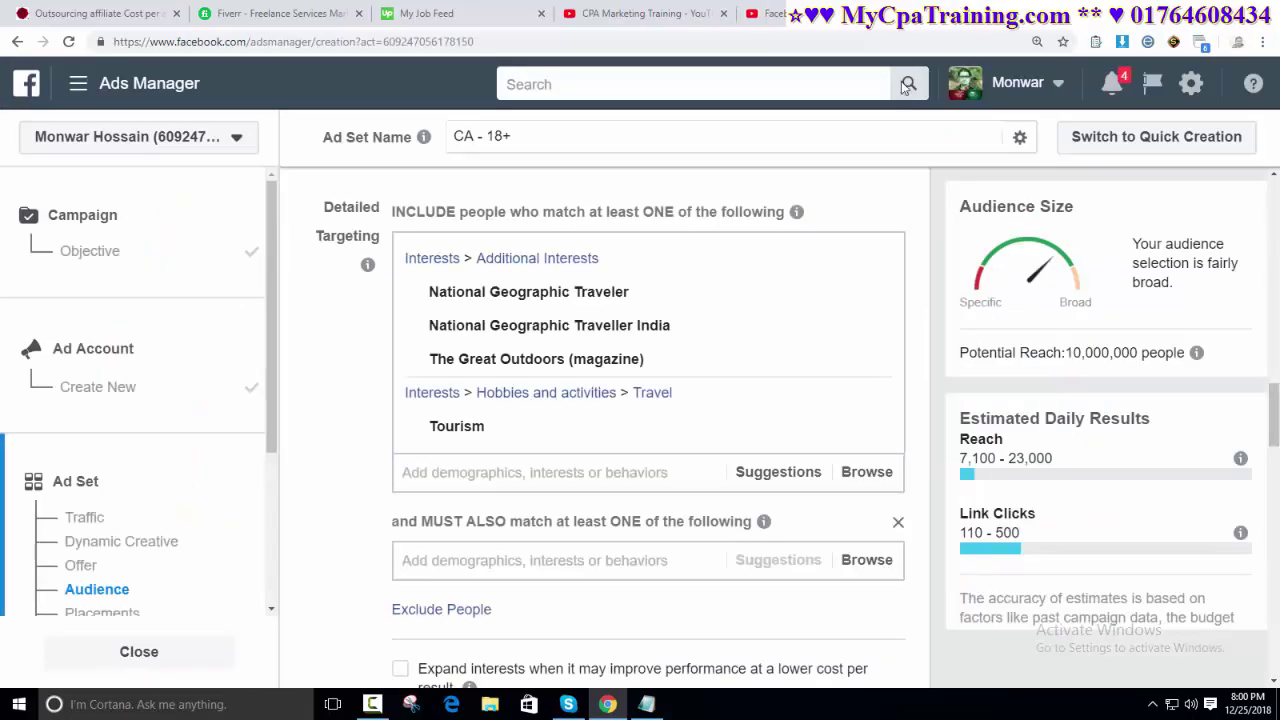
pyautogui.hotkey('ctrl', 'v')
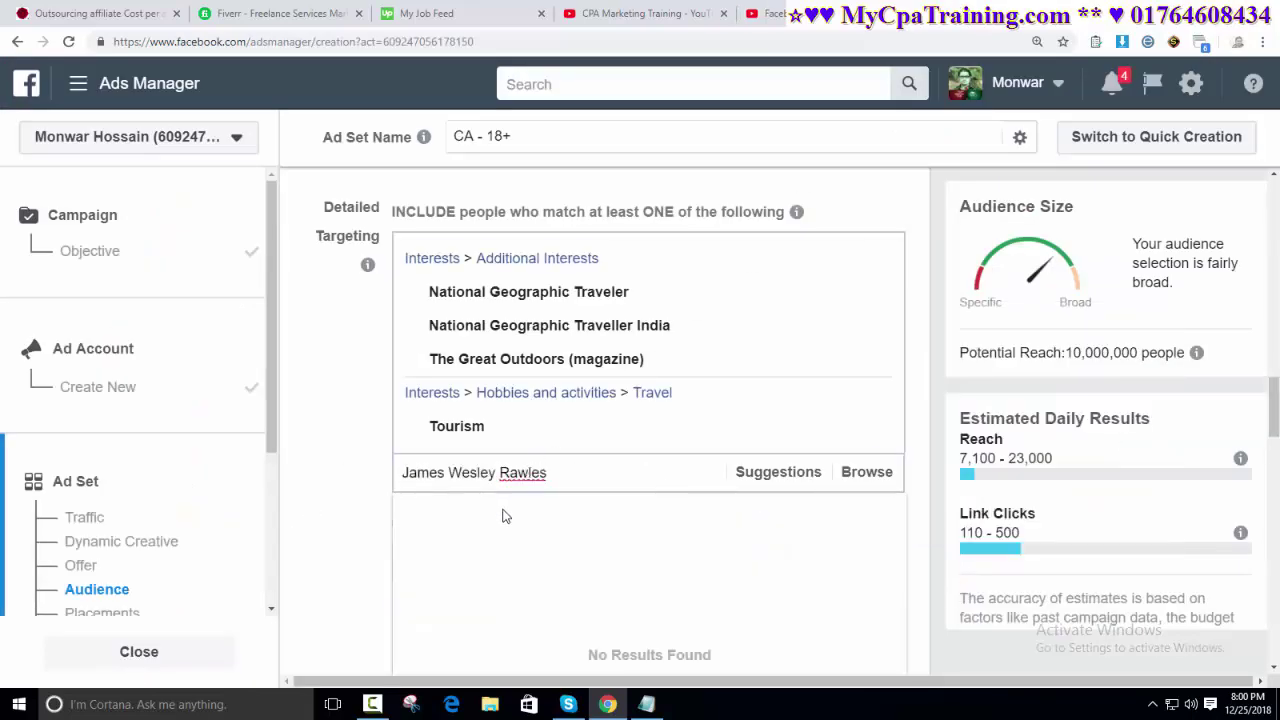
pyautogui.click(505, 512)
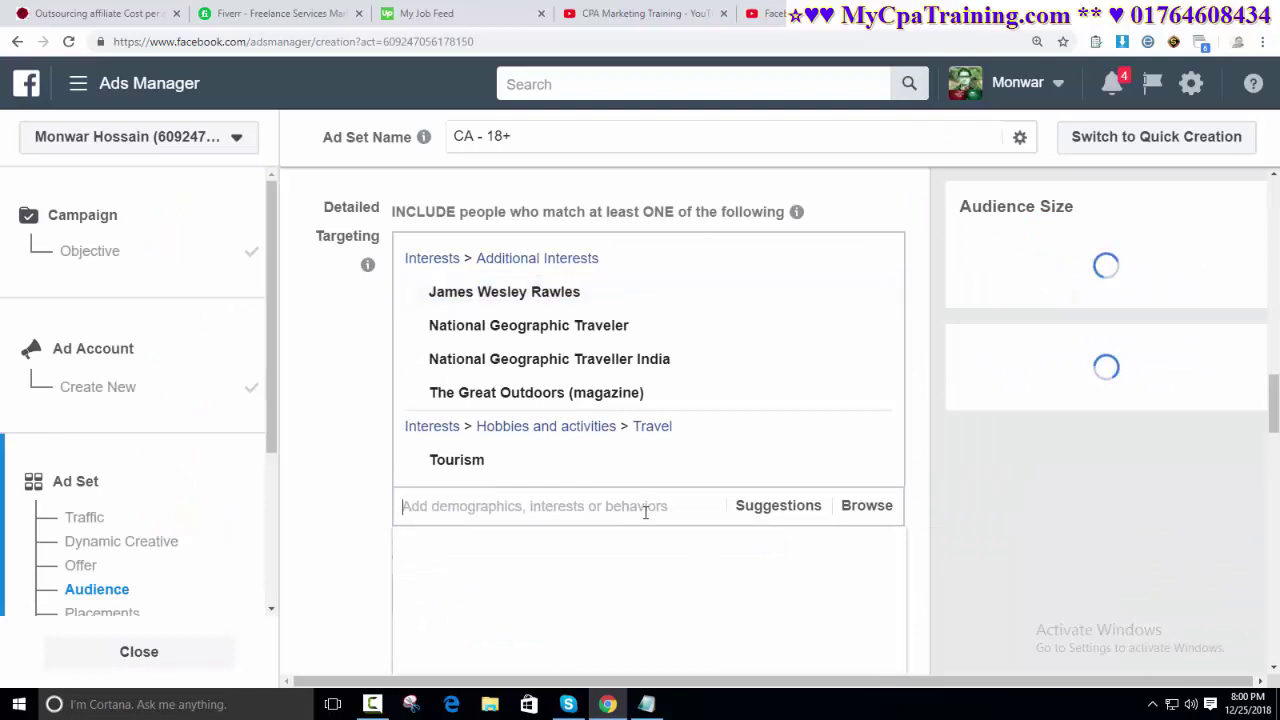
pyautogui.scroll(-2, 763, 504)
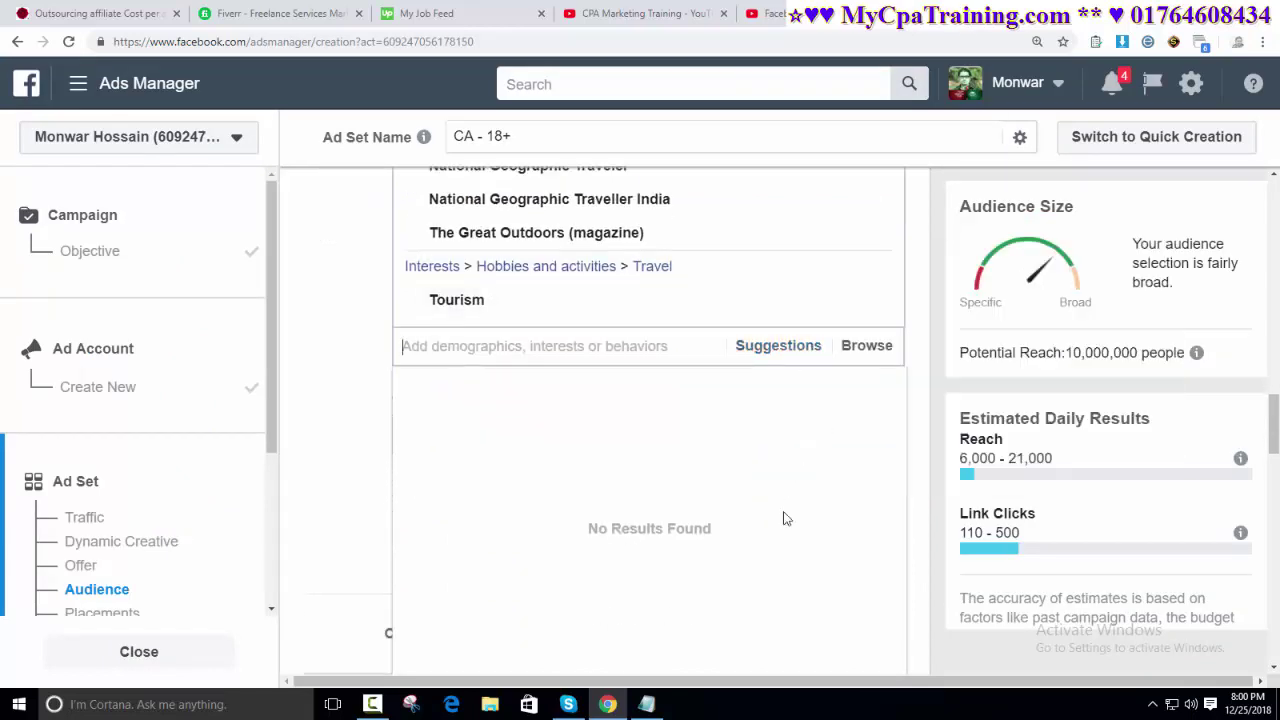
# Step: Copy Moutain Warehouse from the Clothing Brands list in the YouTube description
pyautogui.click(768, 14)
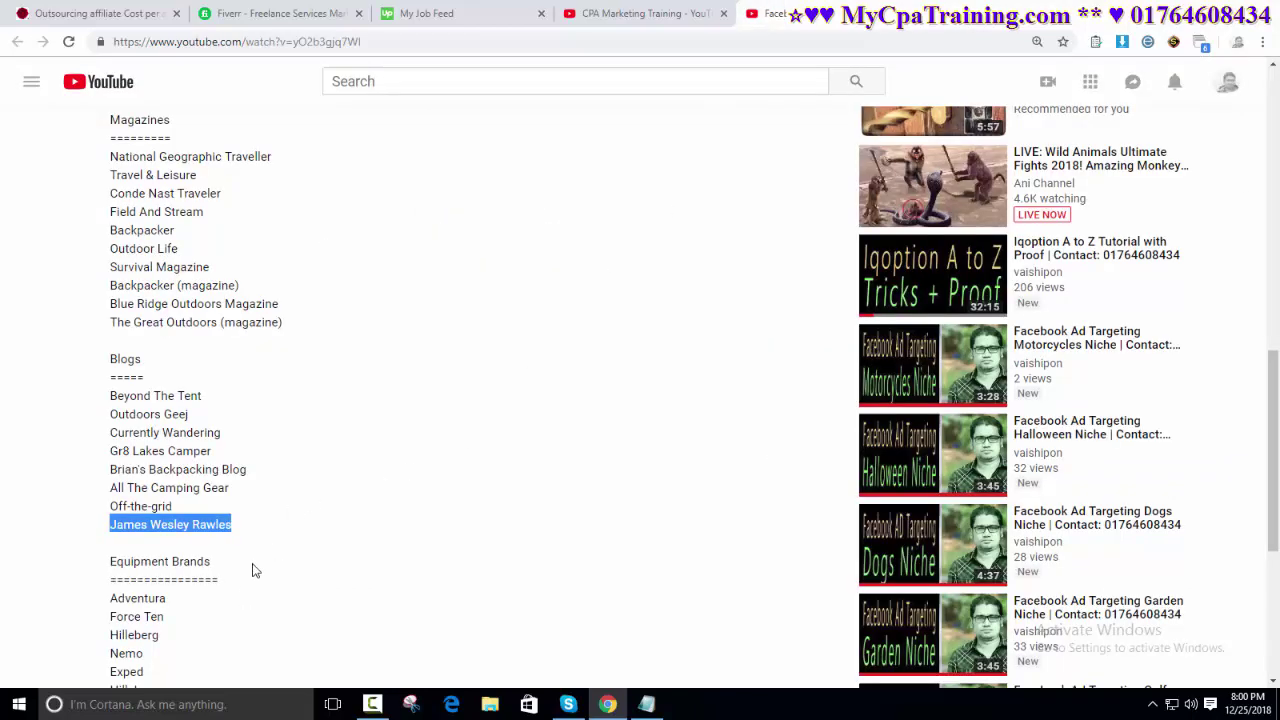
pyautogui.scroll(-3, 152, 485)
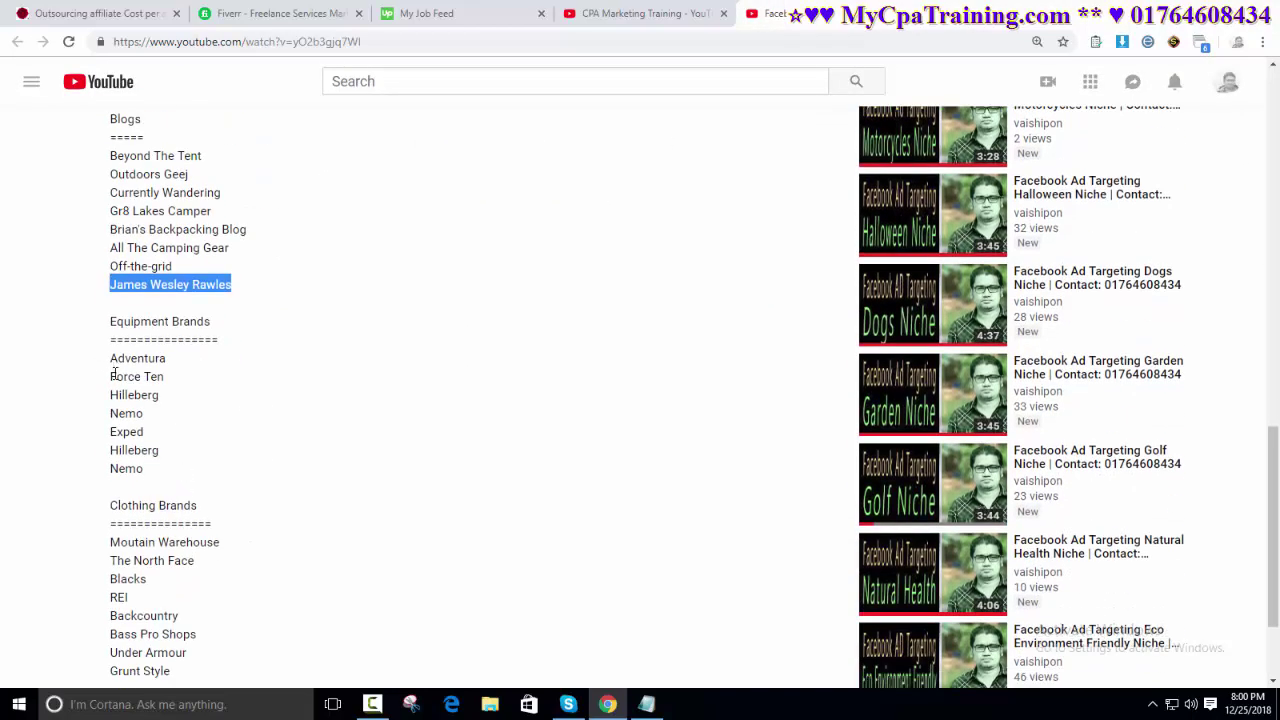
pyautogui.scroll(-2, 185, 519)
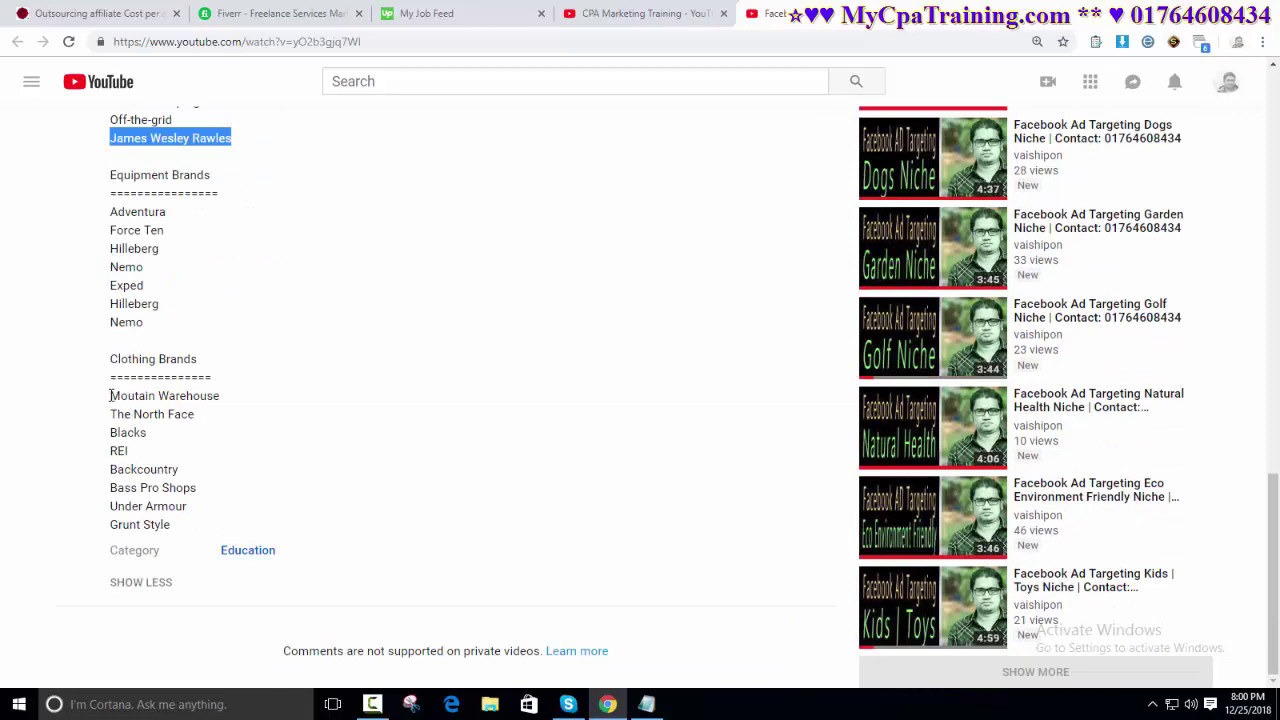
pyautogui.moveTo(110, 395); pyautogui.dragTo(306, 417)
pyautogui.click(218, 408)
pyautogui.moveTo(111, 396); pyautogui.dragTo(220, 397)
pyautogui.hotkey('ctrl', 'c')
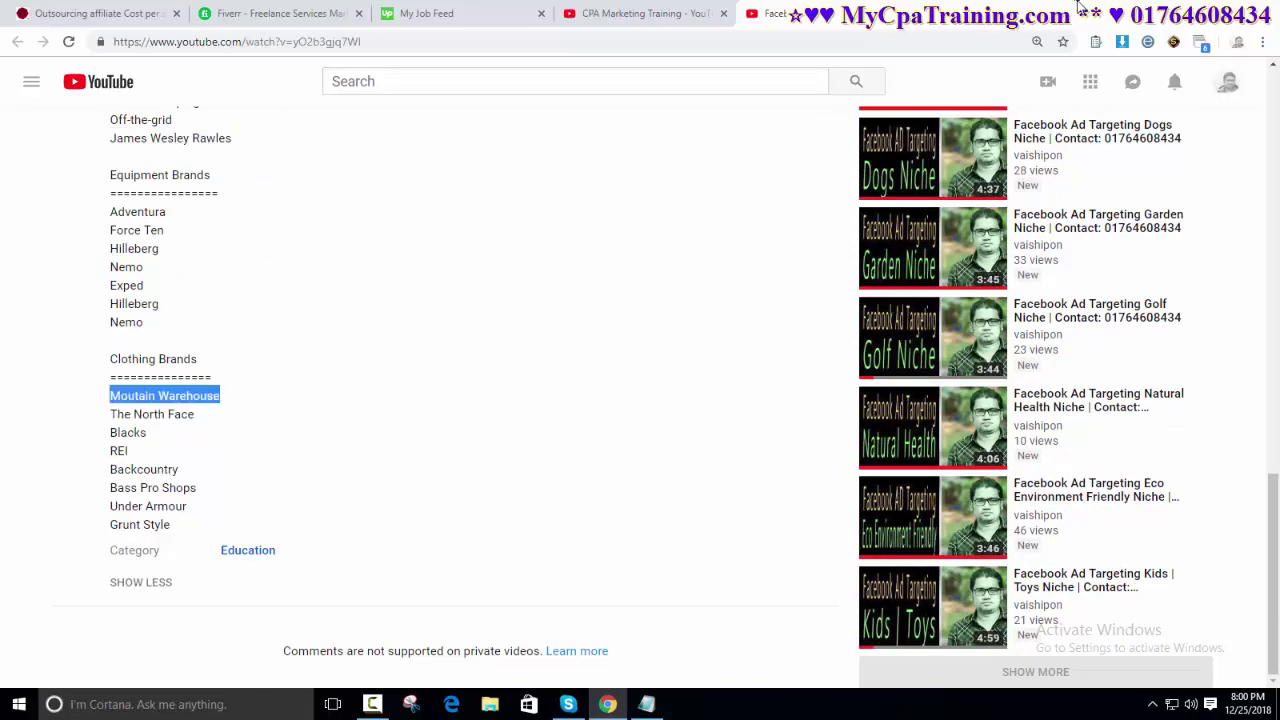
# Step: Recreate the empty second match group in Ads Manager and search it for the copied Moutain Warehouse keyword
pyautogui.hotkey('ctrl', 'Tab')
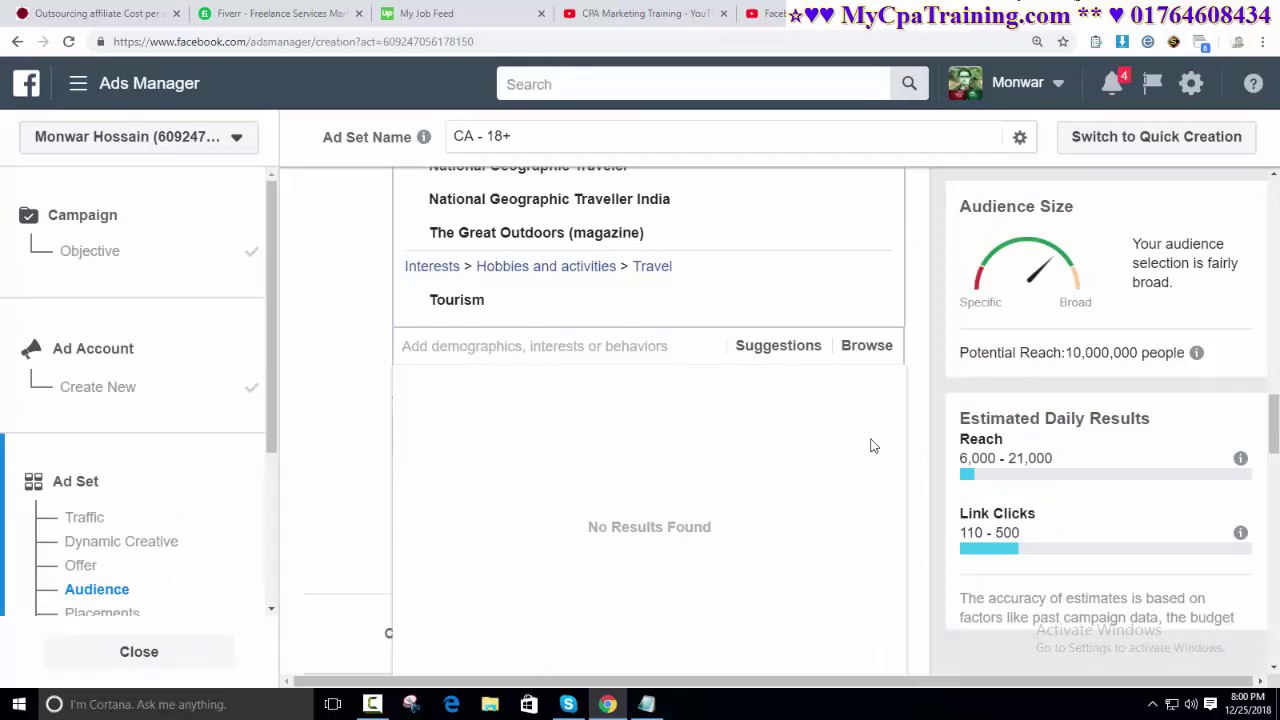
pyautogui.click(918, 406)
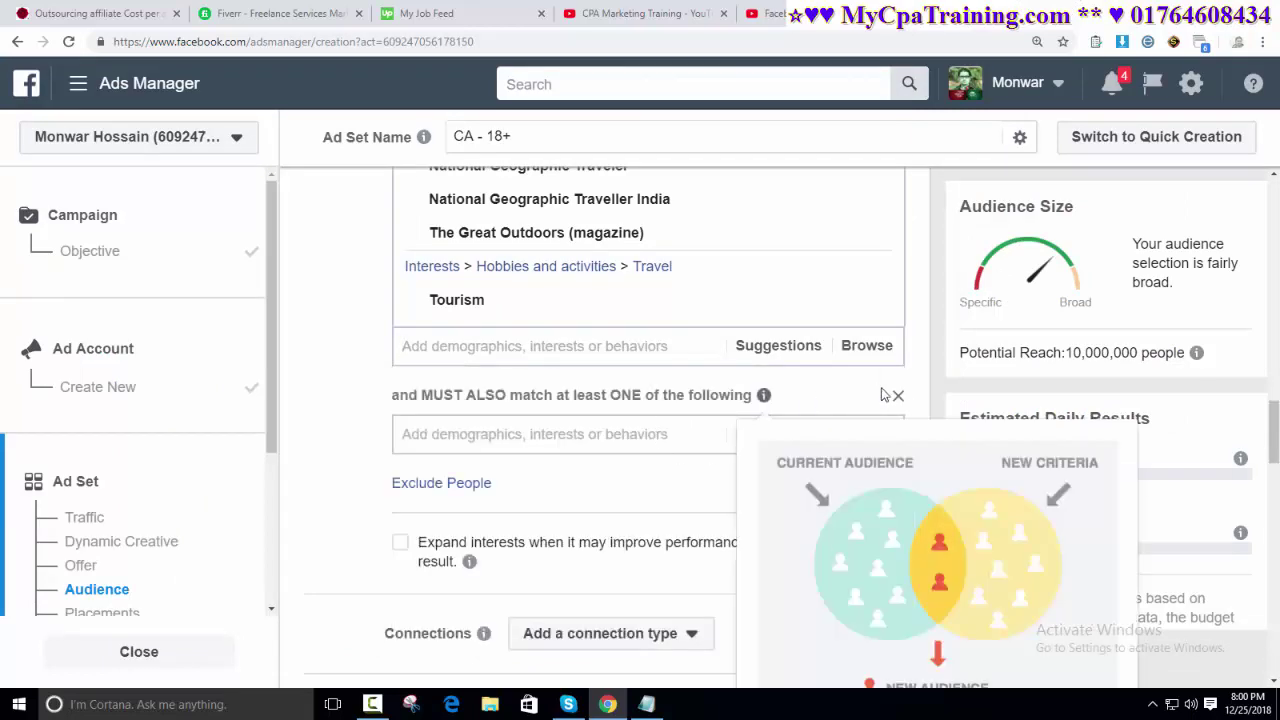
pyautogui.click(898, 396)
pyautogui.click(562, 396)
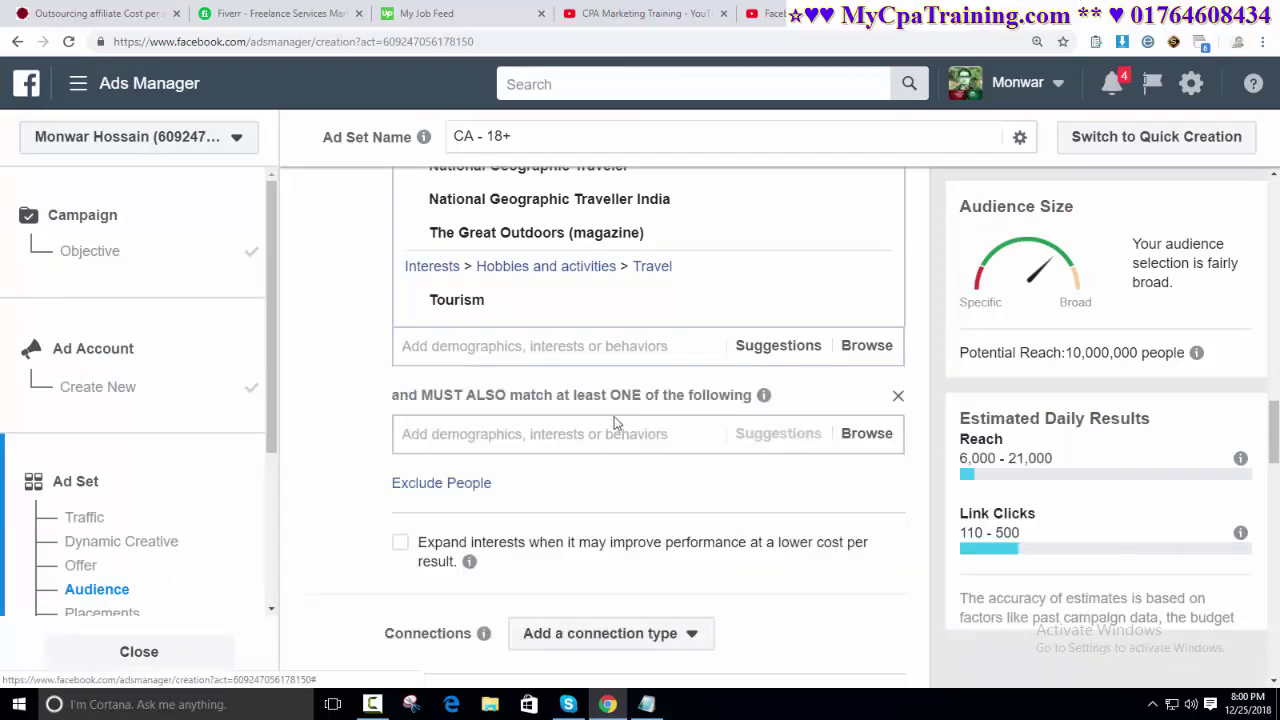
pyautogui.click(469, 434)
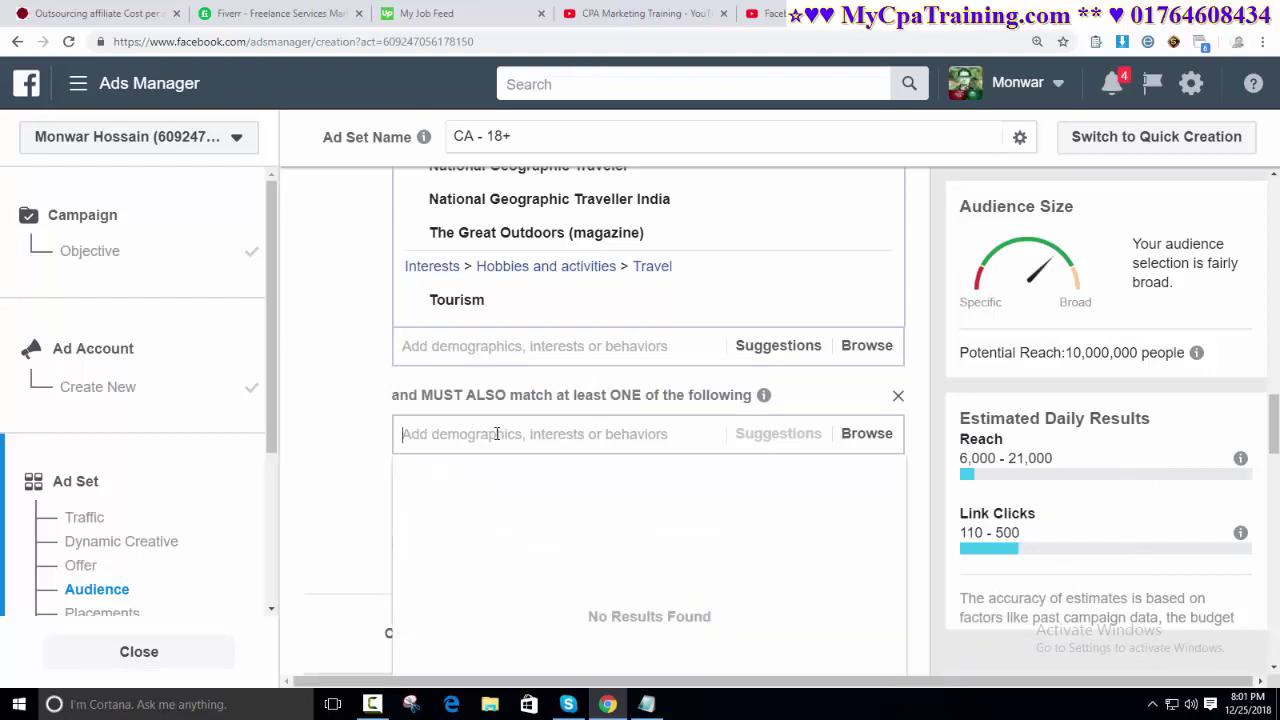
pyautogui.hotkey('ctrl', 'v')
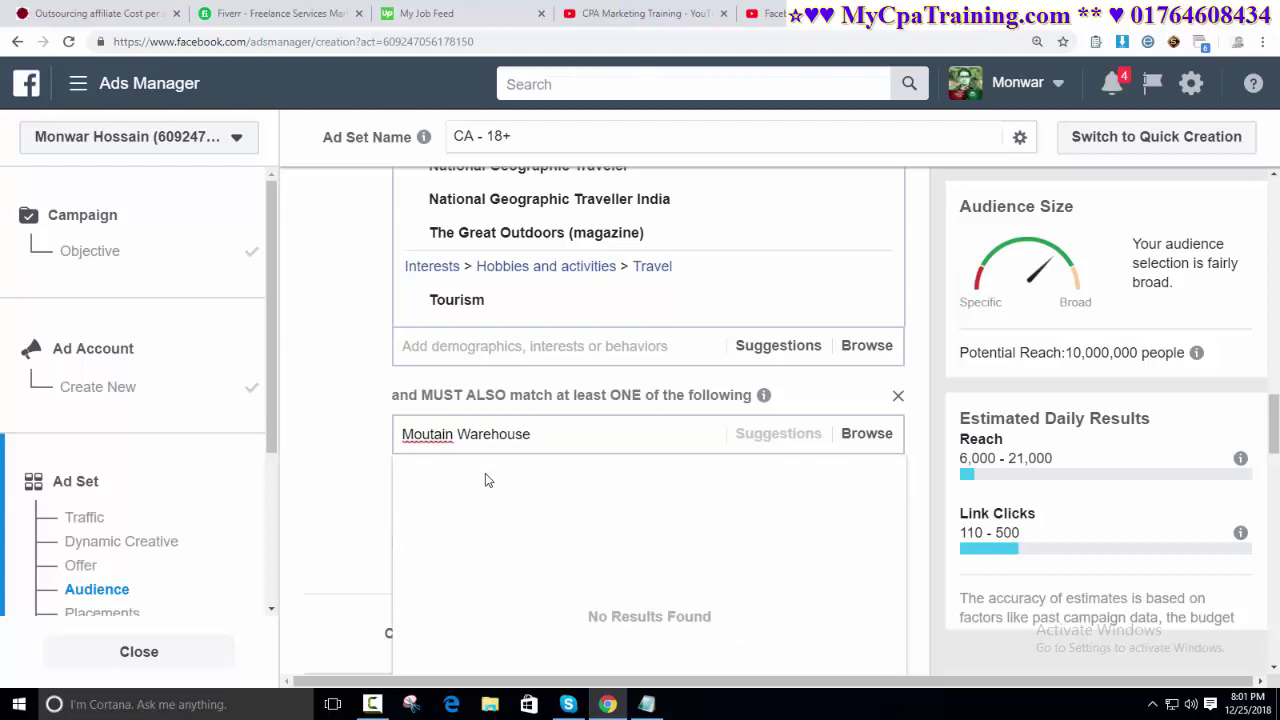
# Step: Copy The North Face from the YouTube Clothing Brands list and add that interest to the second match group, replacing the previous search text
pyautogui.click(797, 14)
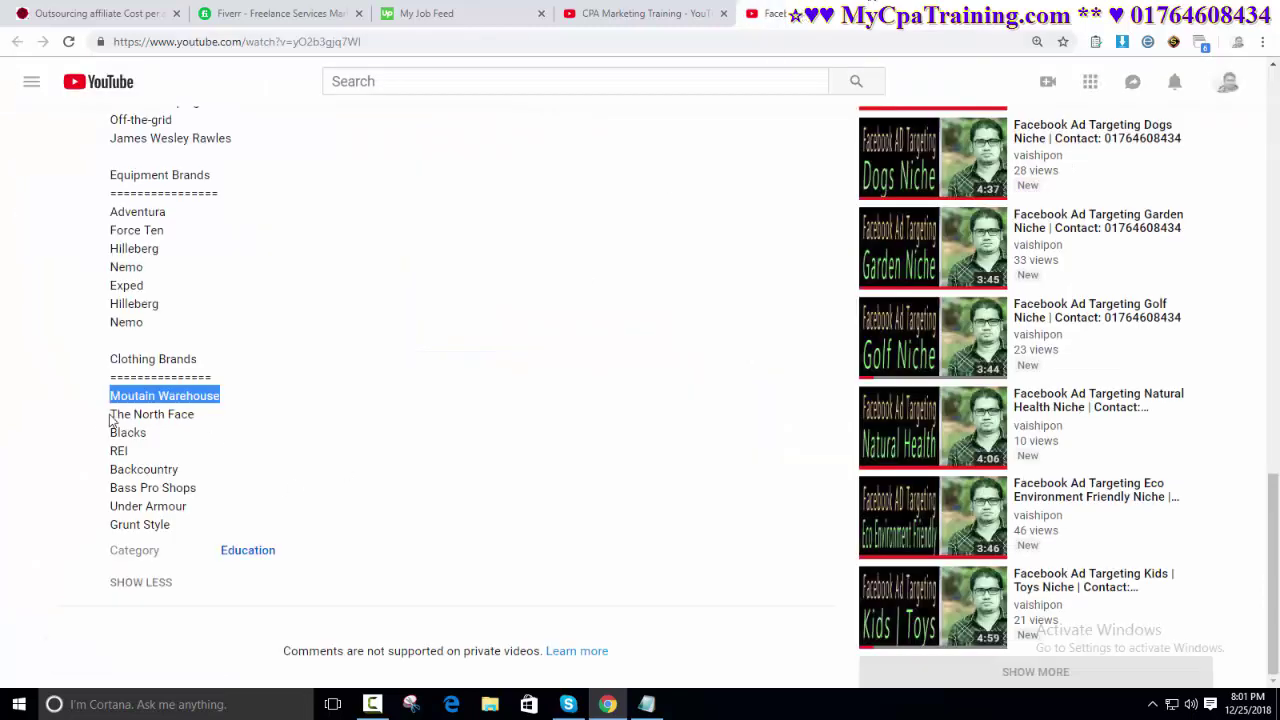
pyautogui.moveTo(110, 417); pyautogui.dragTo(249, 423)
pyautogui.hotkey('ctrl', 'c')
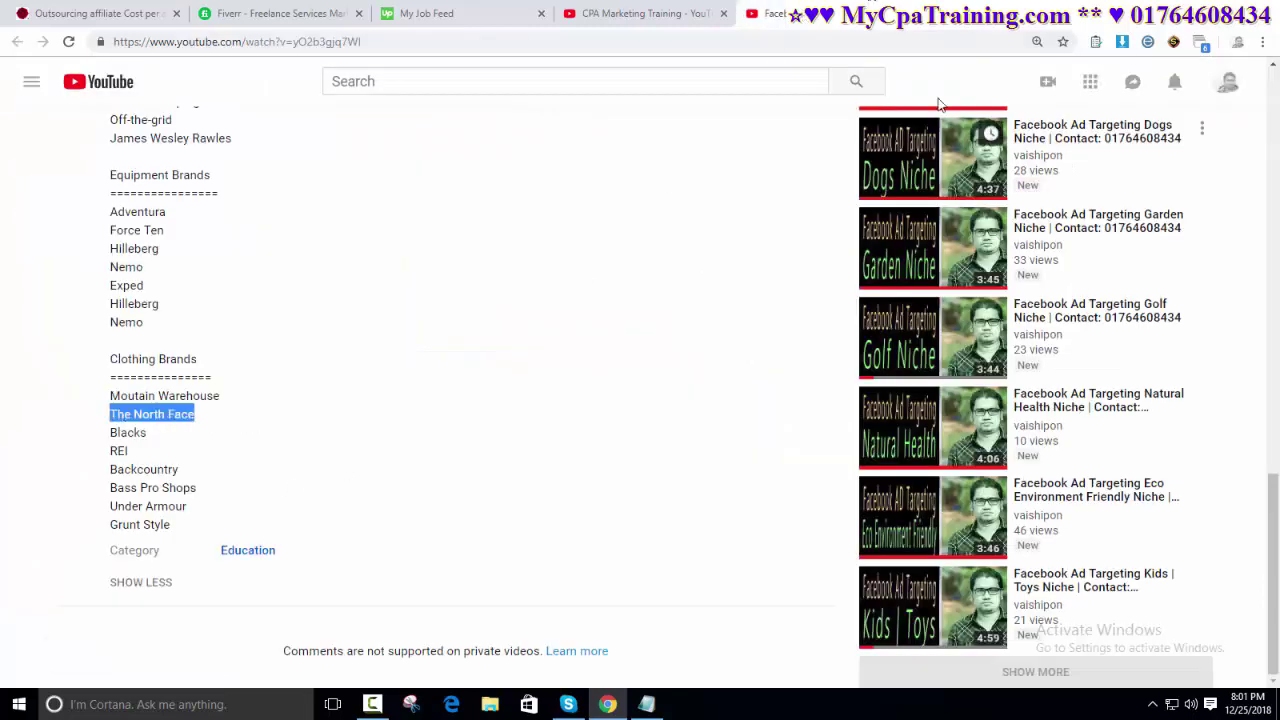
pyautogui.hotkey('ctrl', 'Tab')
pyautogui.hotkey('ctrl', 'a')
pyautogui.press('BackSpace')
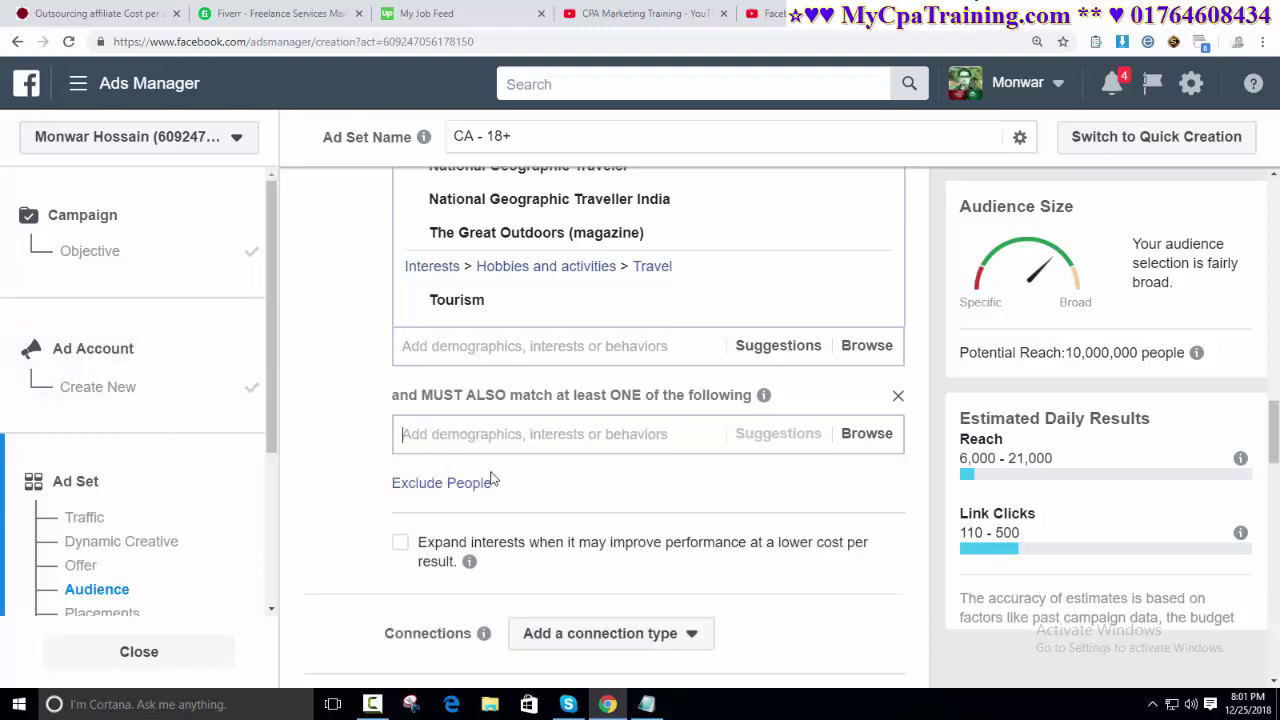
pyautogui.hotkey('ctrl', 'v')
pyautogui.click(525, 479)
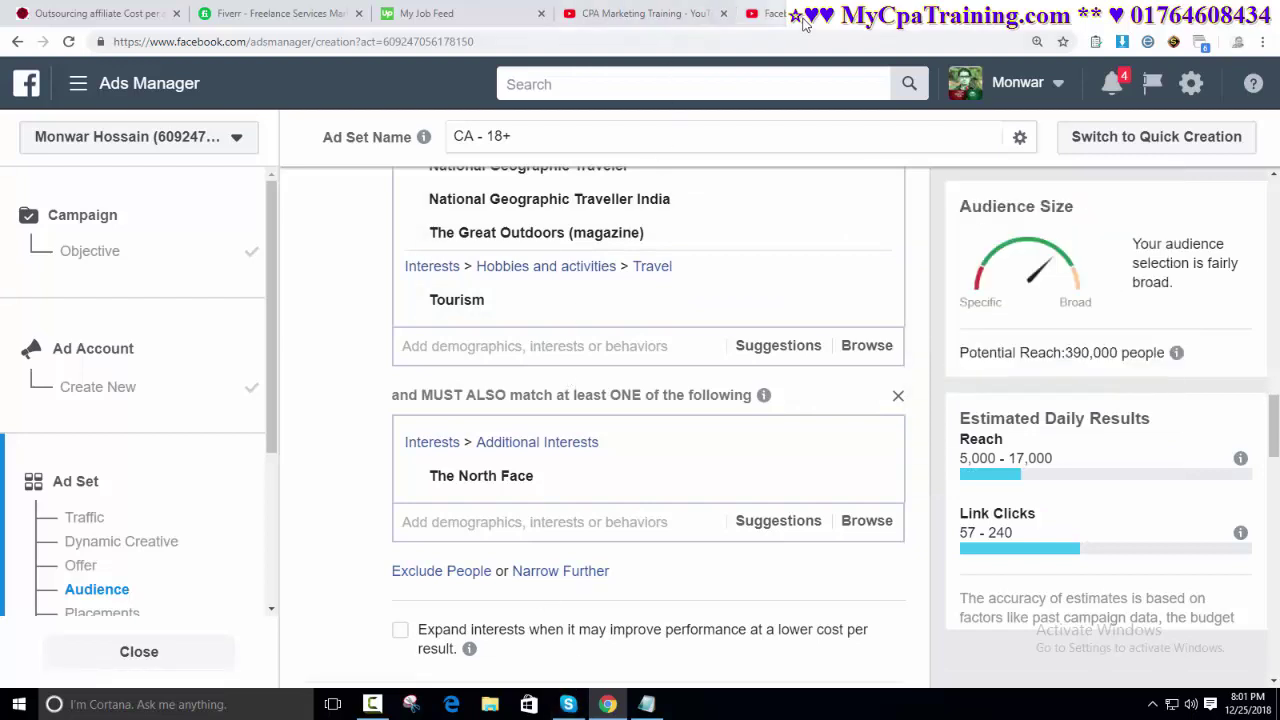
# Step: Copy Backcountry from the YouTube Clothing Brands list and narrow the audience further with a third match group containing the Backcountry interest
pyautogui.click(770, 13)
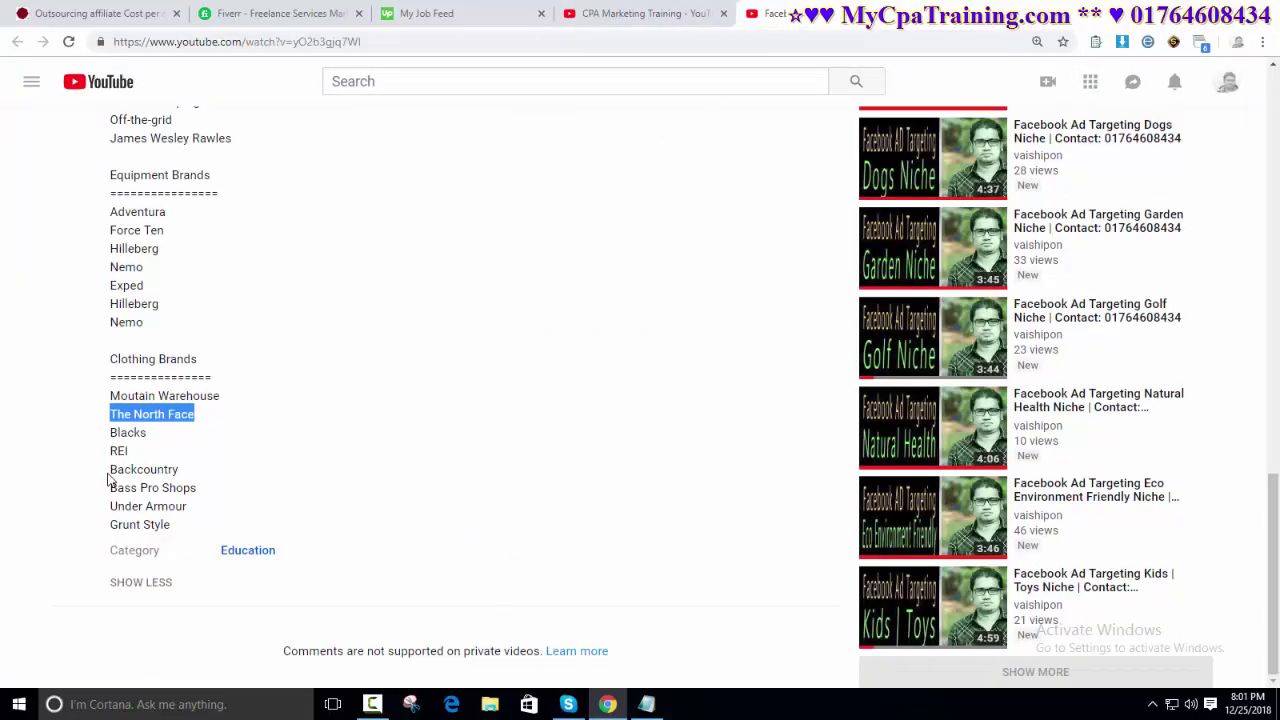
pyautogui.moveTo(110, 480); pyautogui.dragTo(177, 476)
pyautogui.rightClick(186, 480)
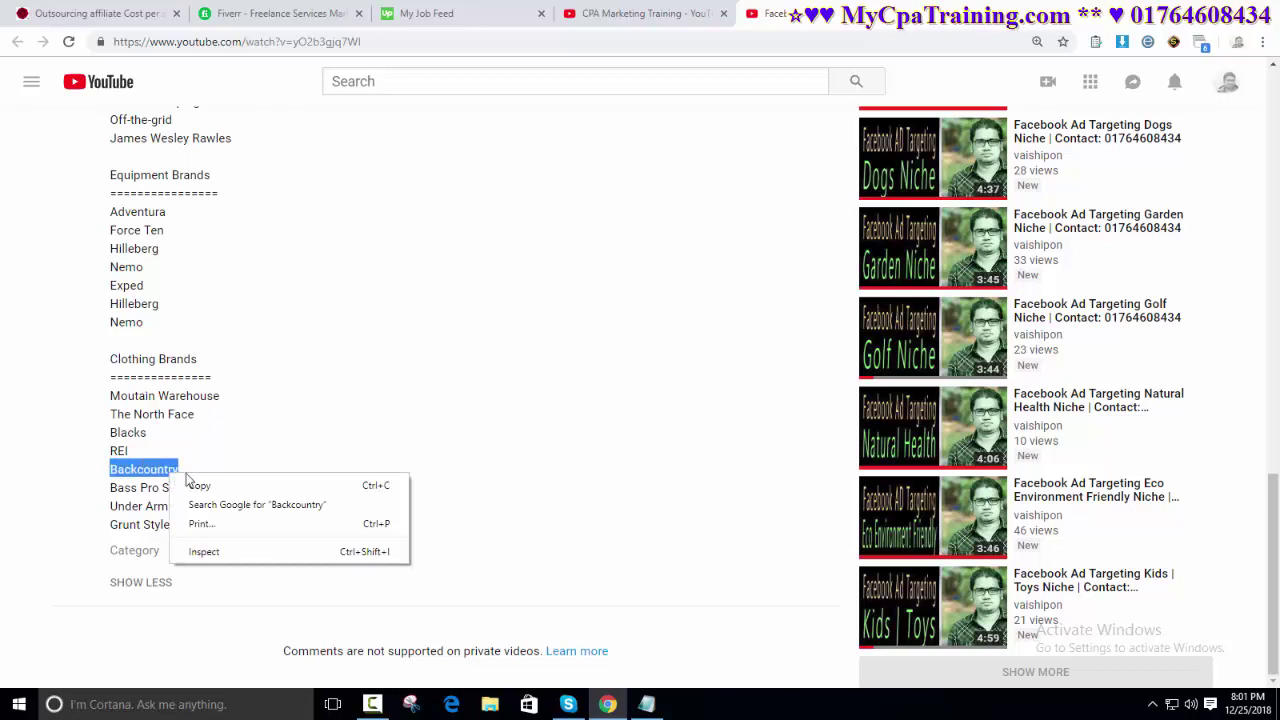
pyautogui.click(216, 485)
pyautogui.click(1016, 14)
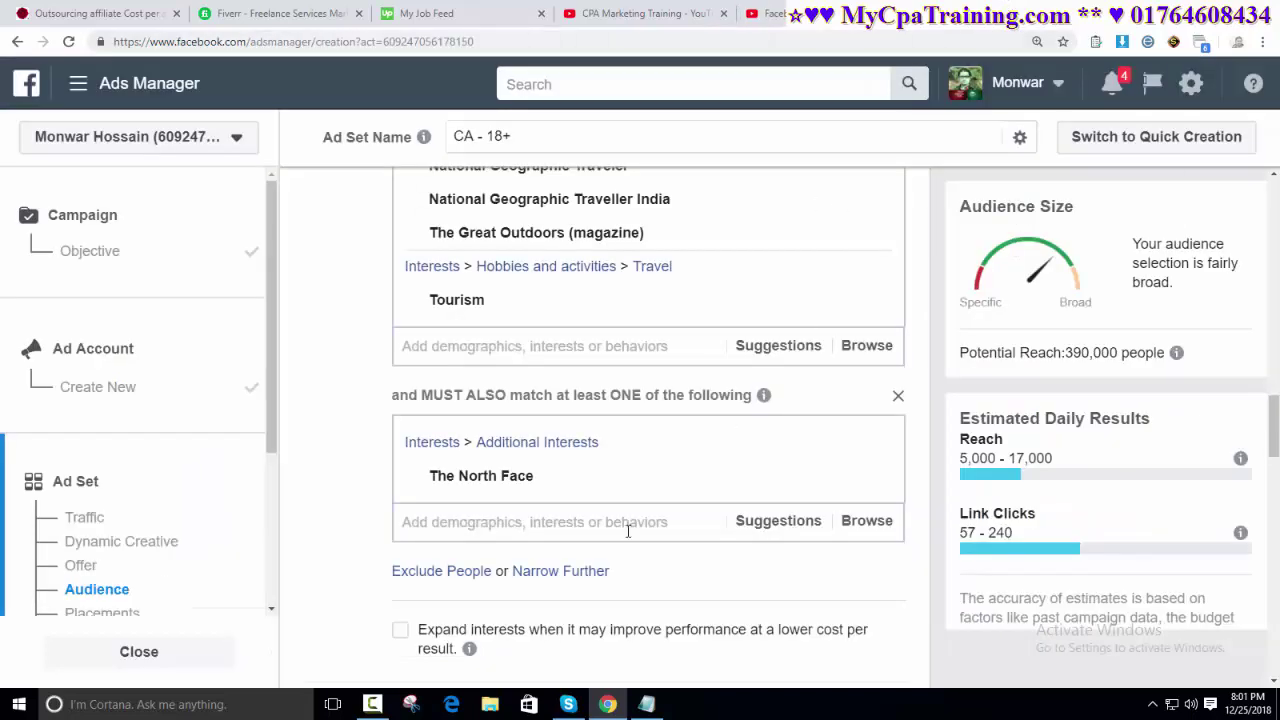
pyautogui.click(565, 574)
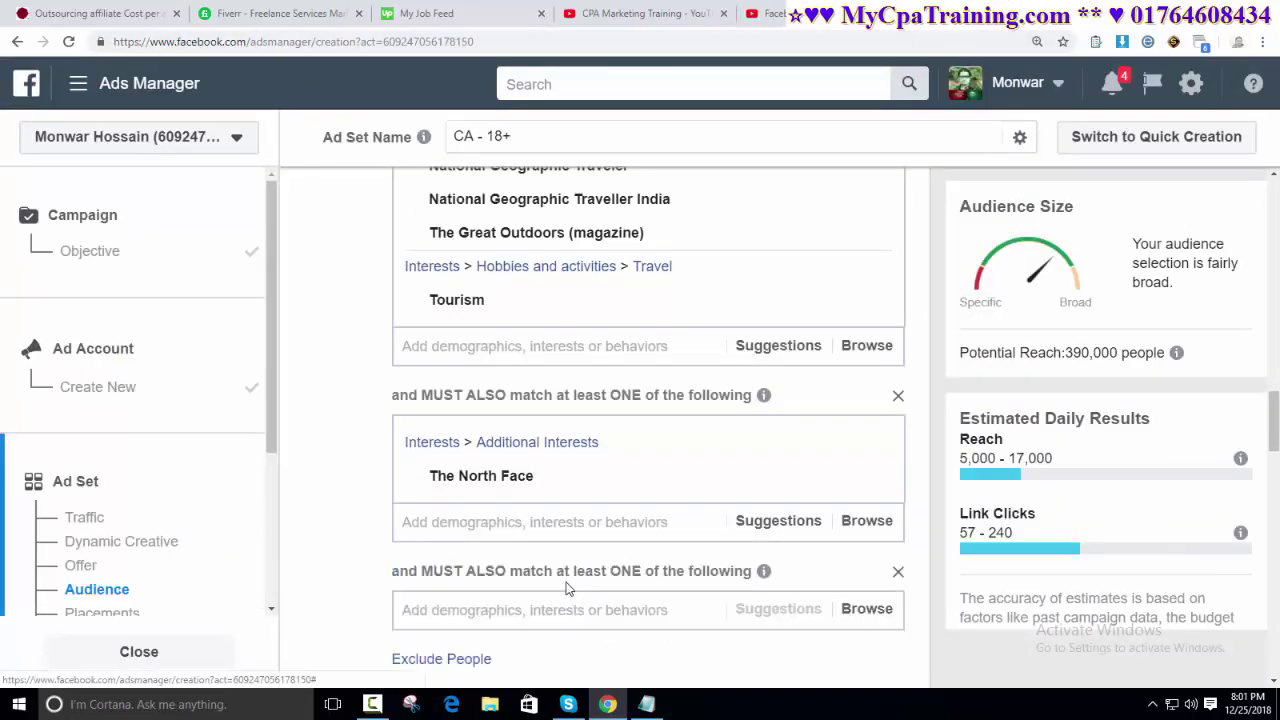
pyautogui.hotkey('ctrl', 'v')
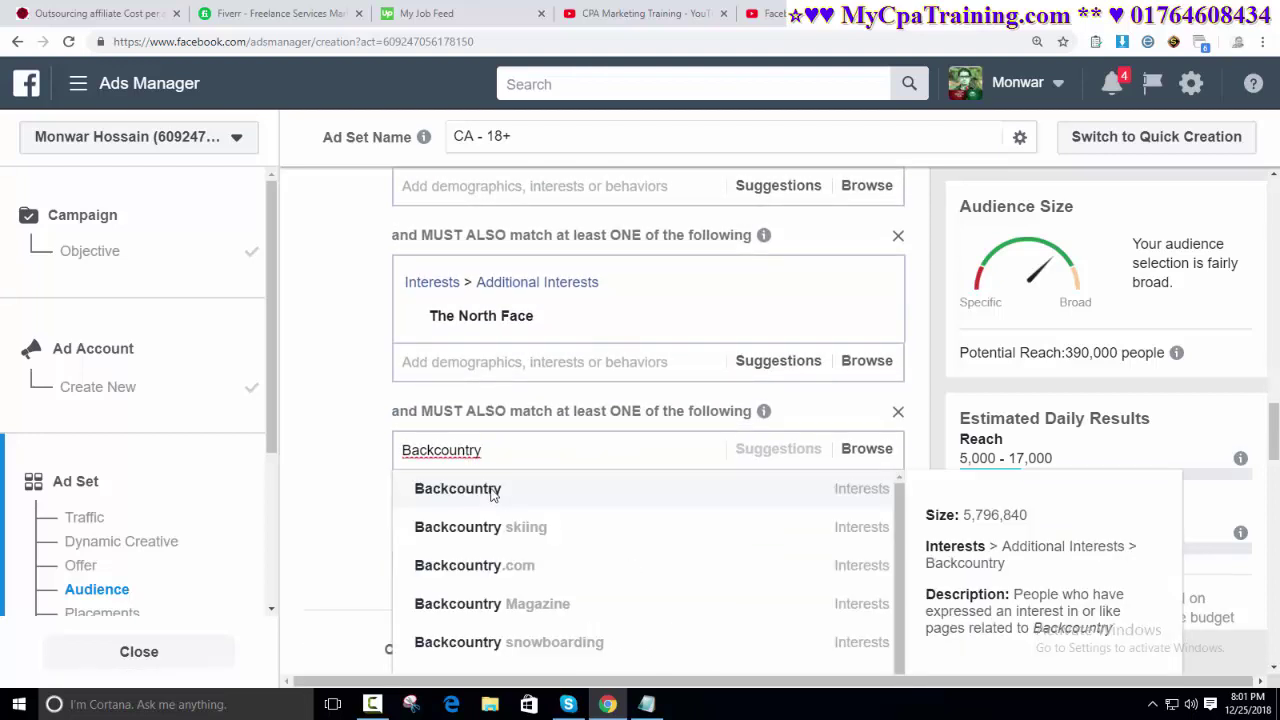
pyautogui.click(630, 489)
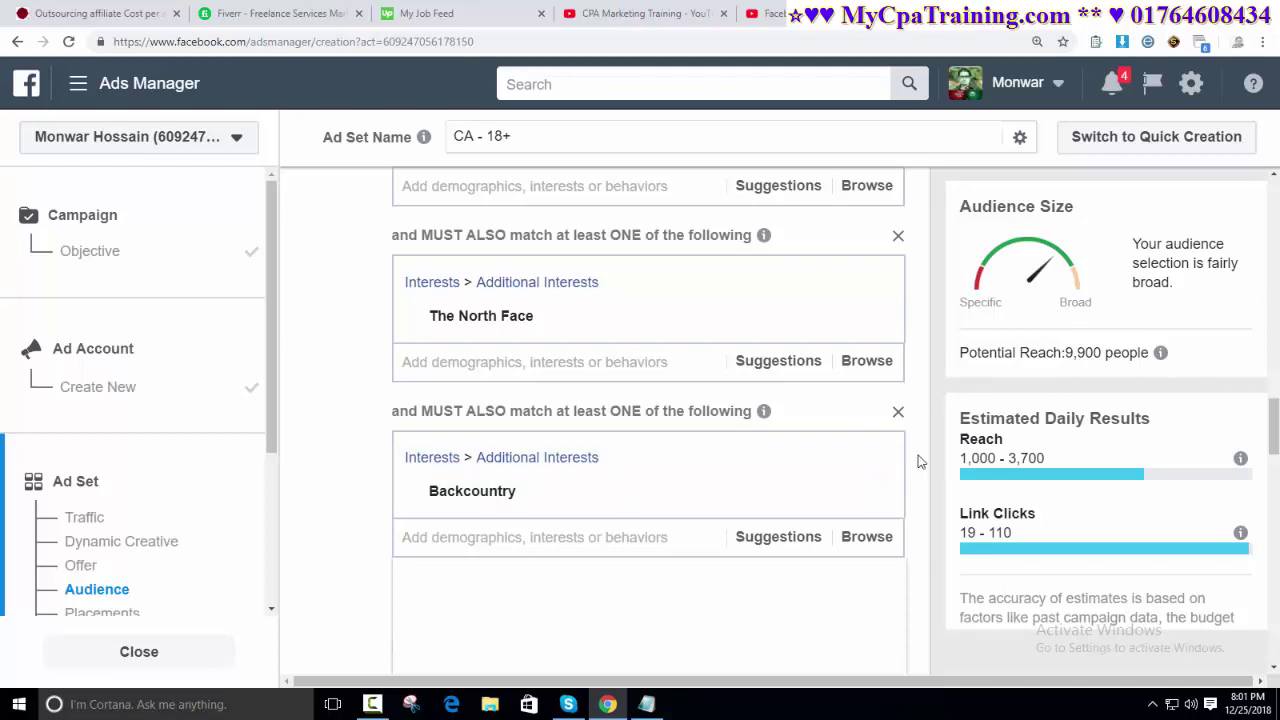
# Step: Review the interests in all three Detailed Targeting match groups and switch to the MyCpaTraining website
pyautogui.scroll(2, 916, 456)
pyautogui.scroll(5, 916, 456)
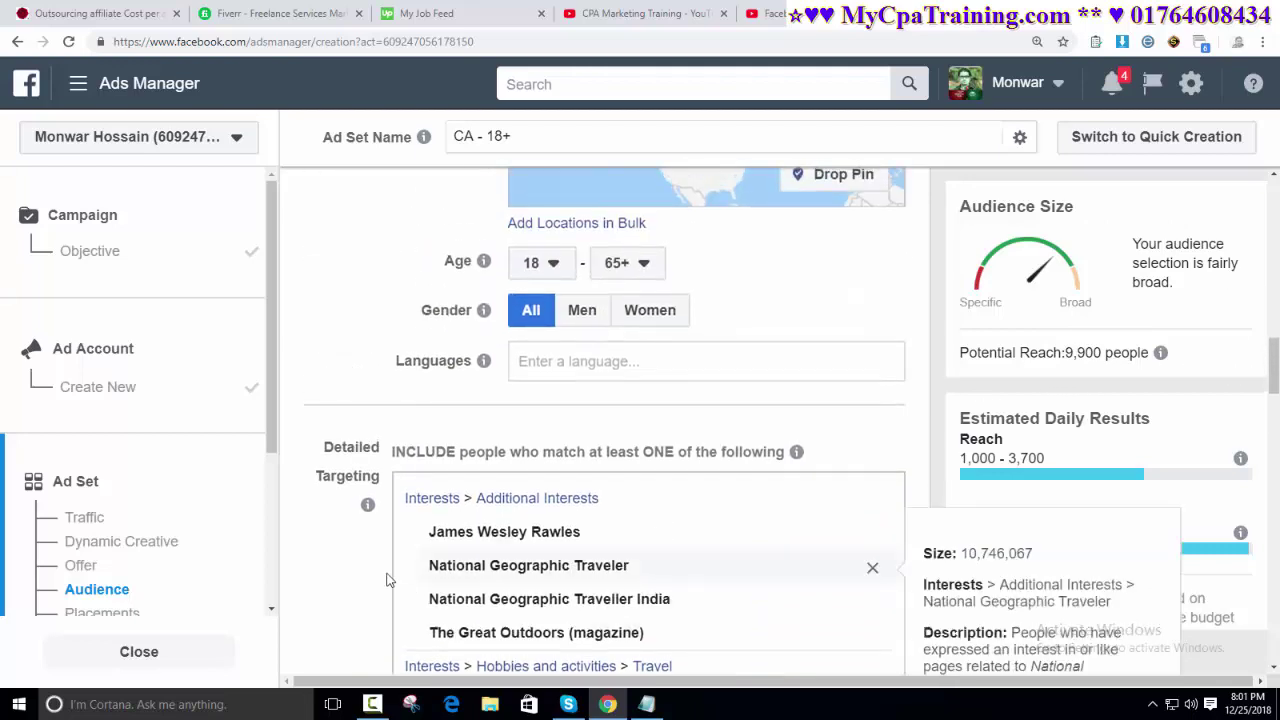
pyautogui.scroll(-3, 486, 326)
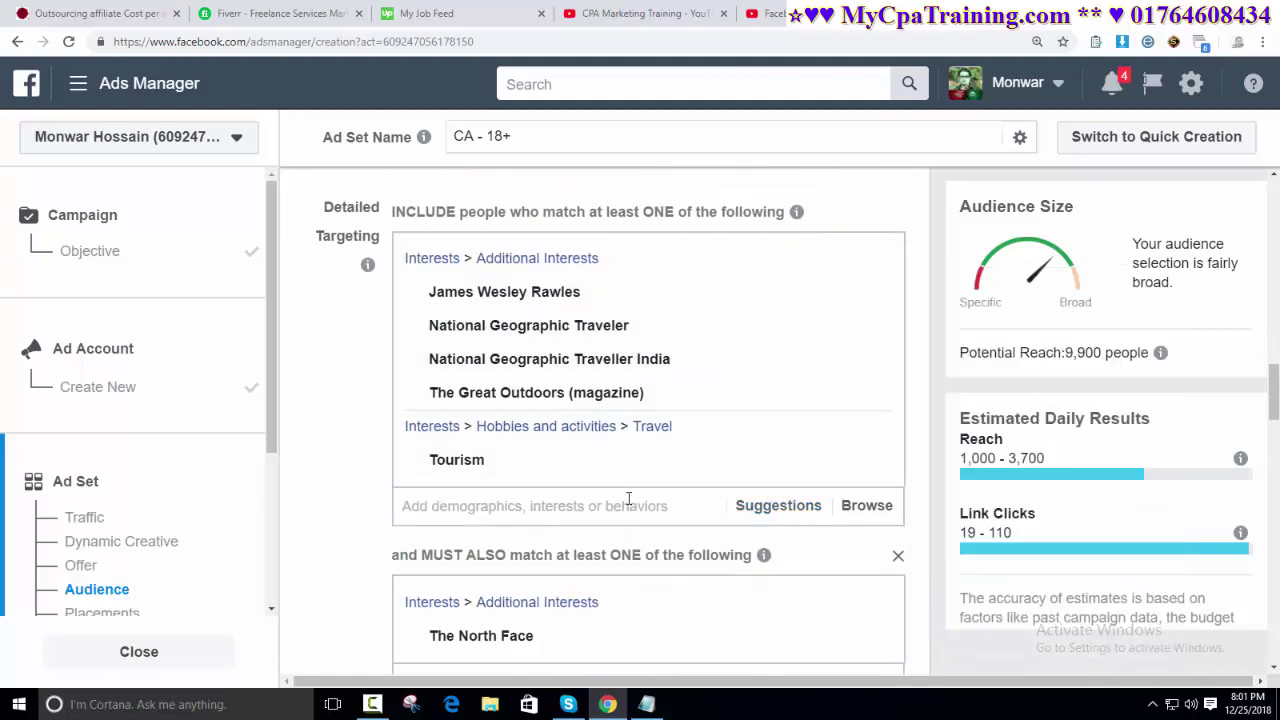
pyautogui.scroll(-3, 626, 492)
pyautogui.moveTo(483, 398)
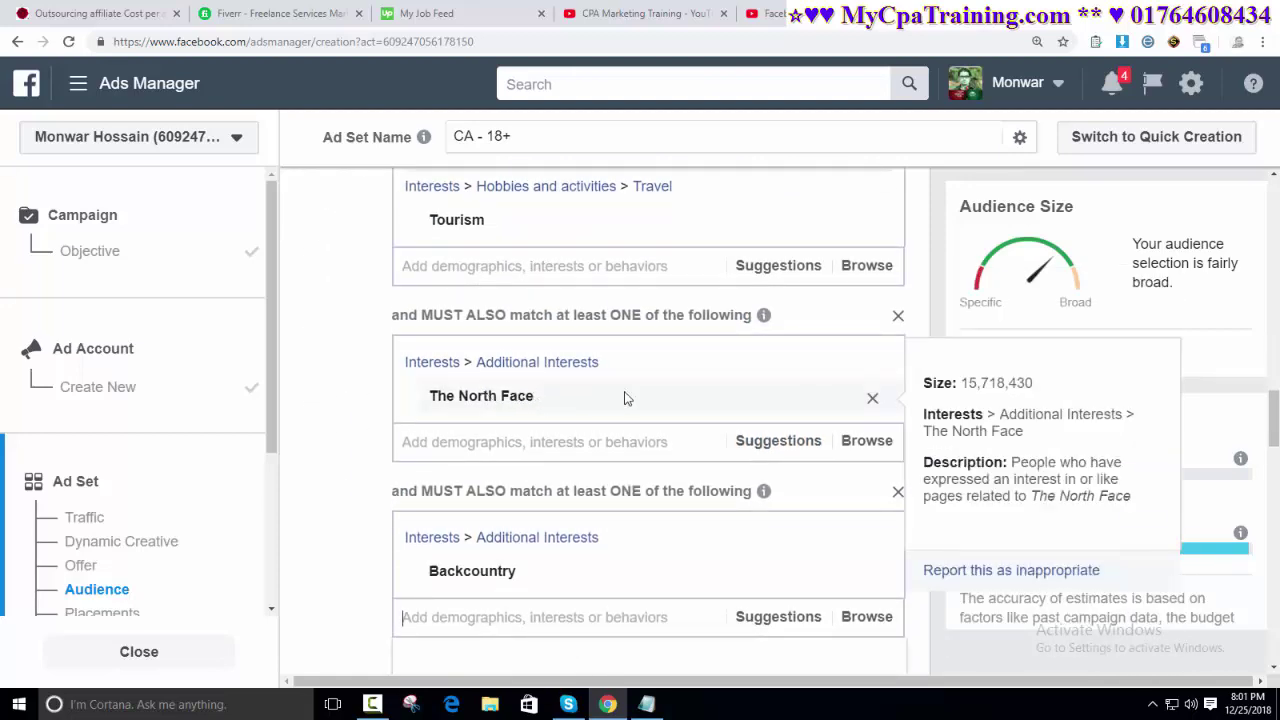
pyautogui.moveTo(802, 390)
pyautogui.click(500, 617)
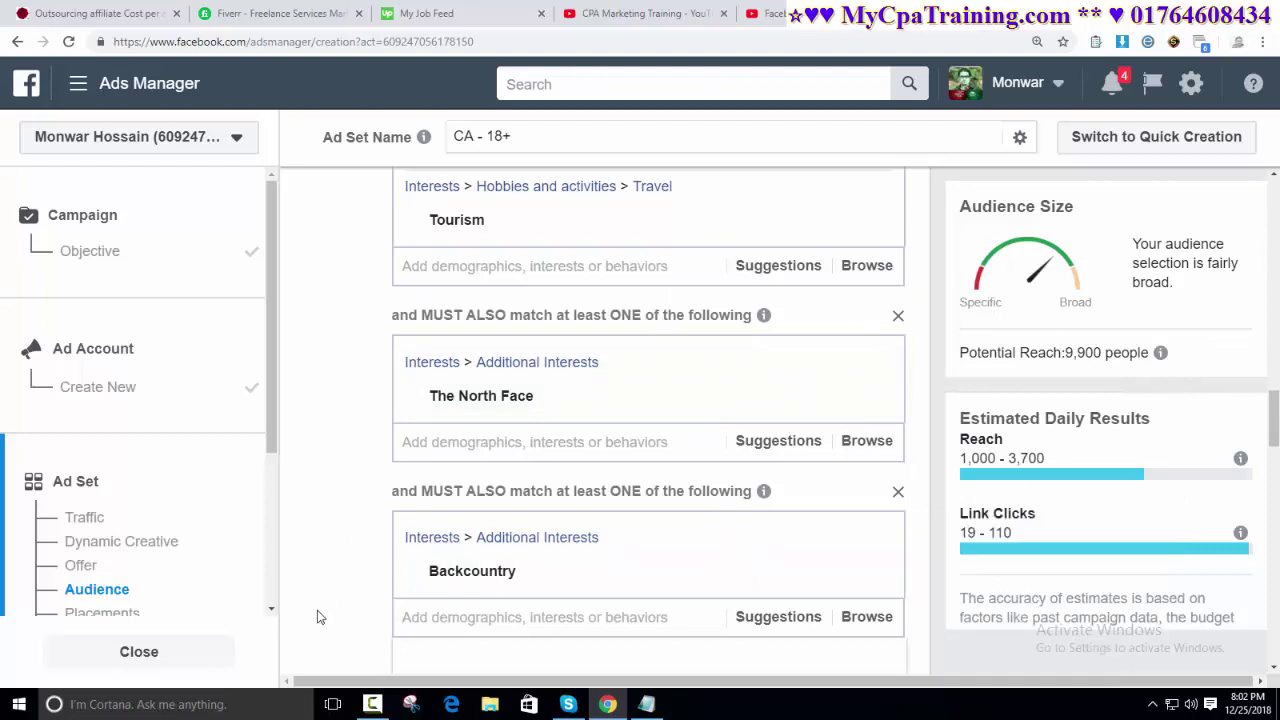
pyautogui.moveTo(750, 584)
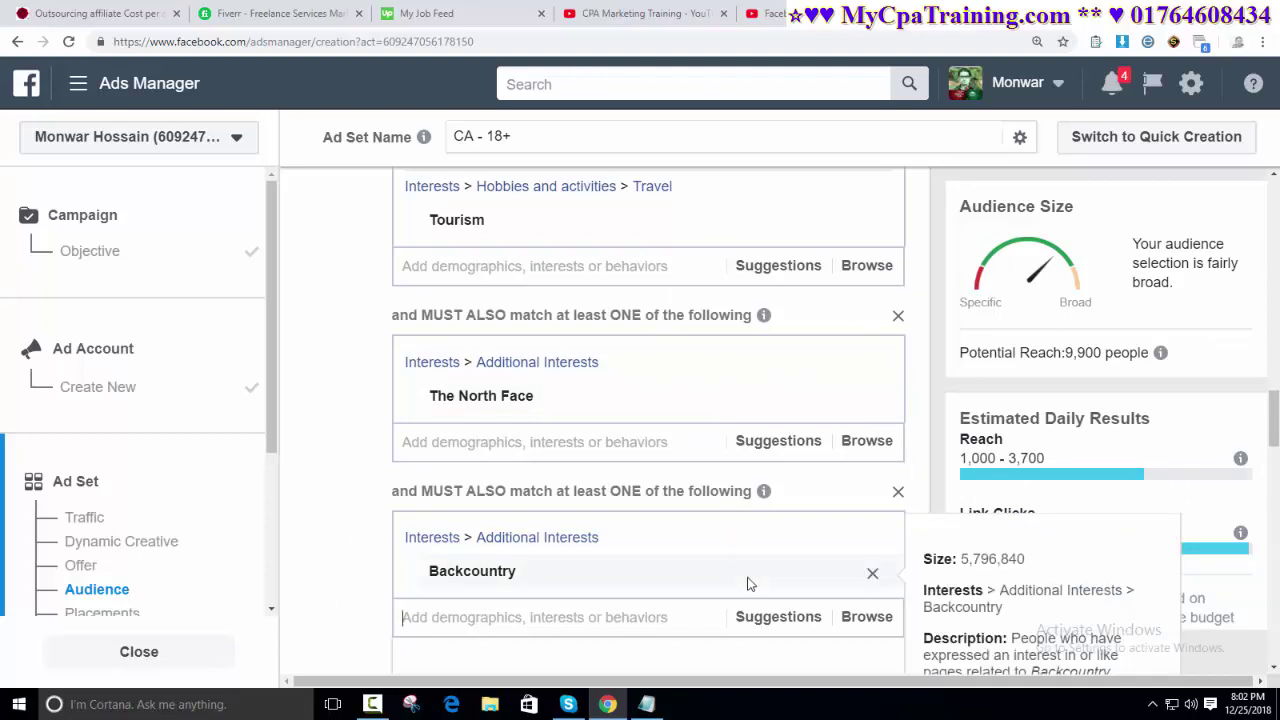
pyautogui.click(95, 13)
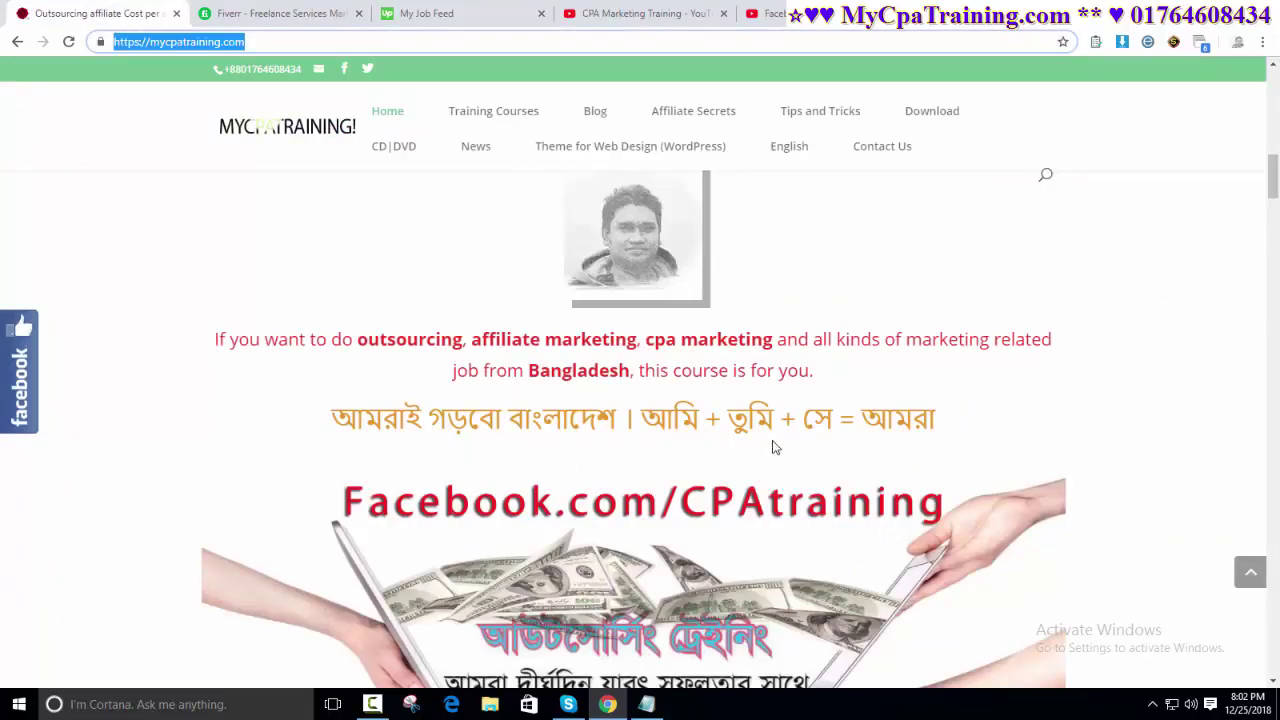